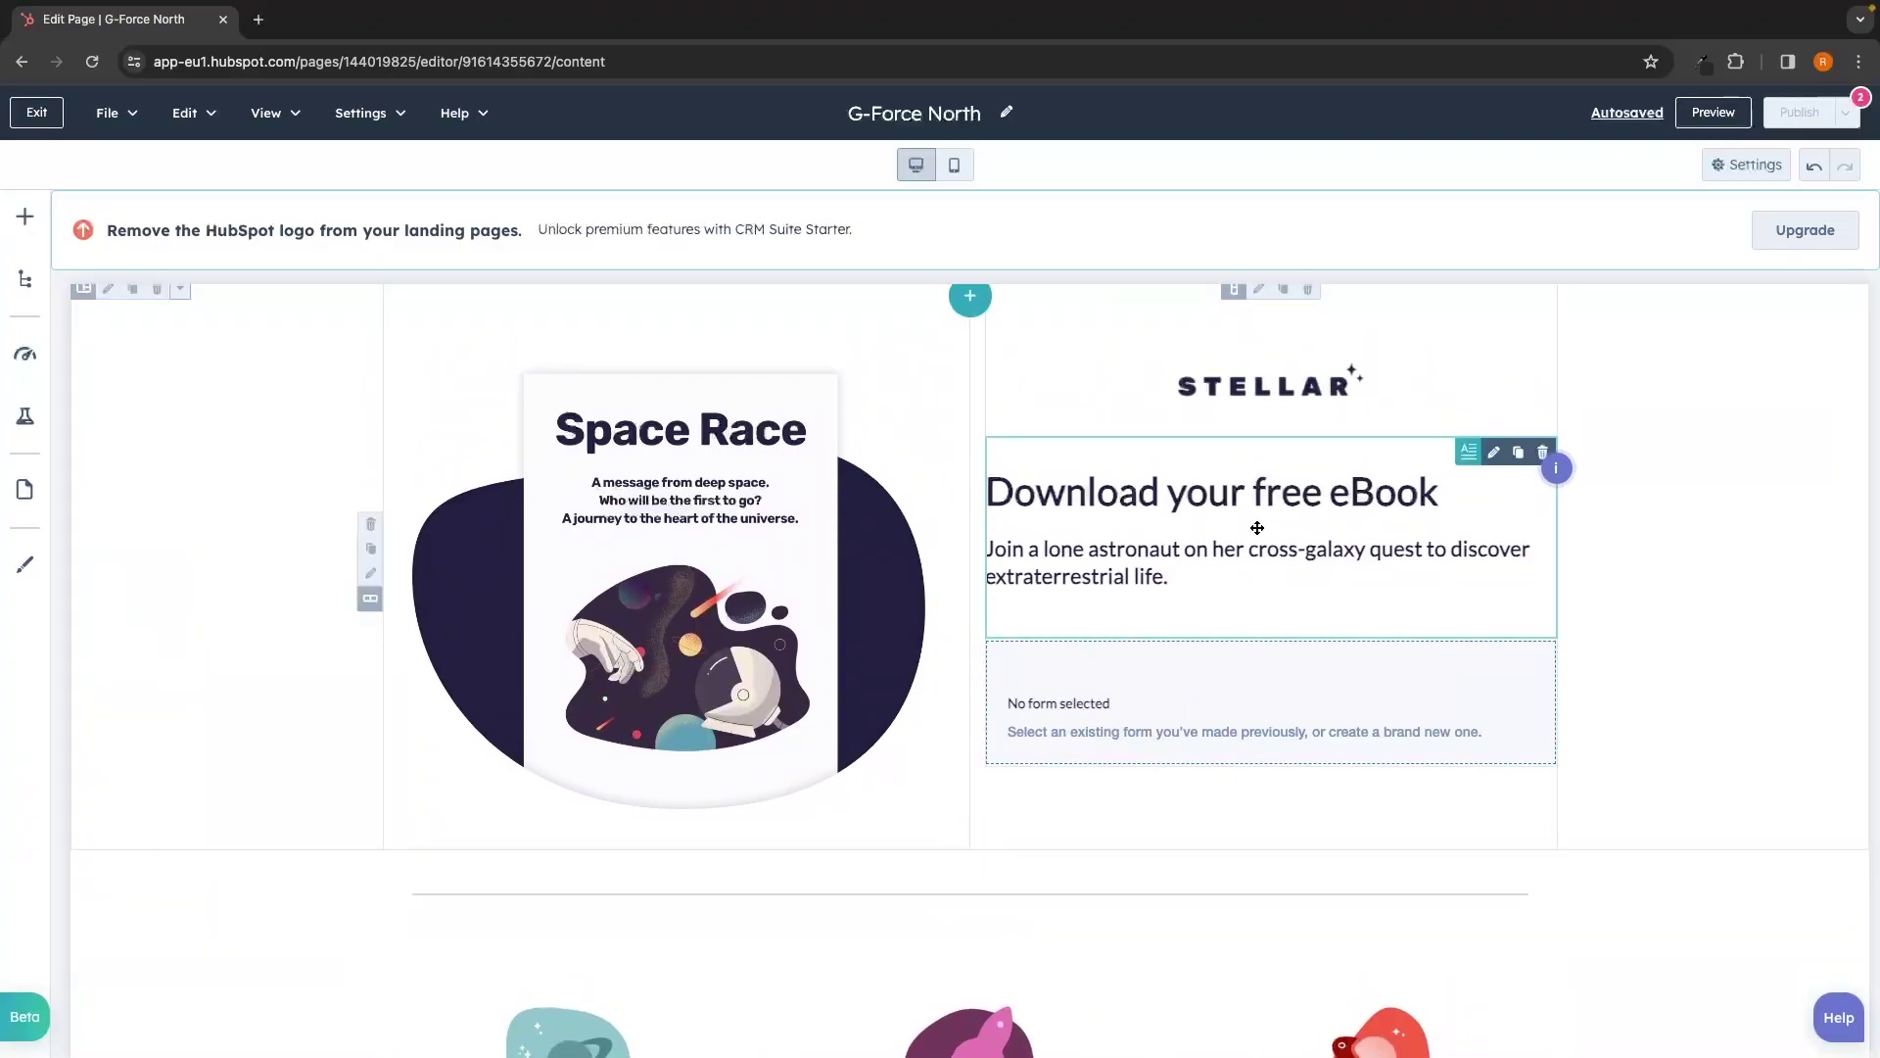
- Overwrite the astronaut paragraph under the eBook heading with 'The best marketing tactics in the world!'
click(1250, 525)
triple_click(1214, 491)
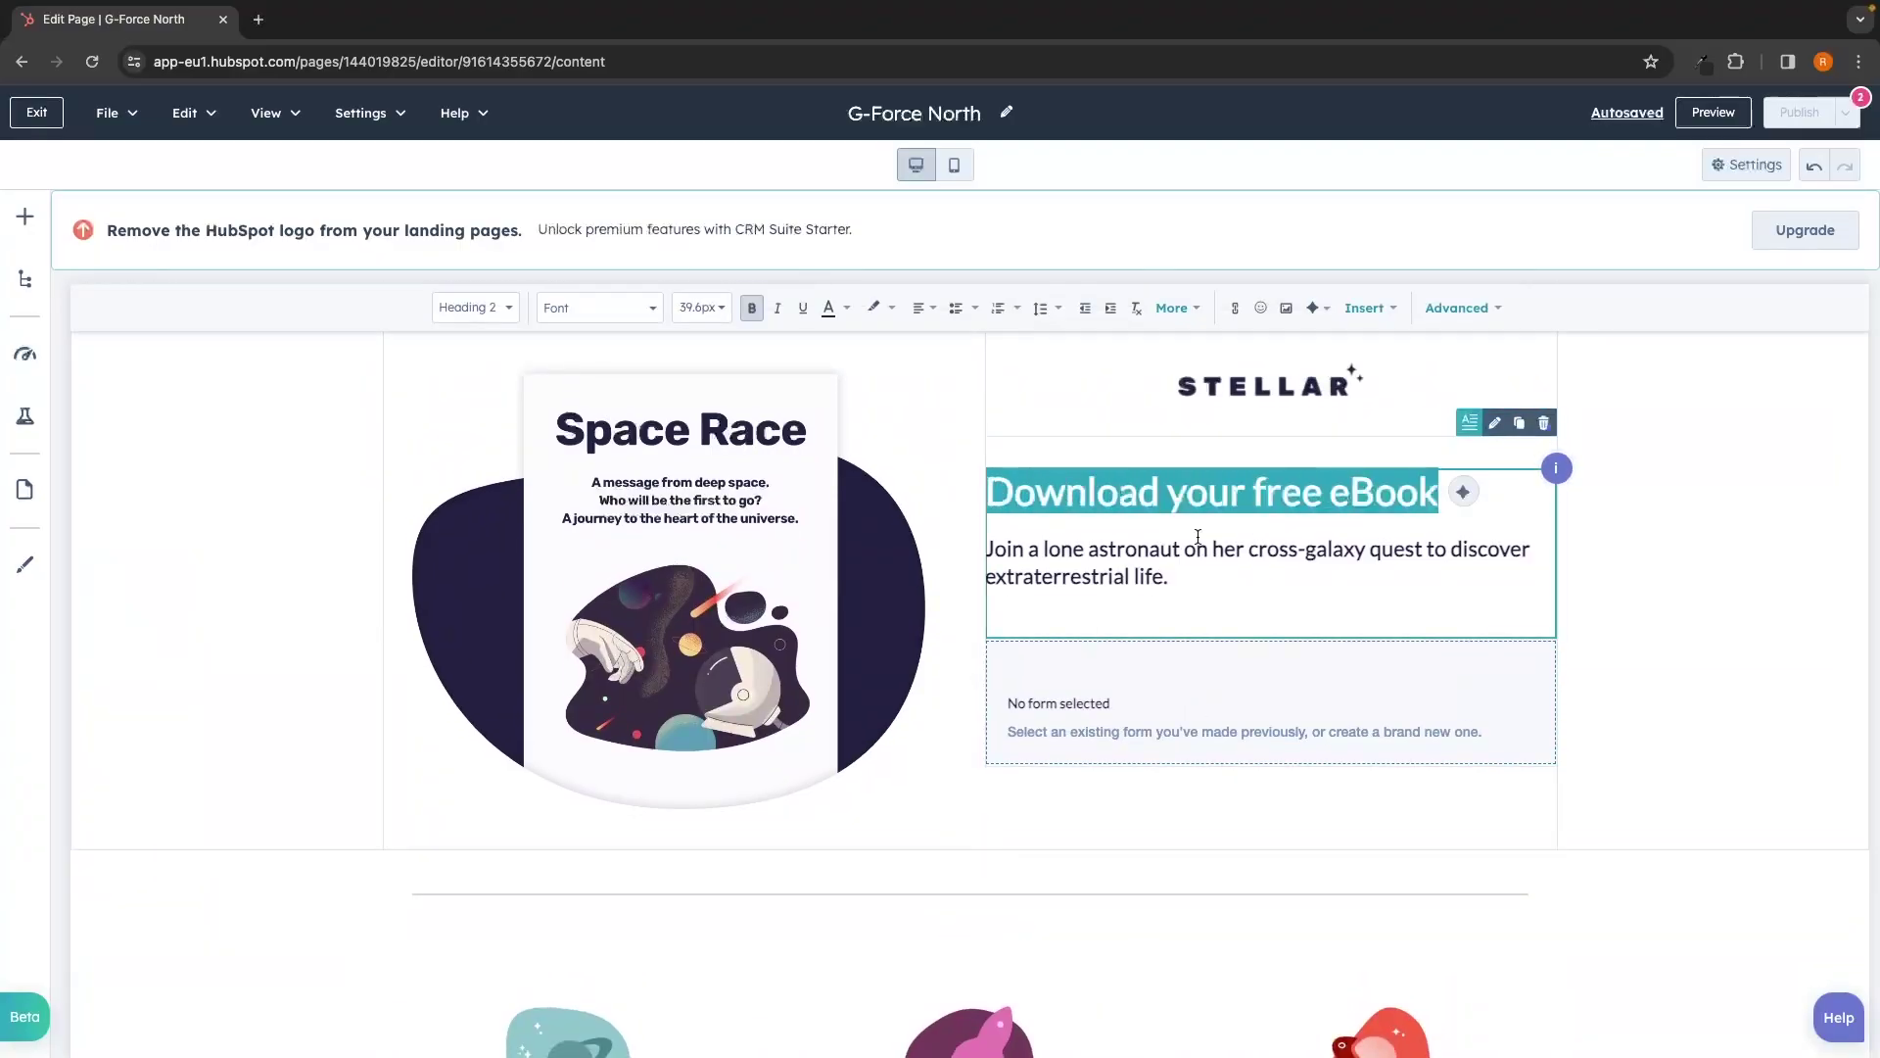
triple_click(990, 549)
key(BackSpace)
text(The best marketing tactics in the world!)
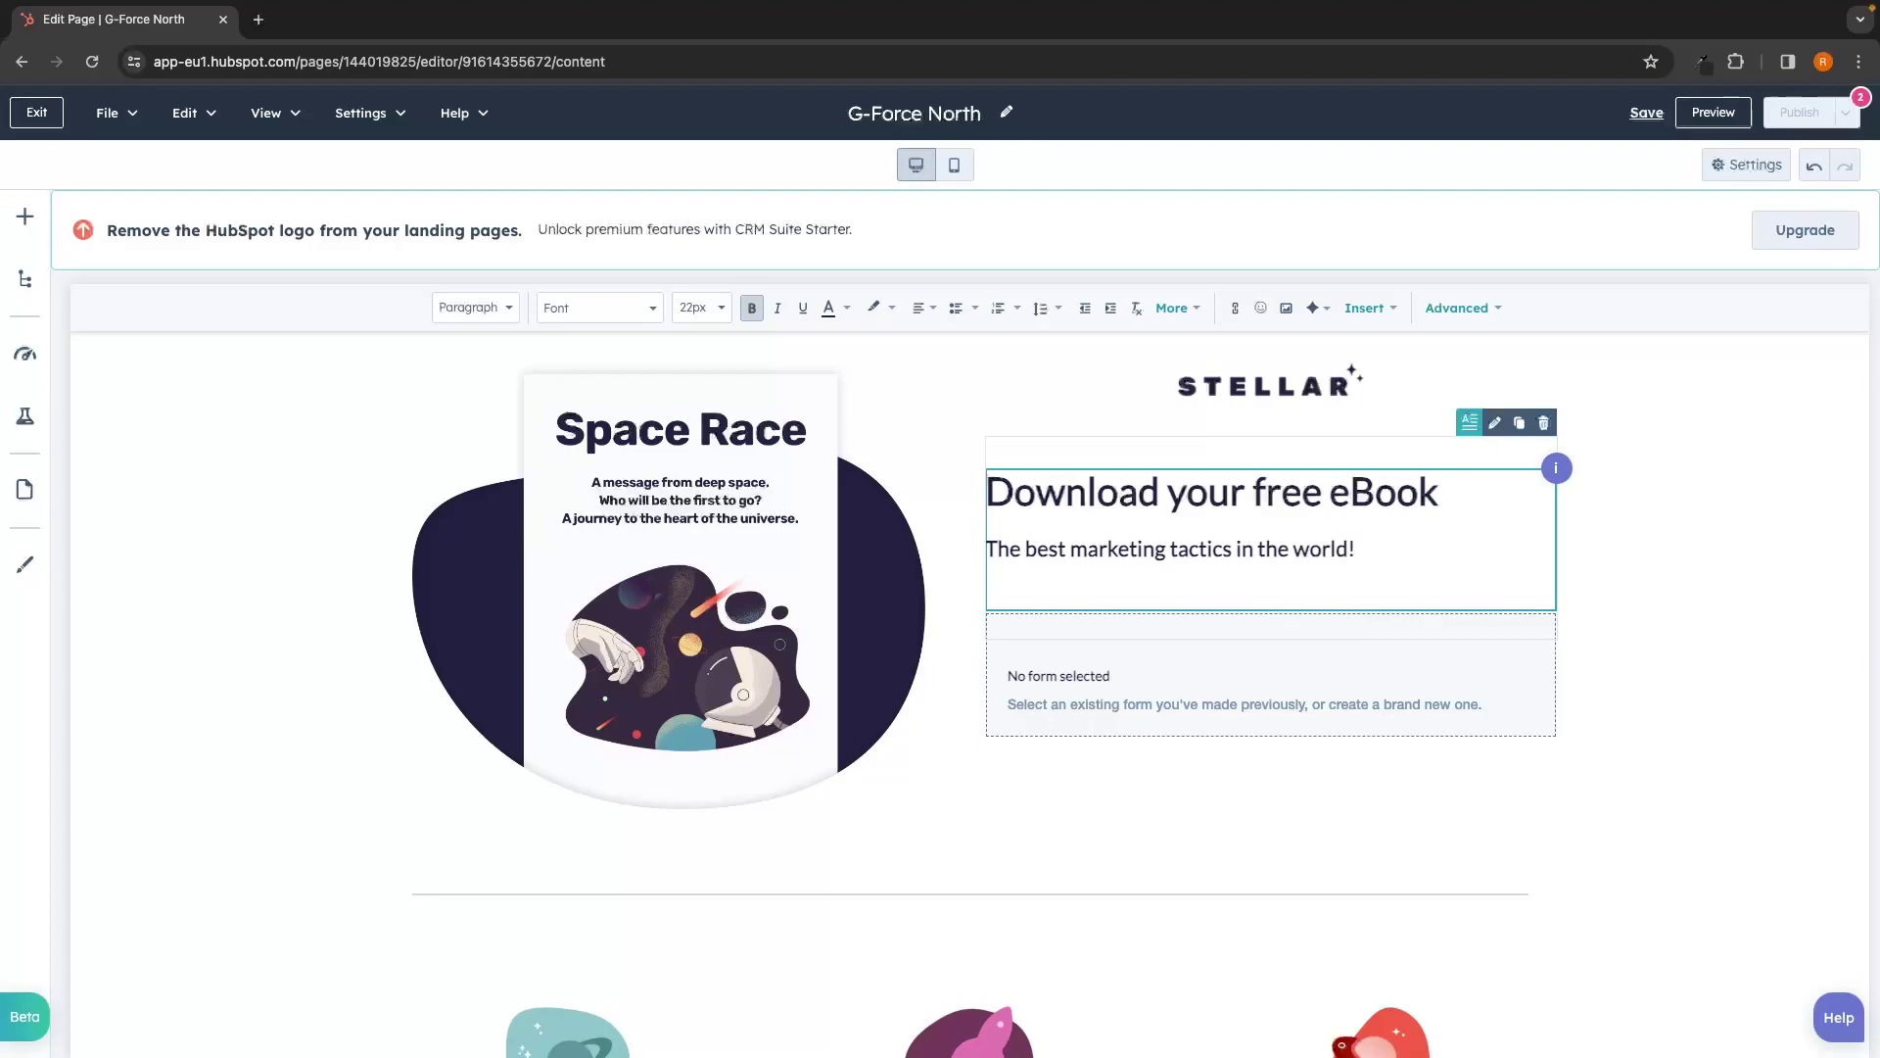
click(1552, 539)
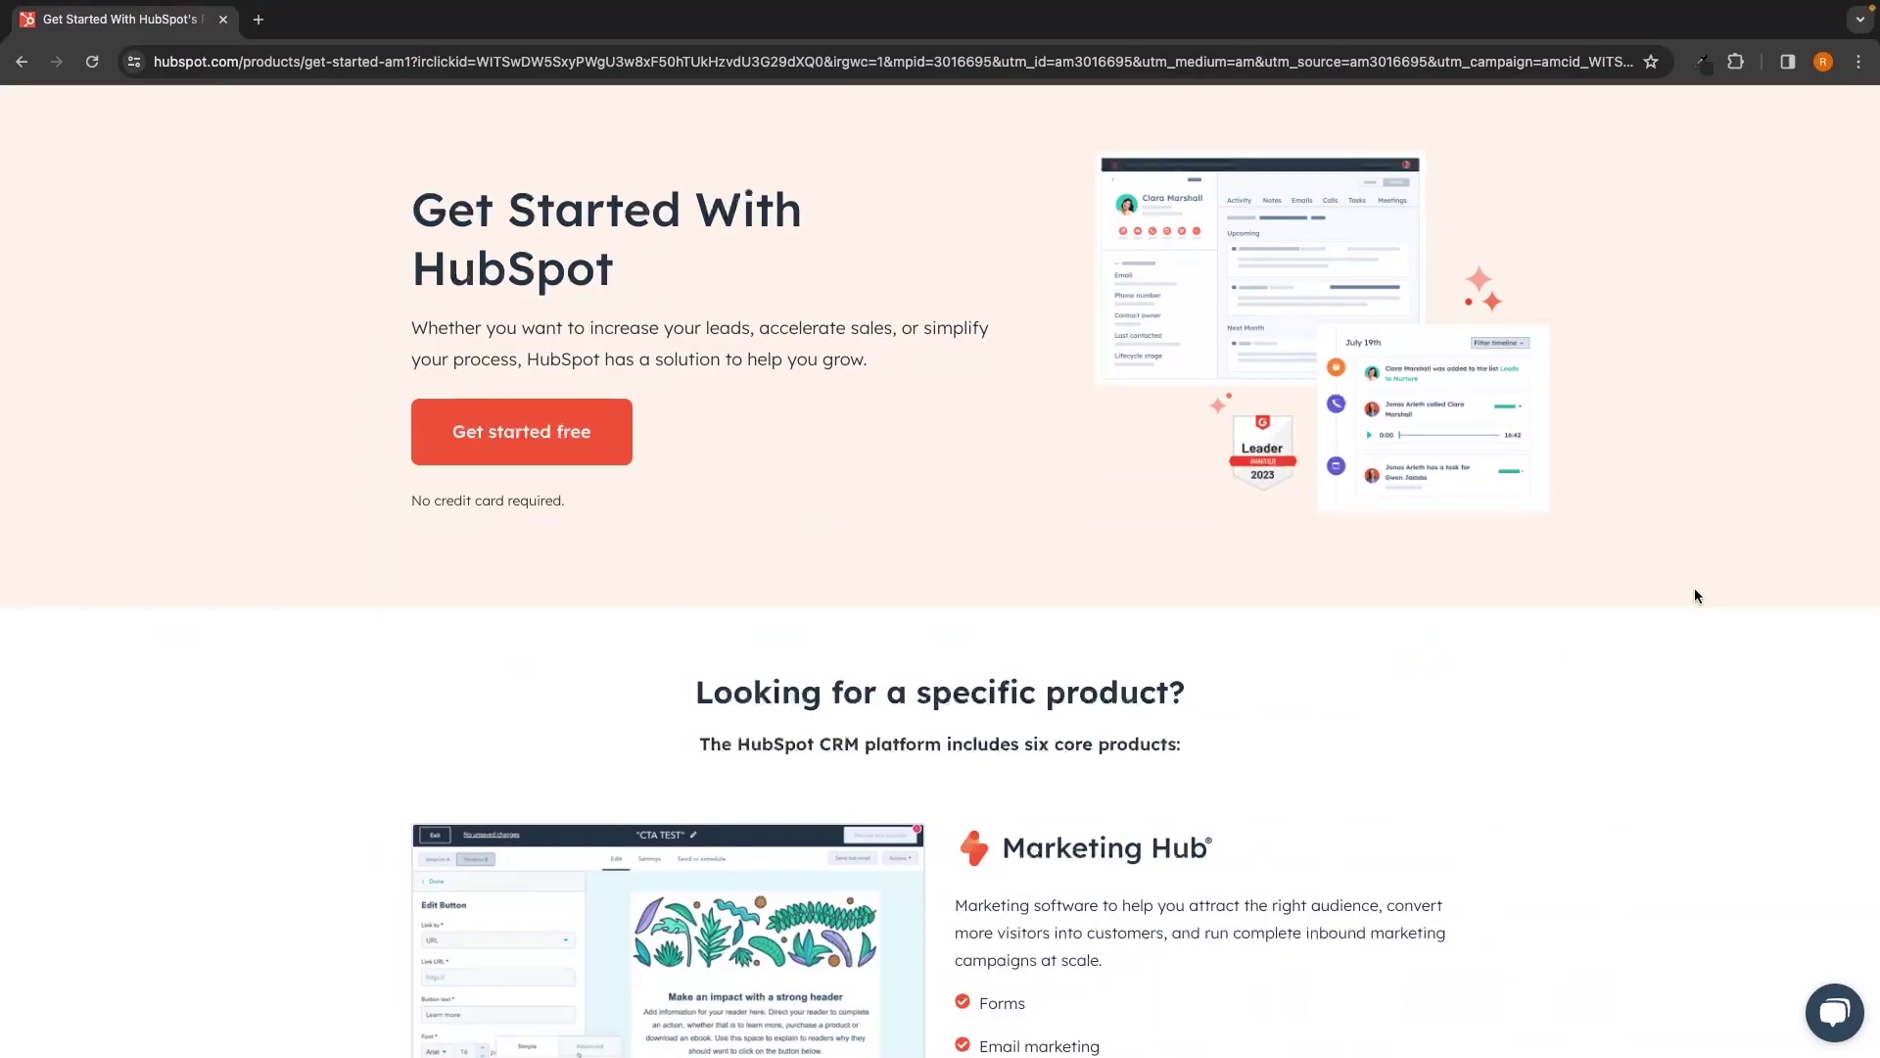
- Start a free HubSpot account signup with Get started free
click(522, 432)
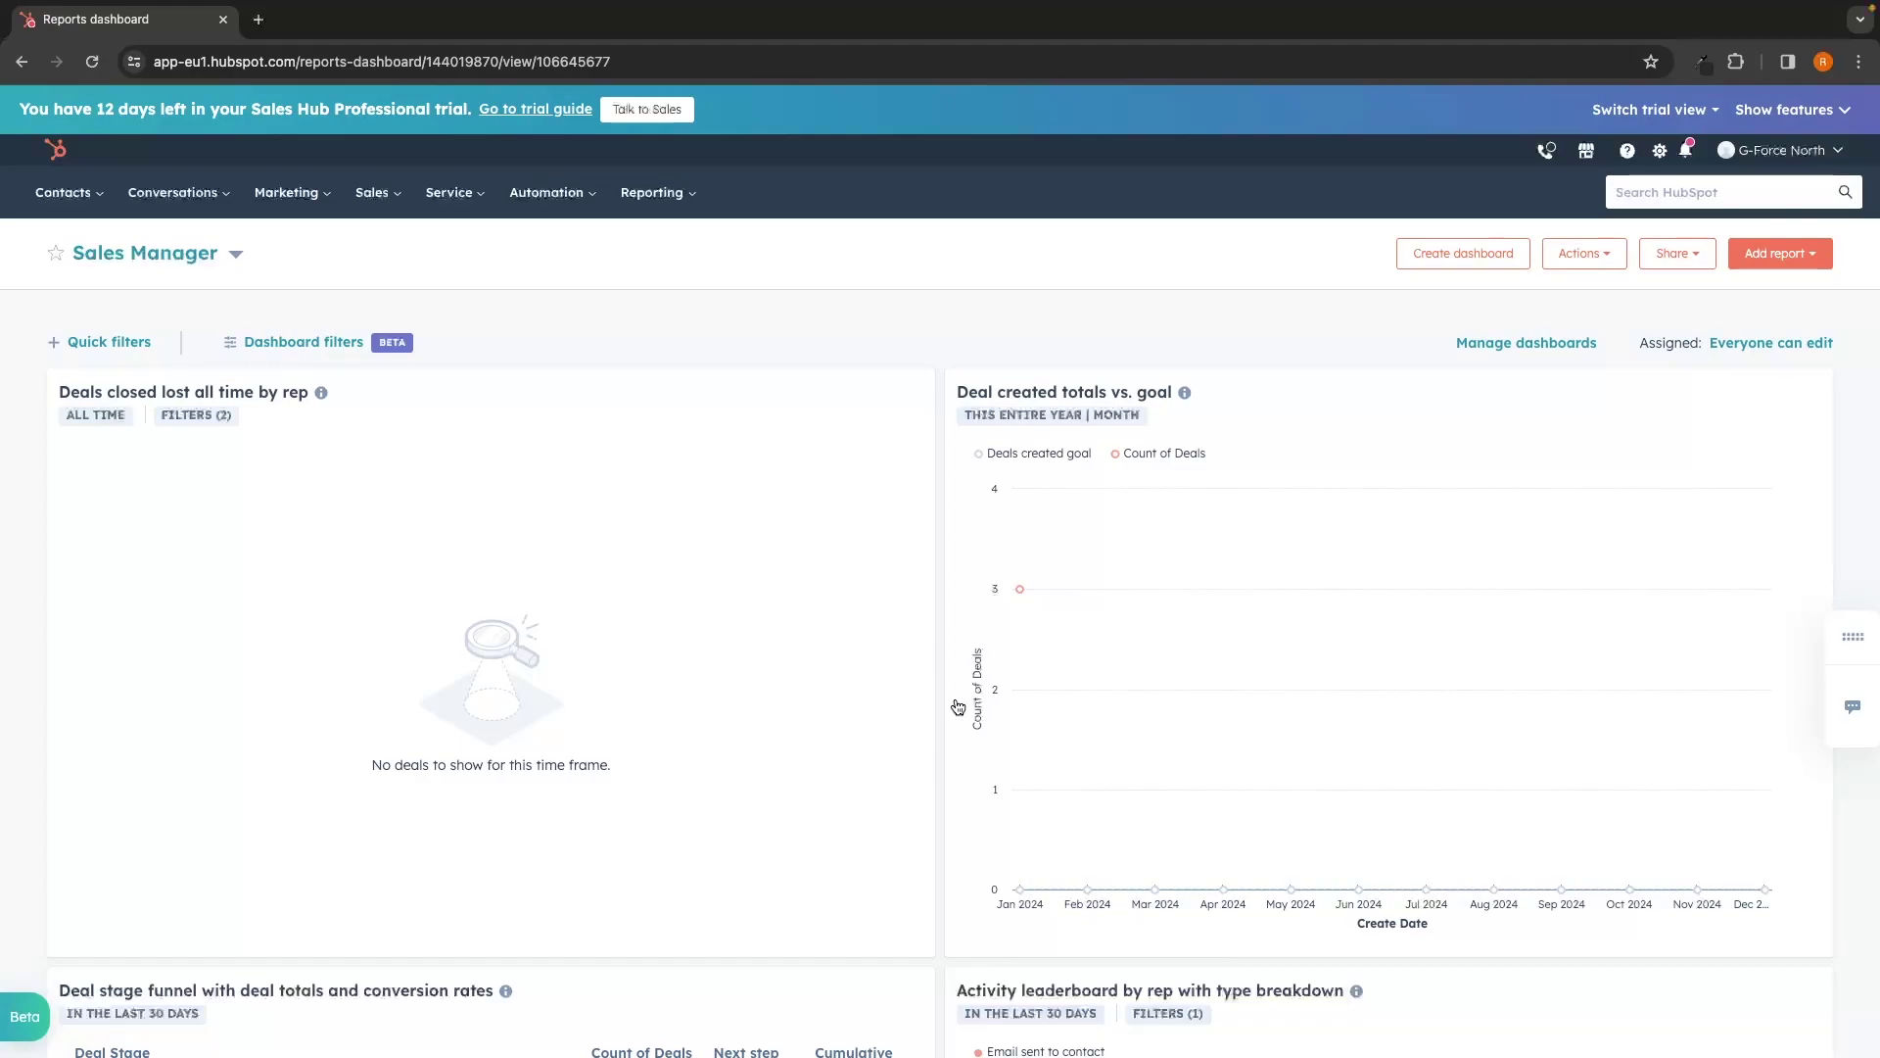
- Go to Landing Pages from the Marketing menu
click(300, 206)
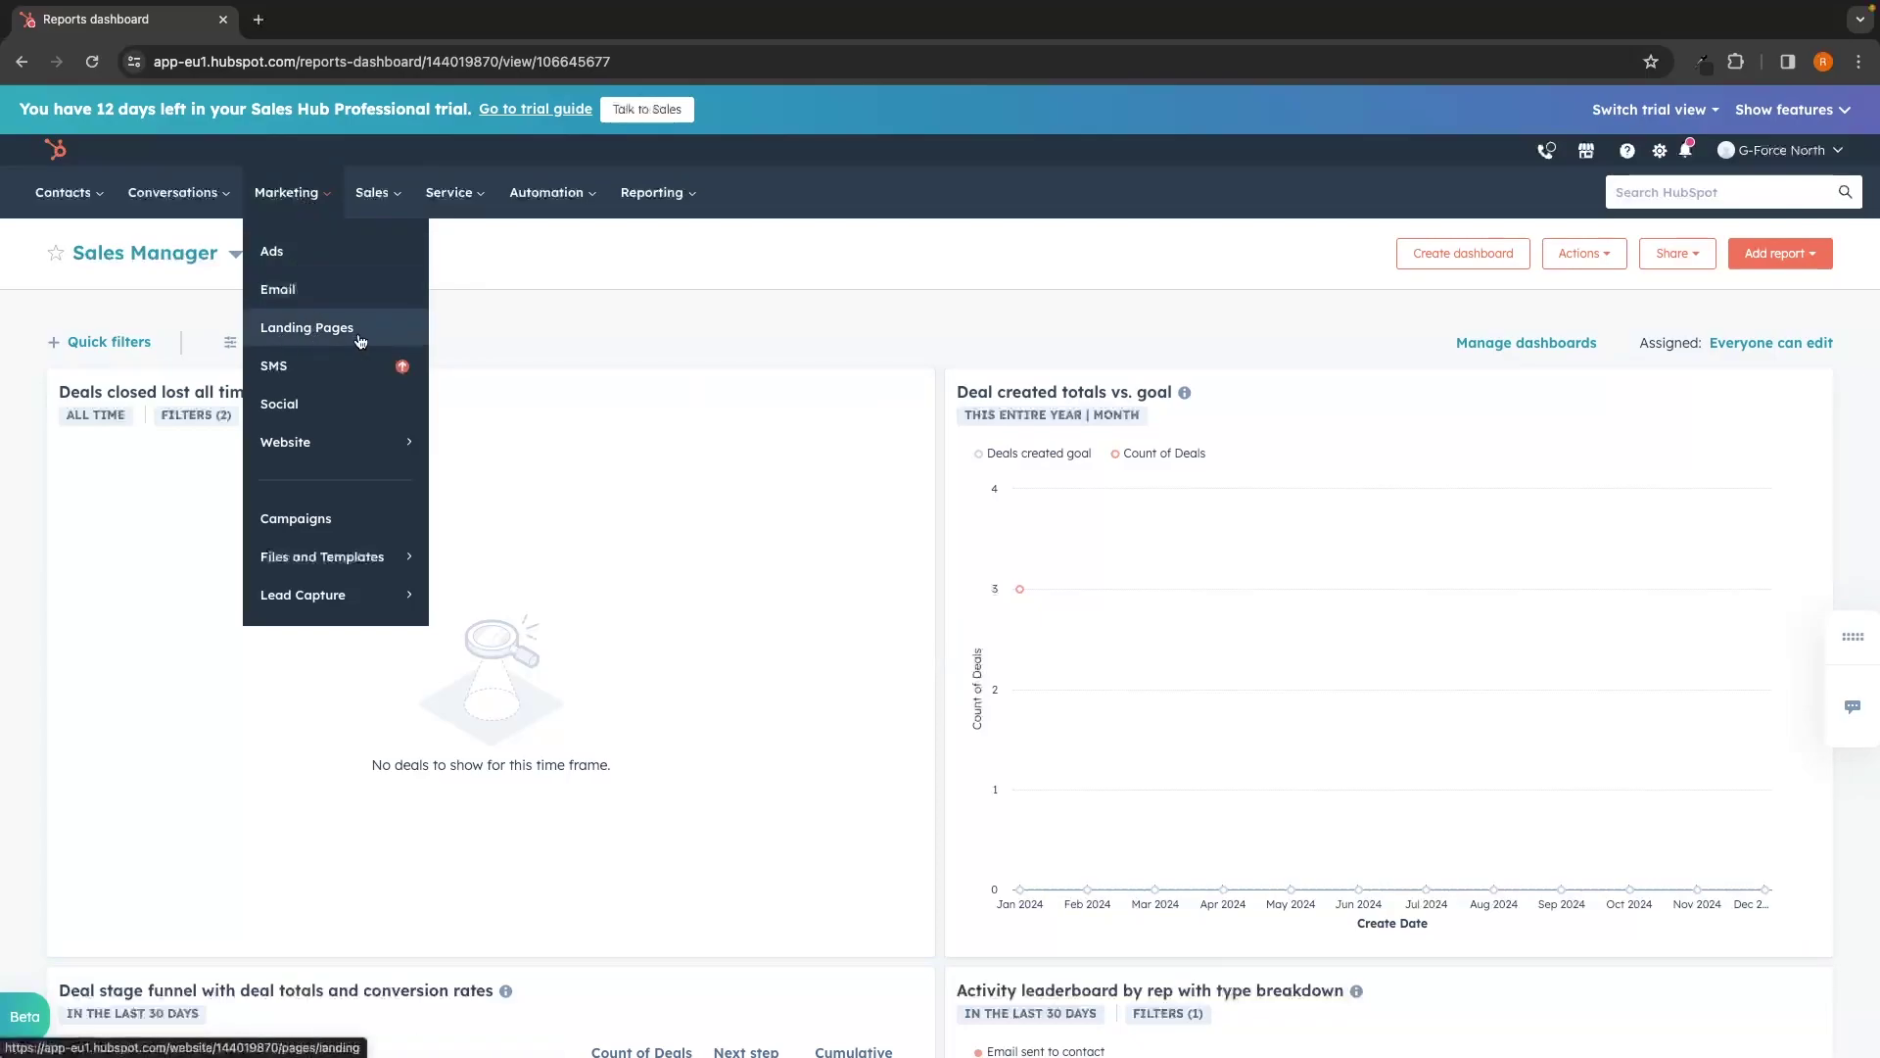
click(324, 340)
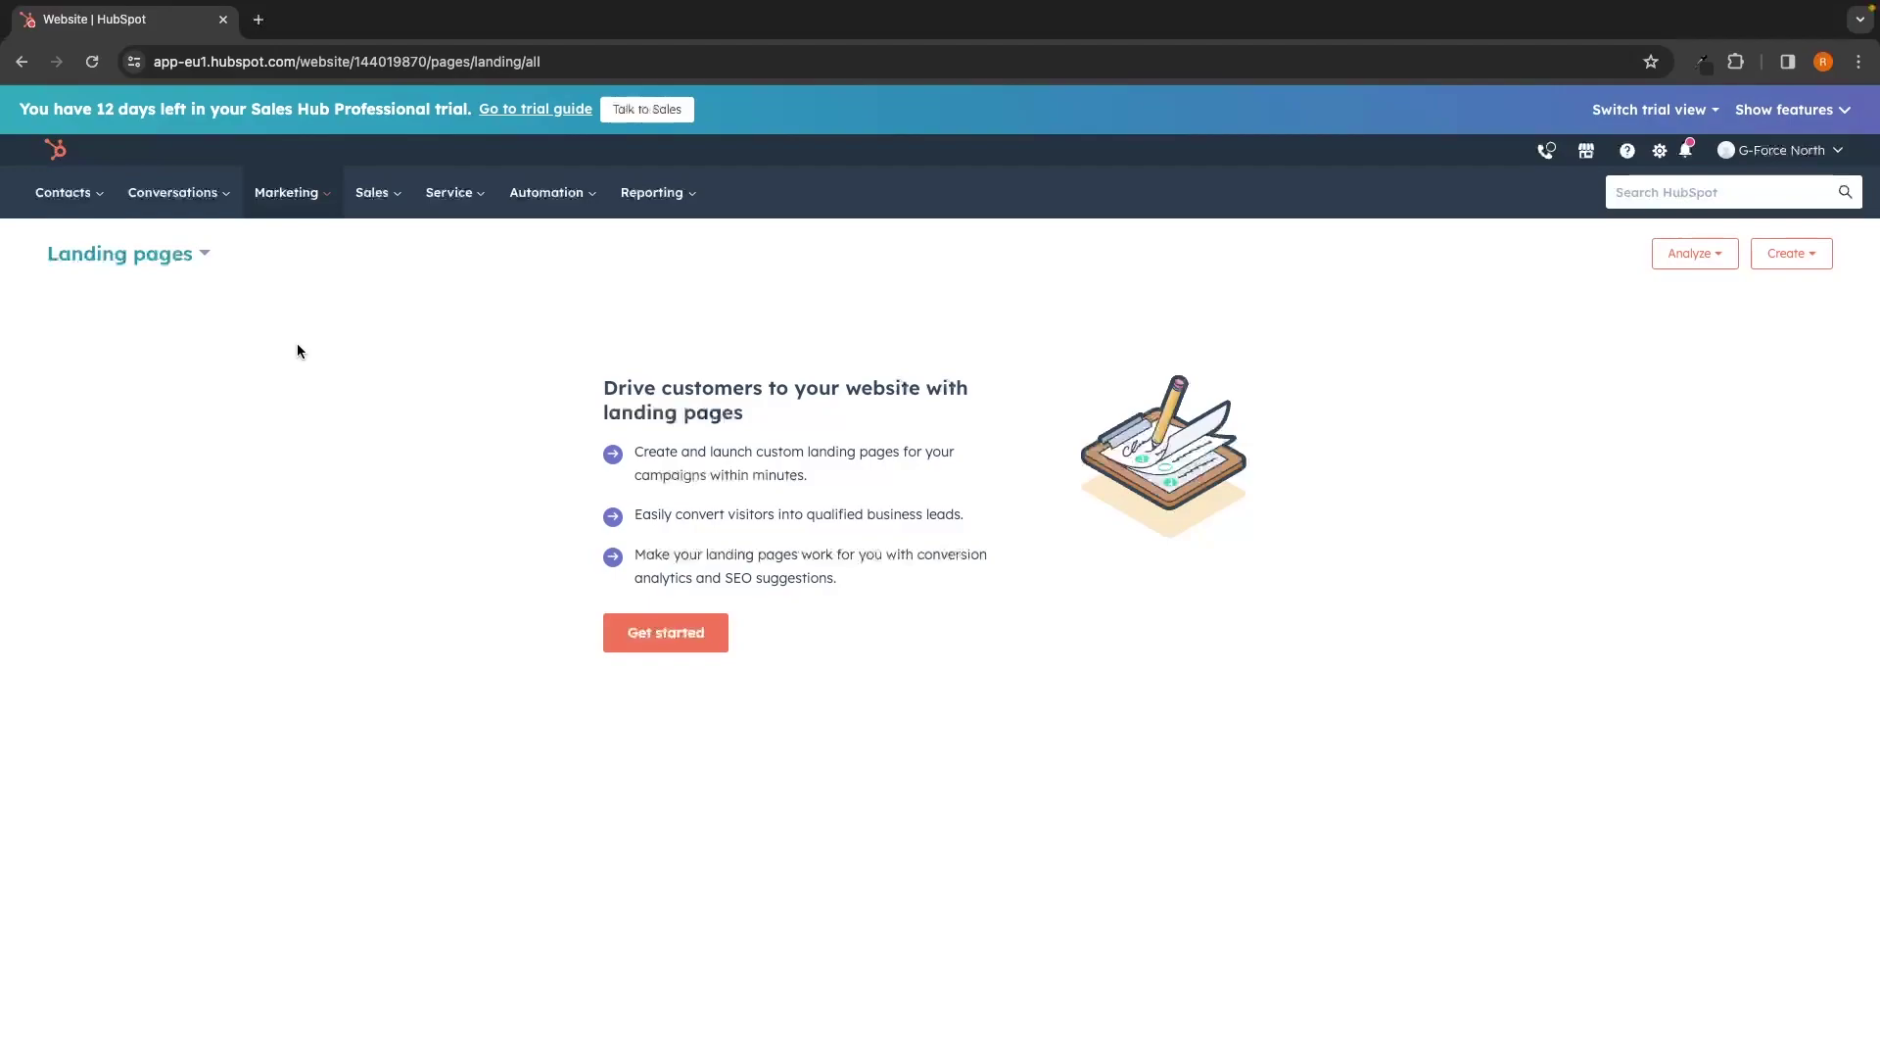
- Create a new landing page named 'G-Force North'
click(669, 634)
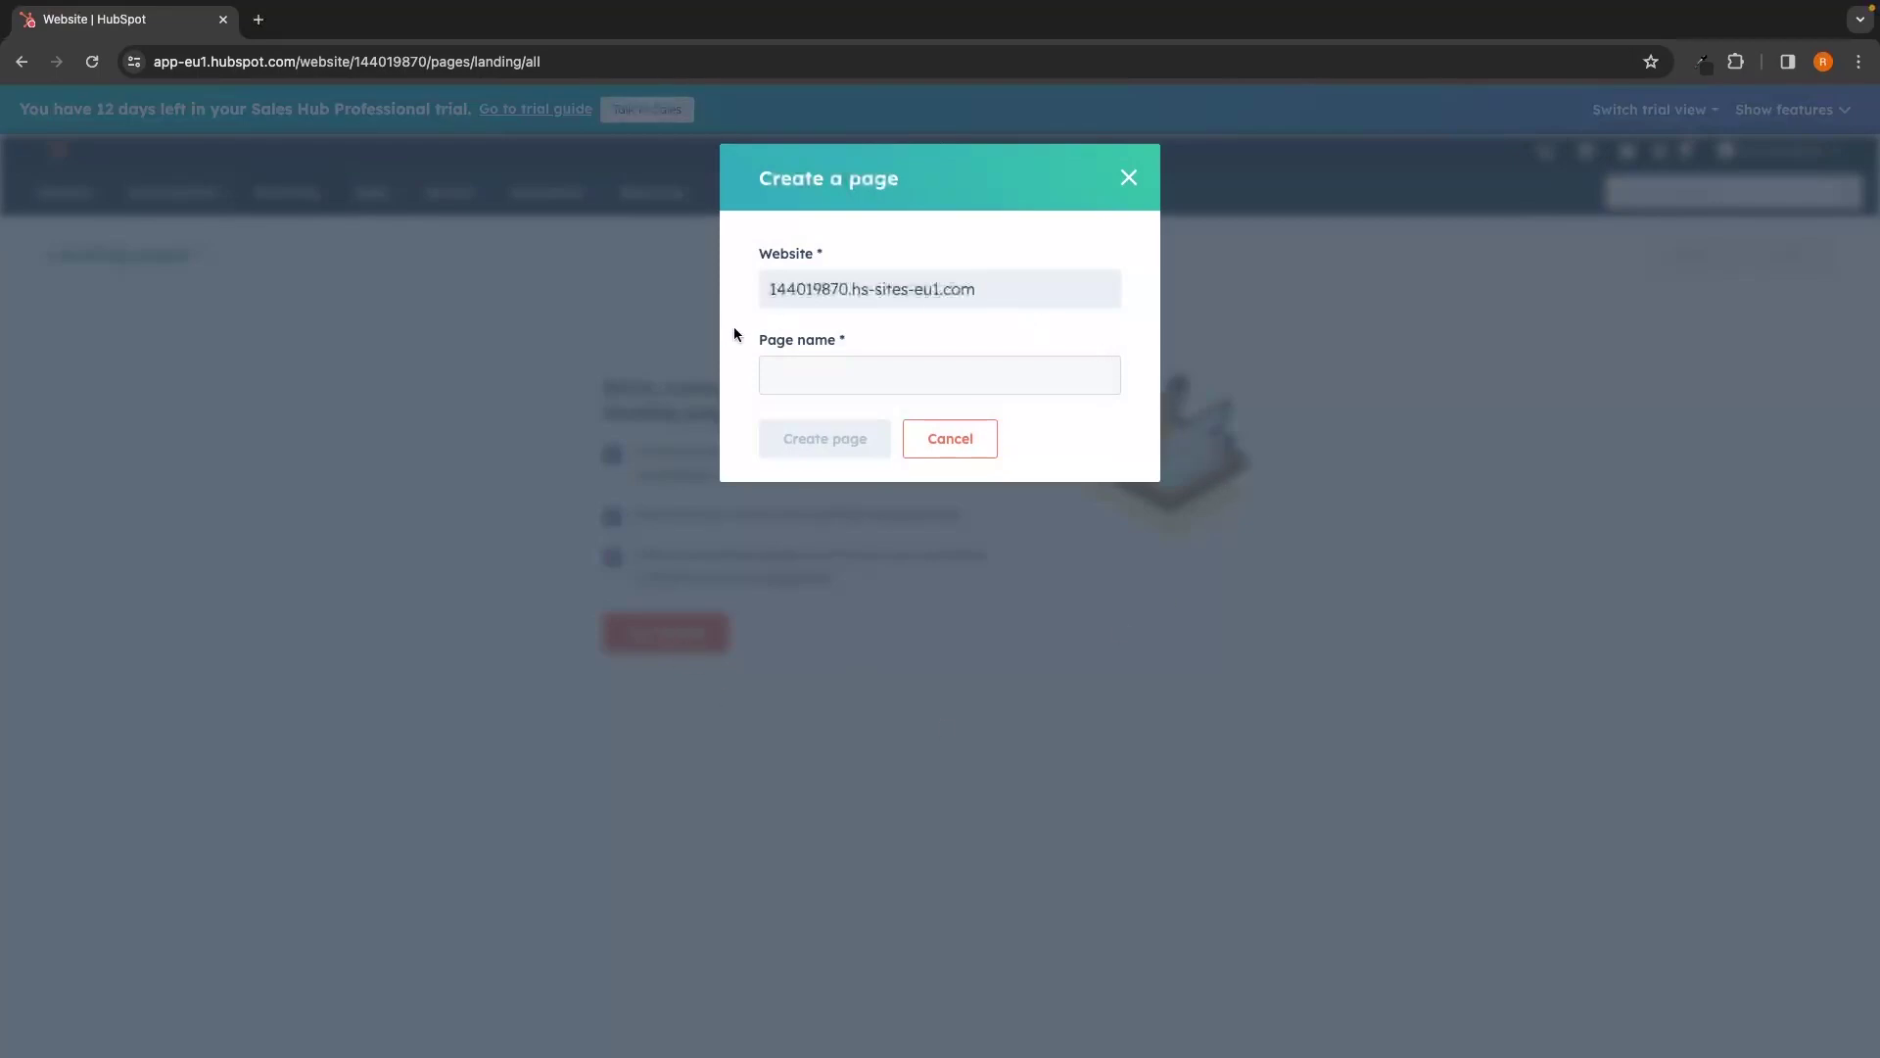
click(789, 366)
text(G-)
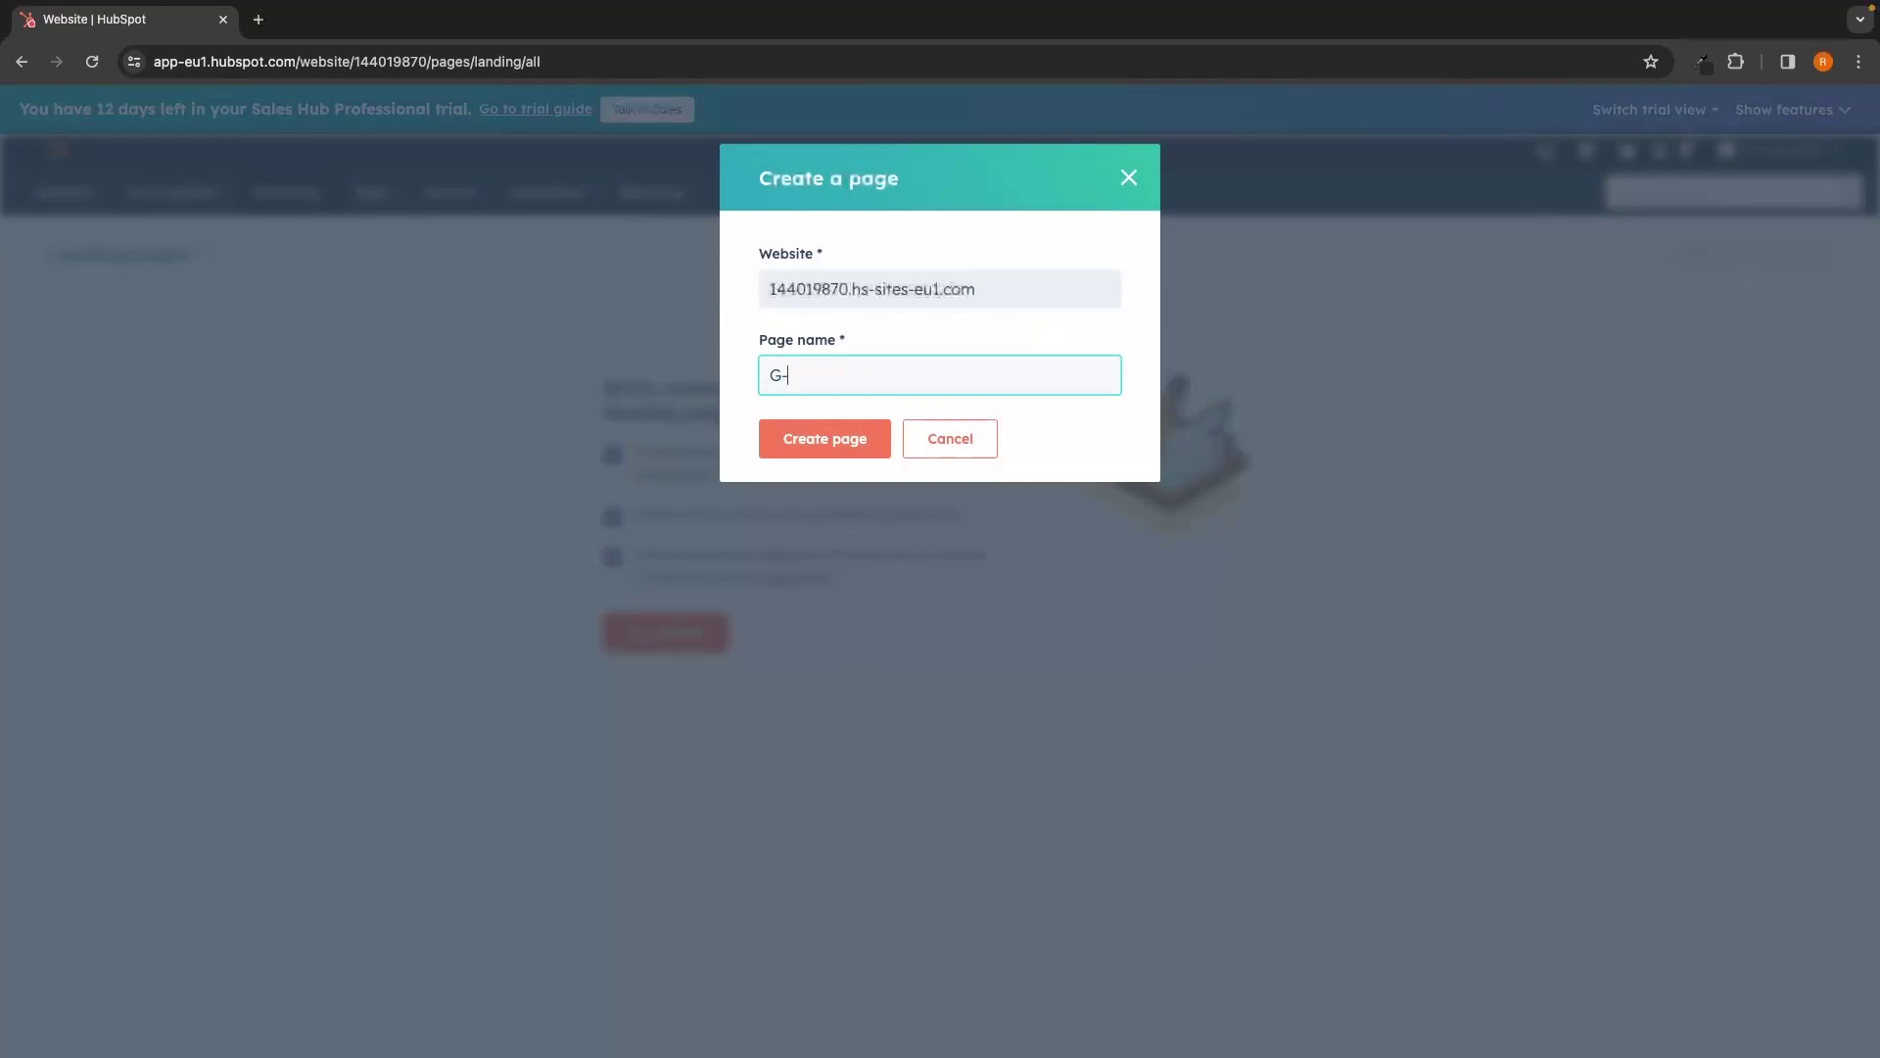
text(Force North)
click(817, 449)
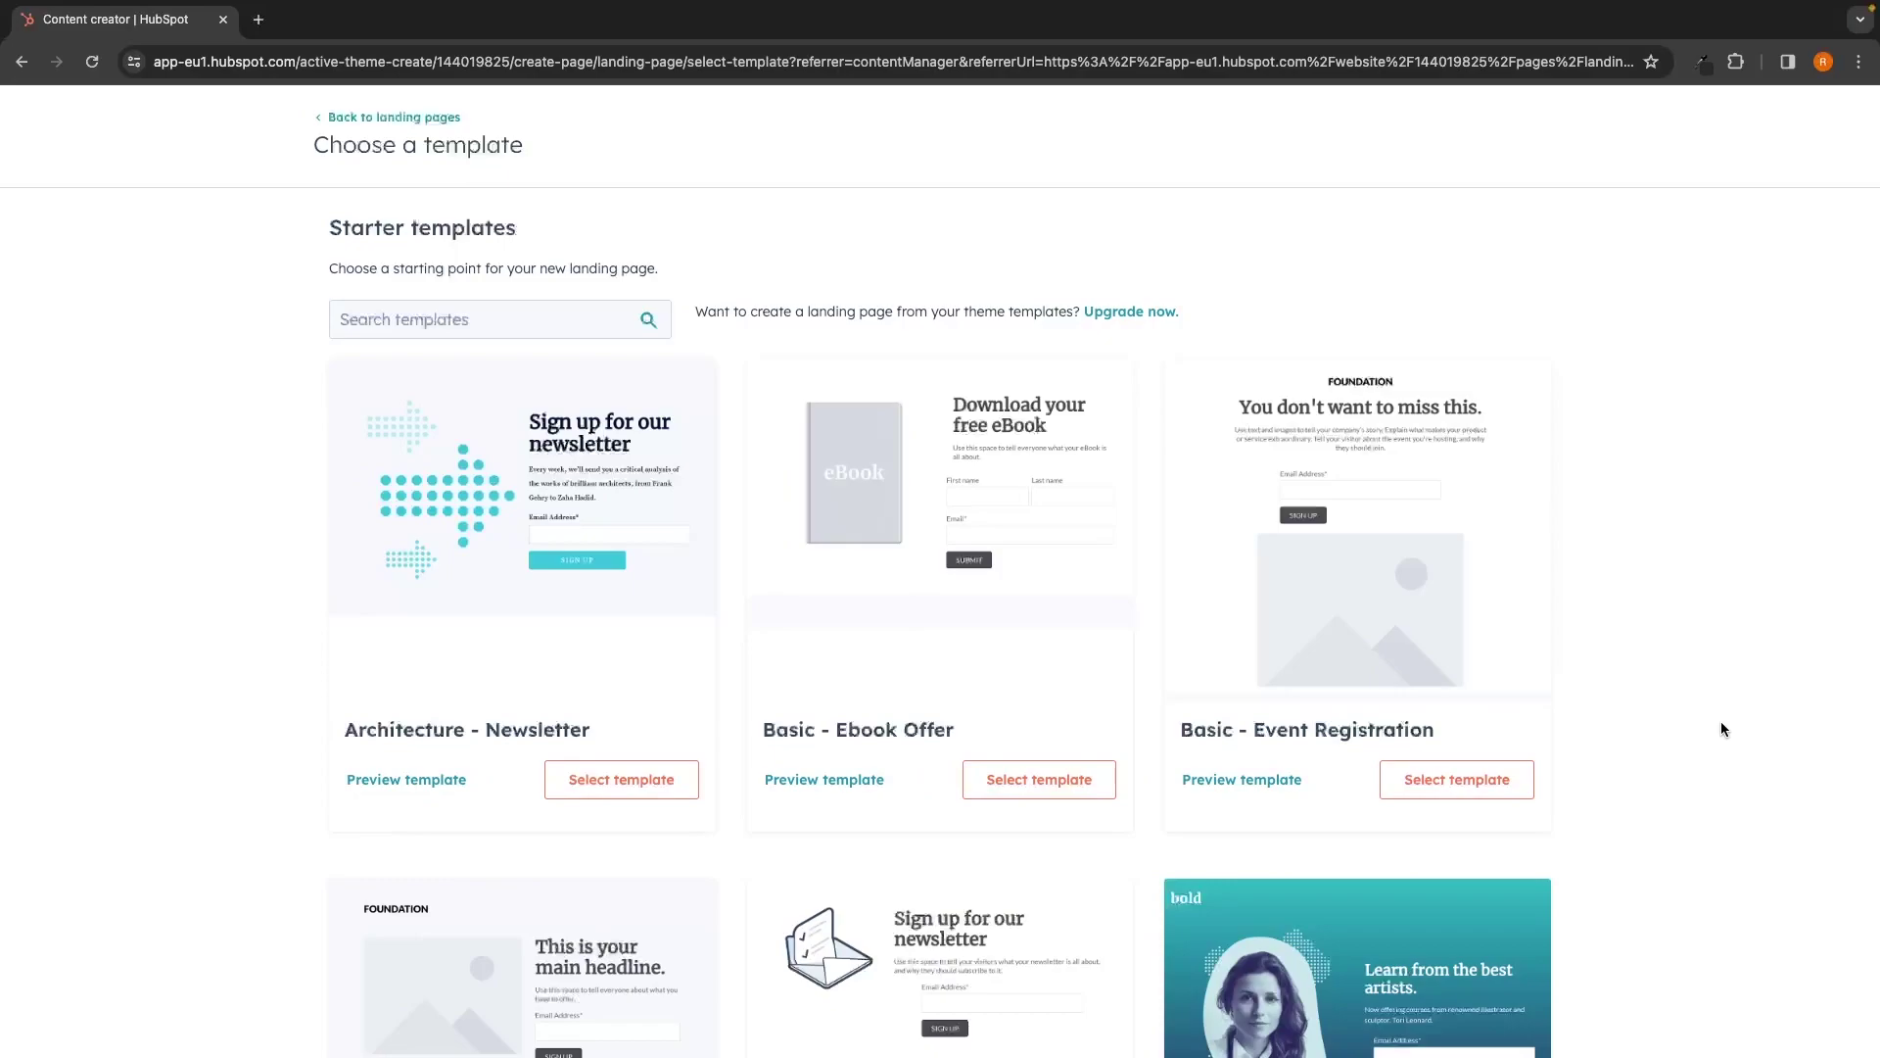
- Move to page 2 of the starter templates and locate Stellar - Ebook Offer
scroll(1011, 681, down, 3)
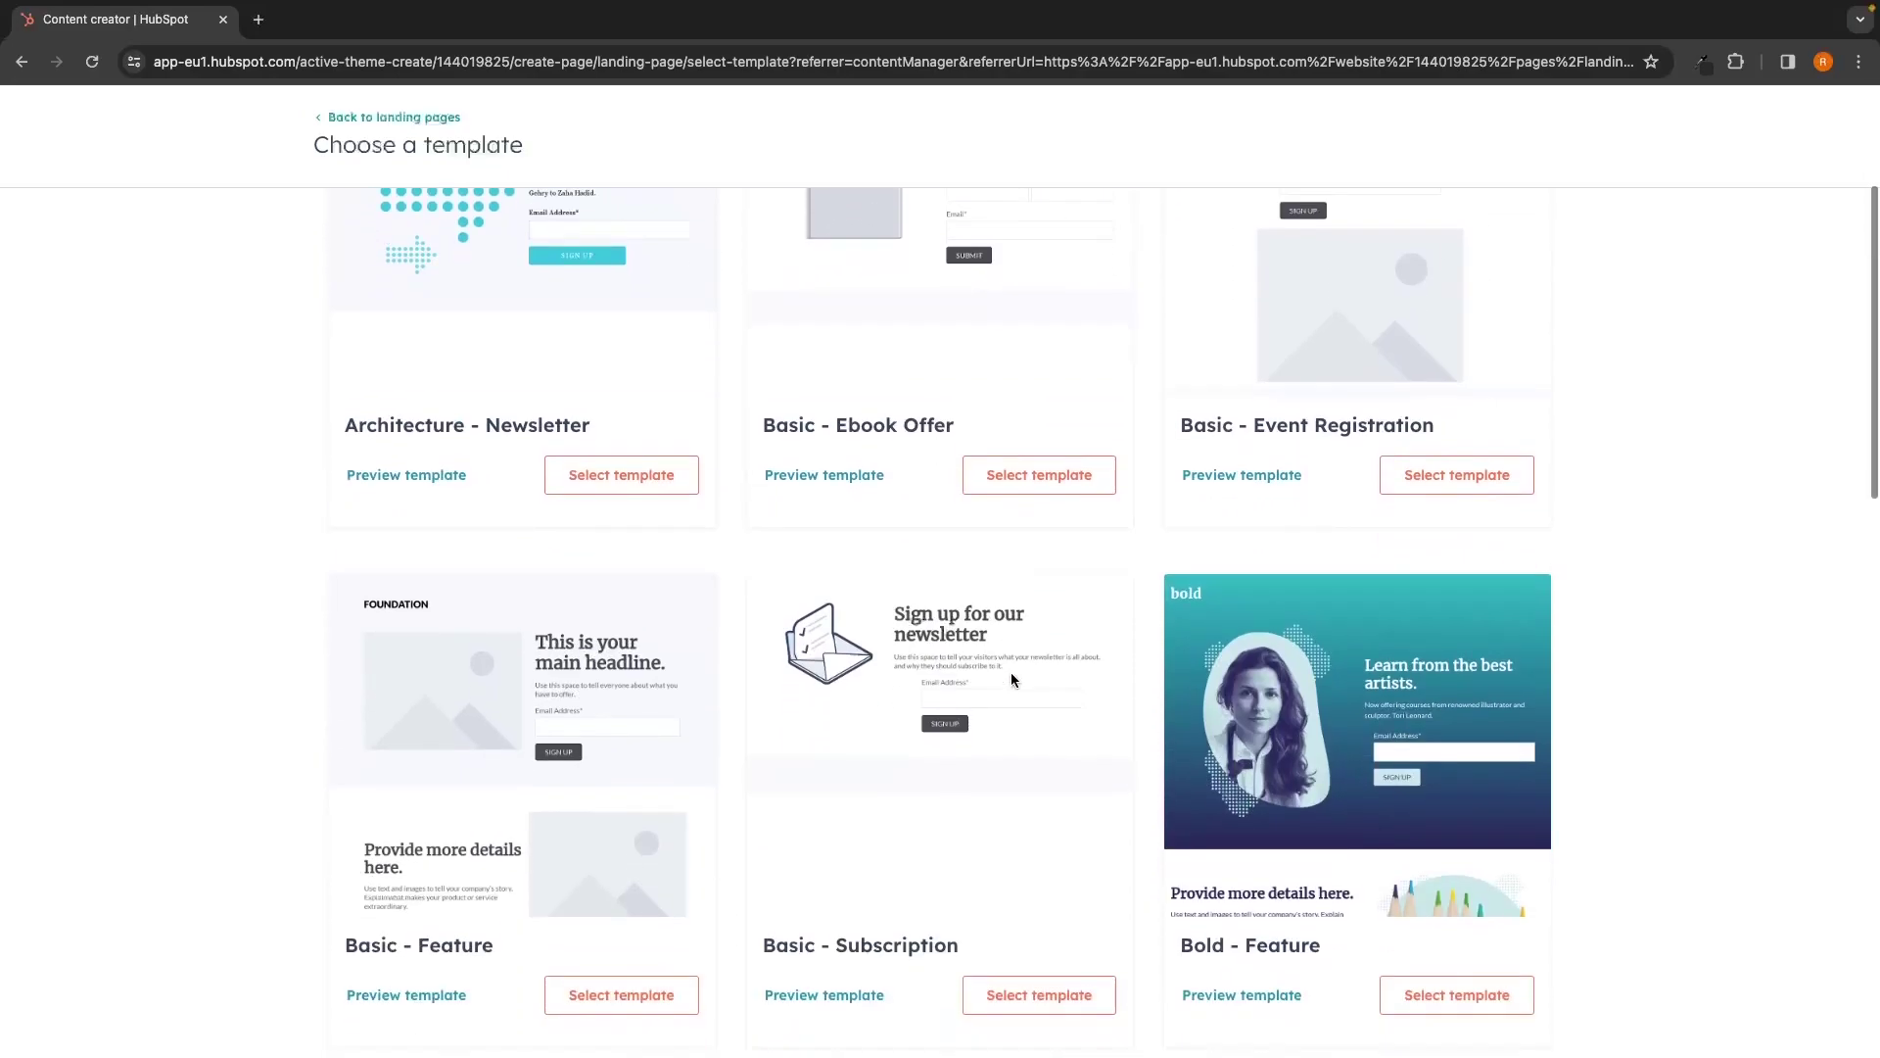
scroll(1018, 676, down, 2)
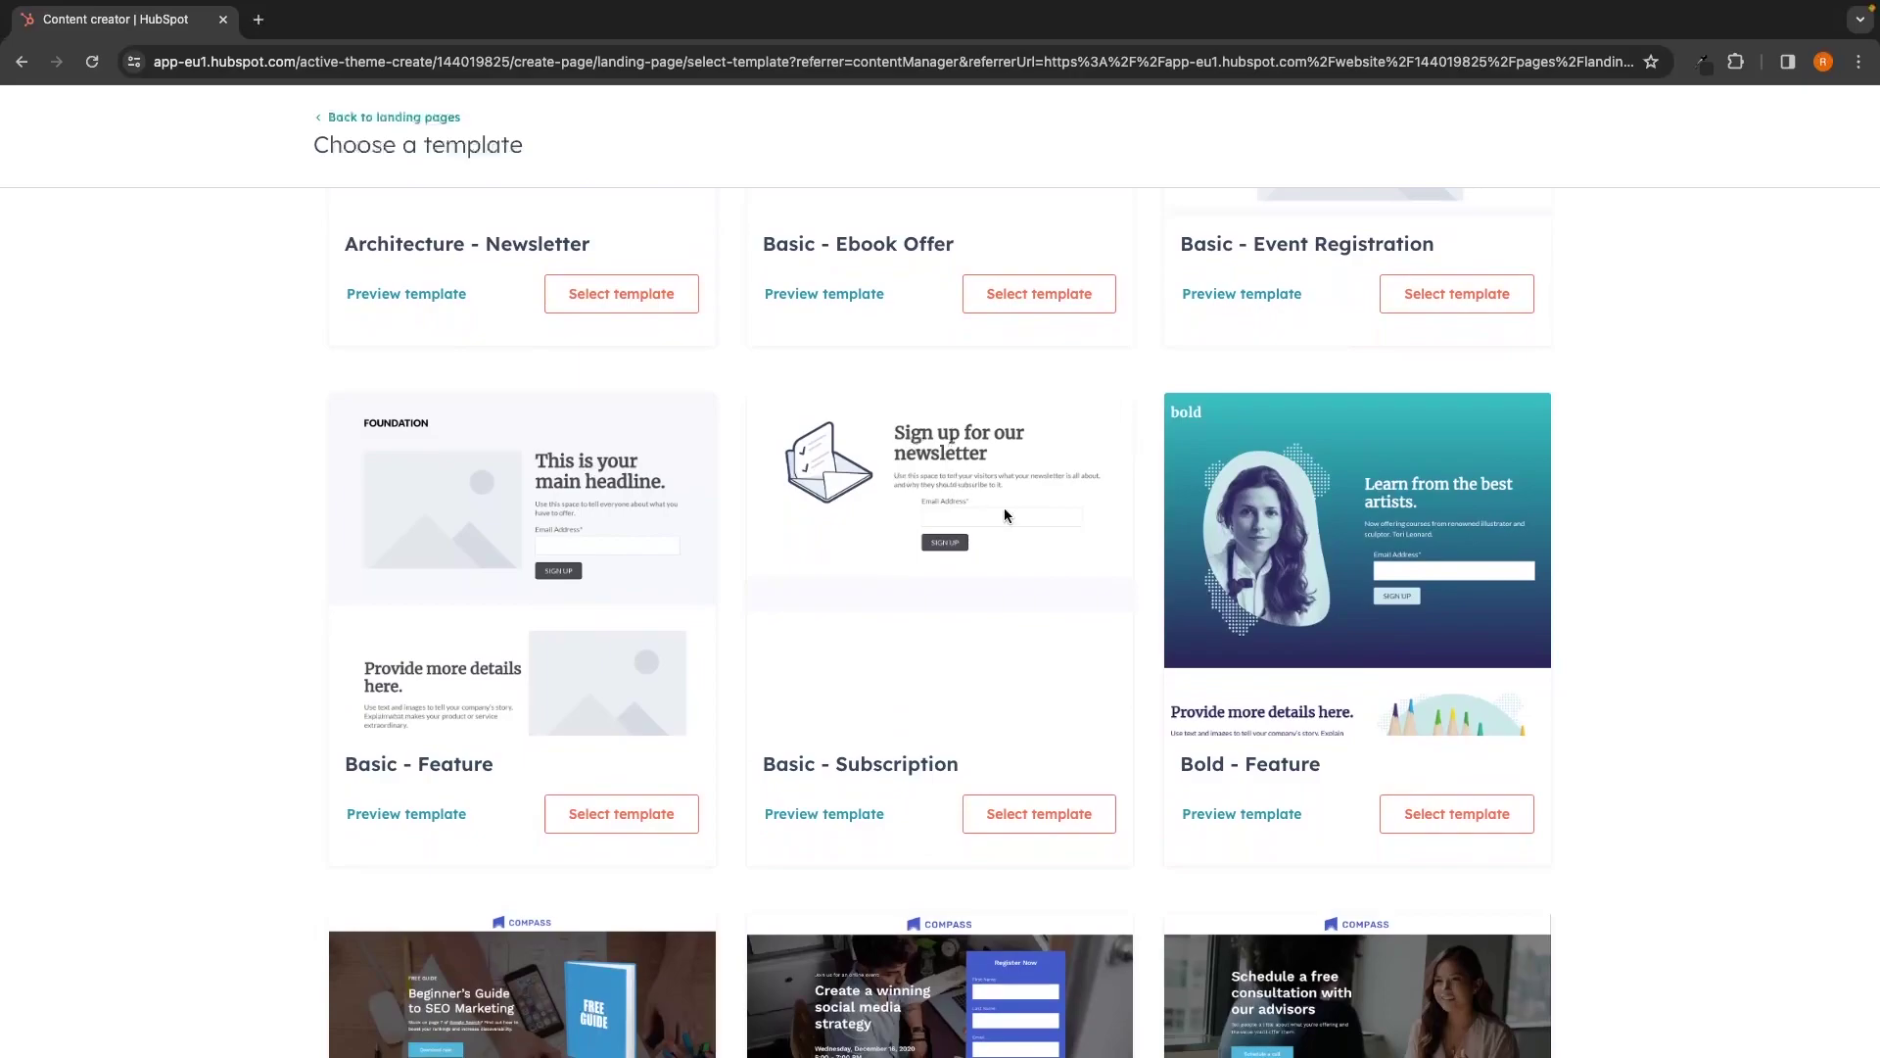
scroll(1006, 516, down, 5)
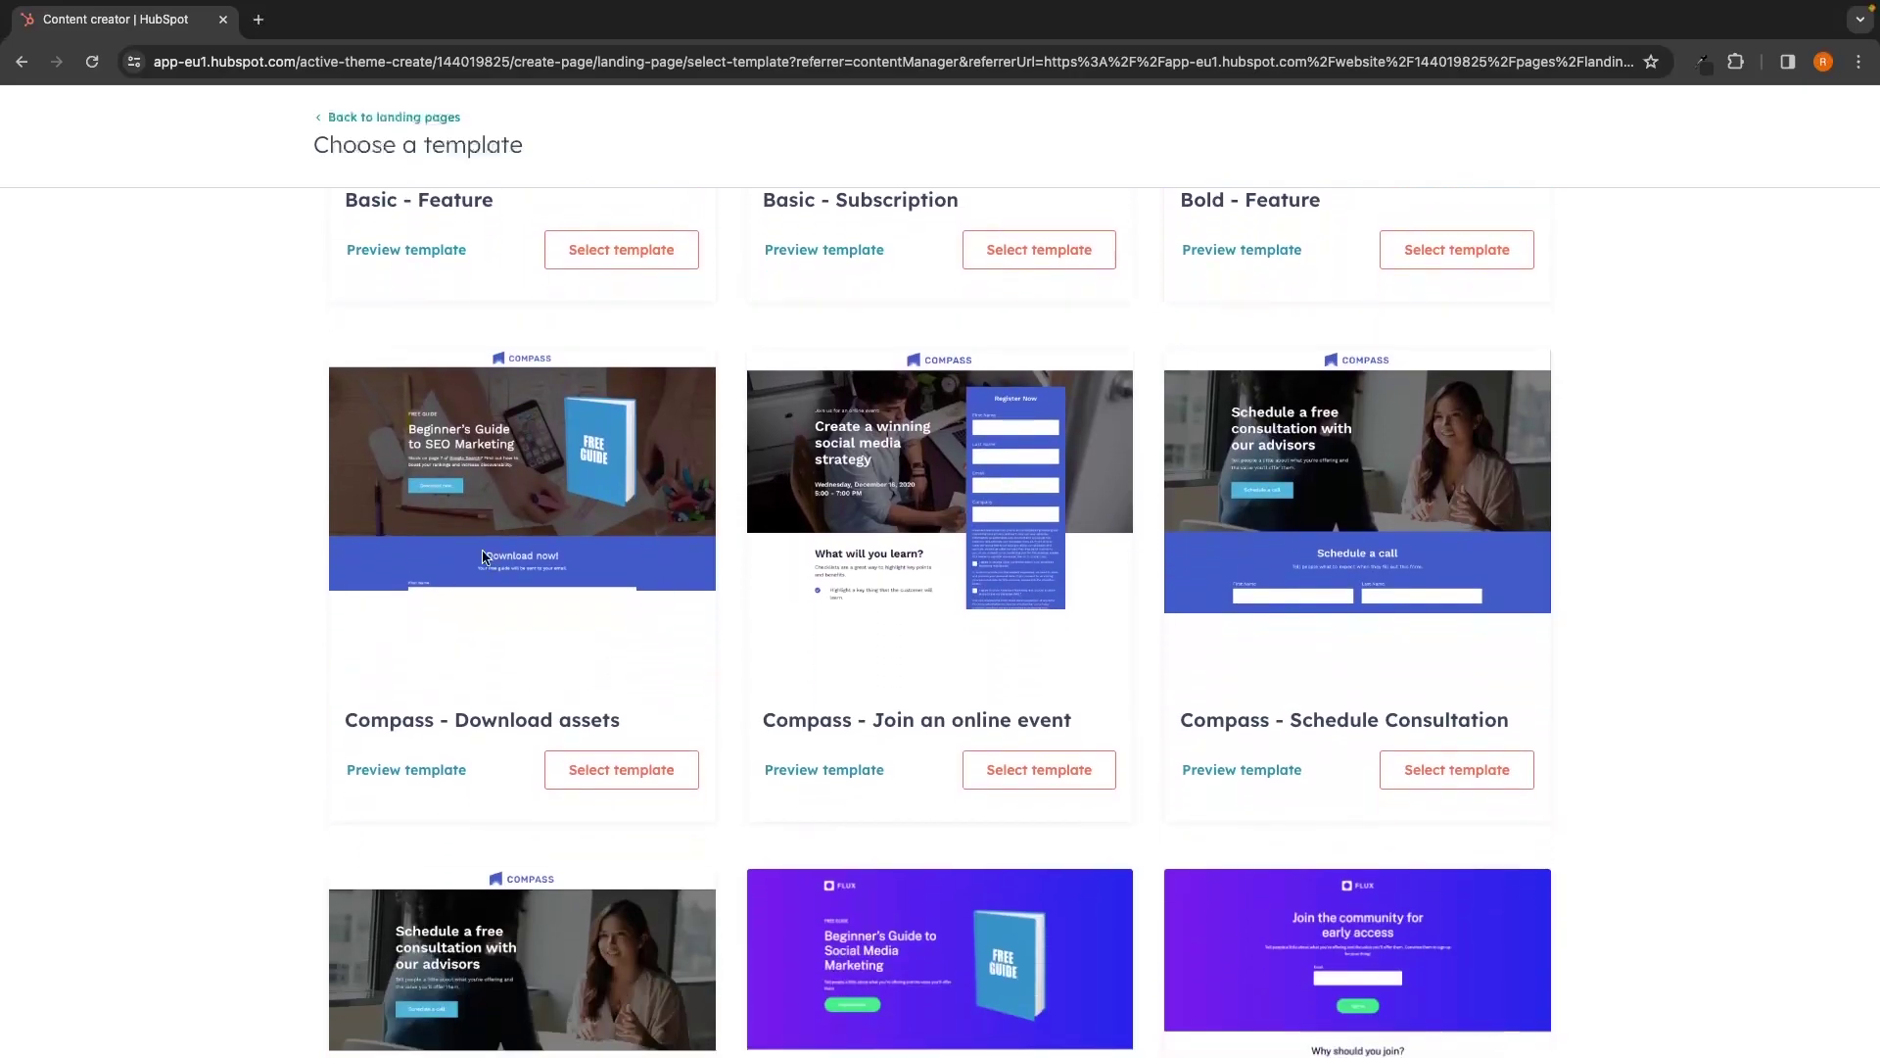
scroll(1559, 320, down, 2)
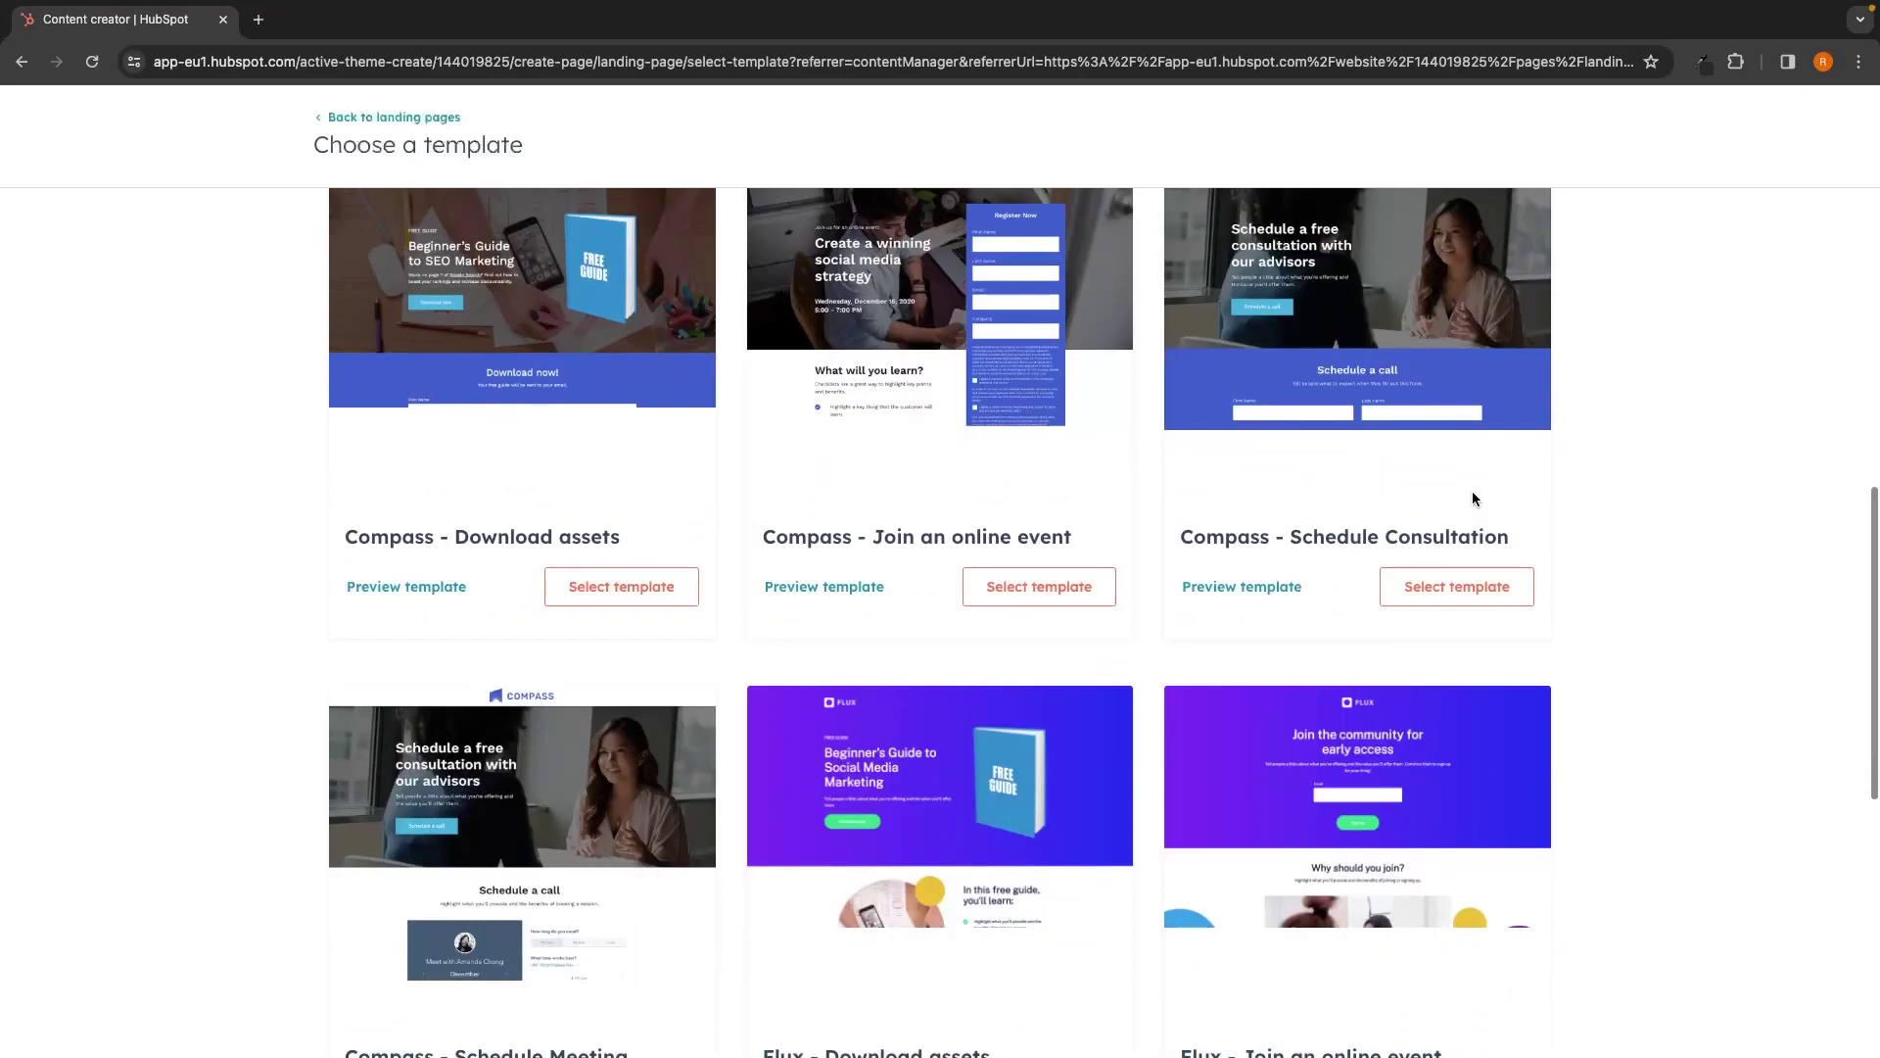
scroll(1472, 498, down, 8)
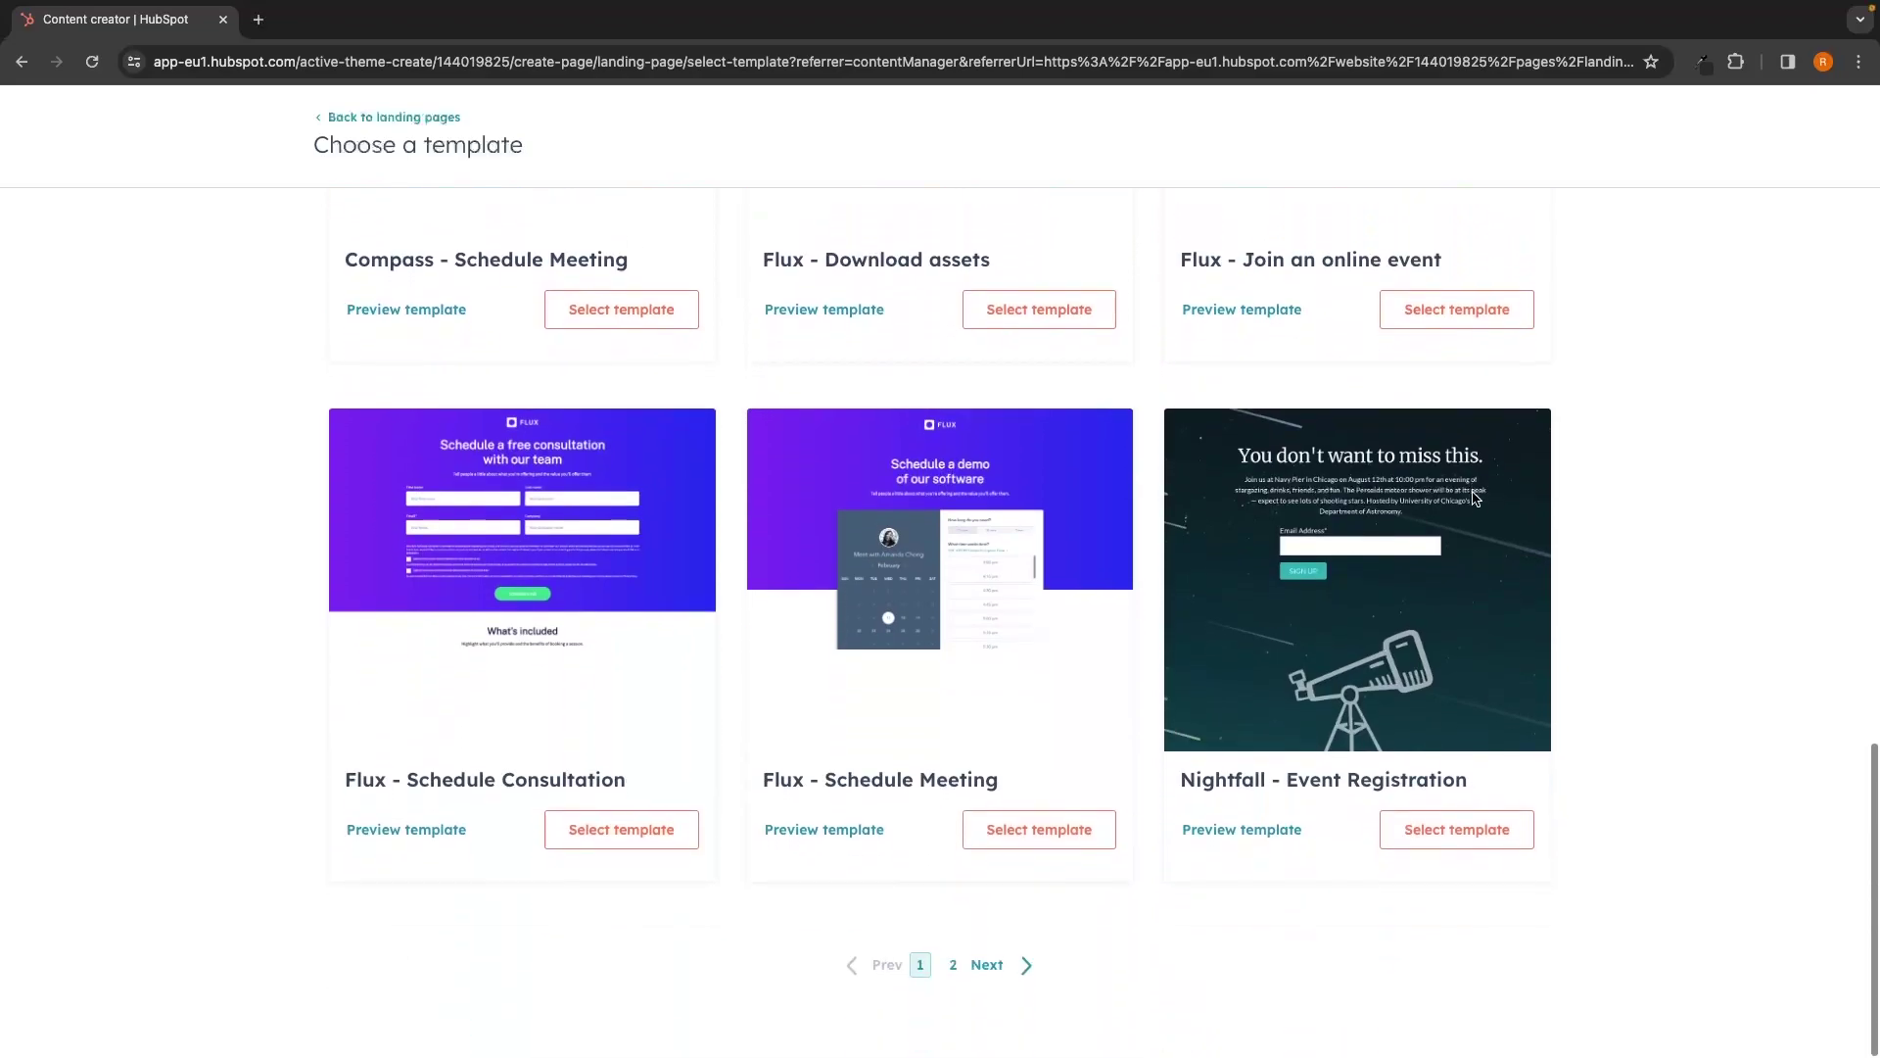
click(987, 964)
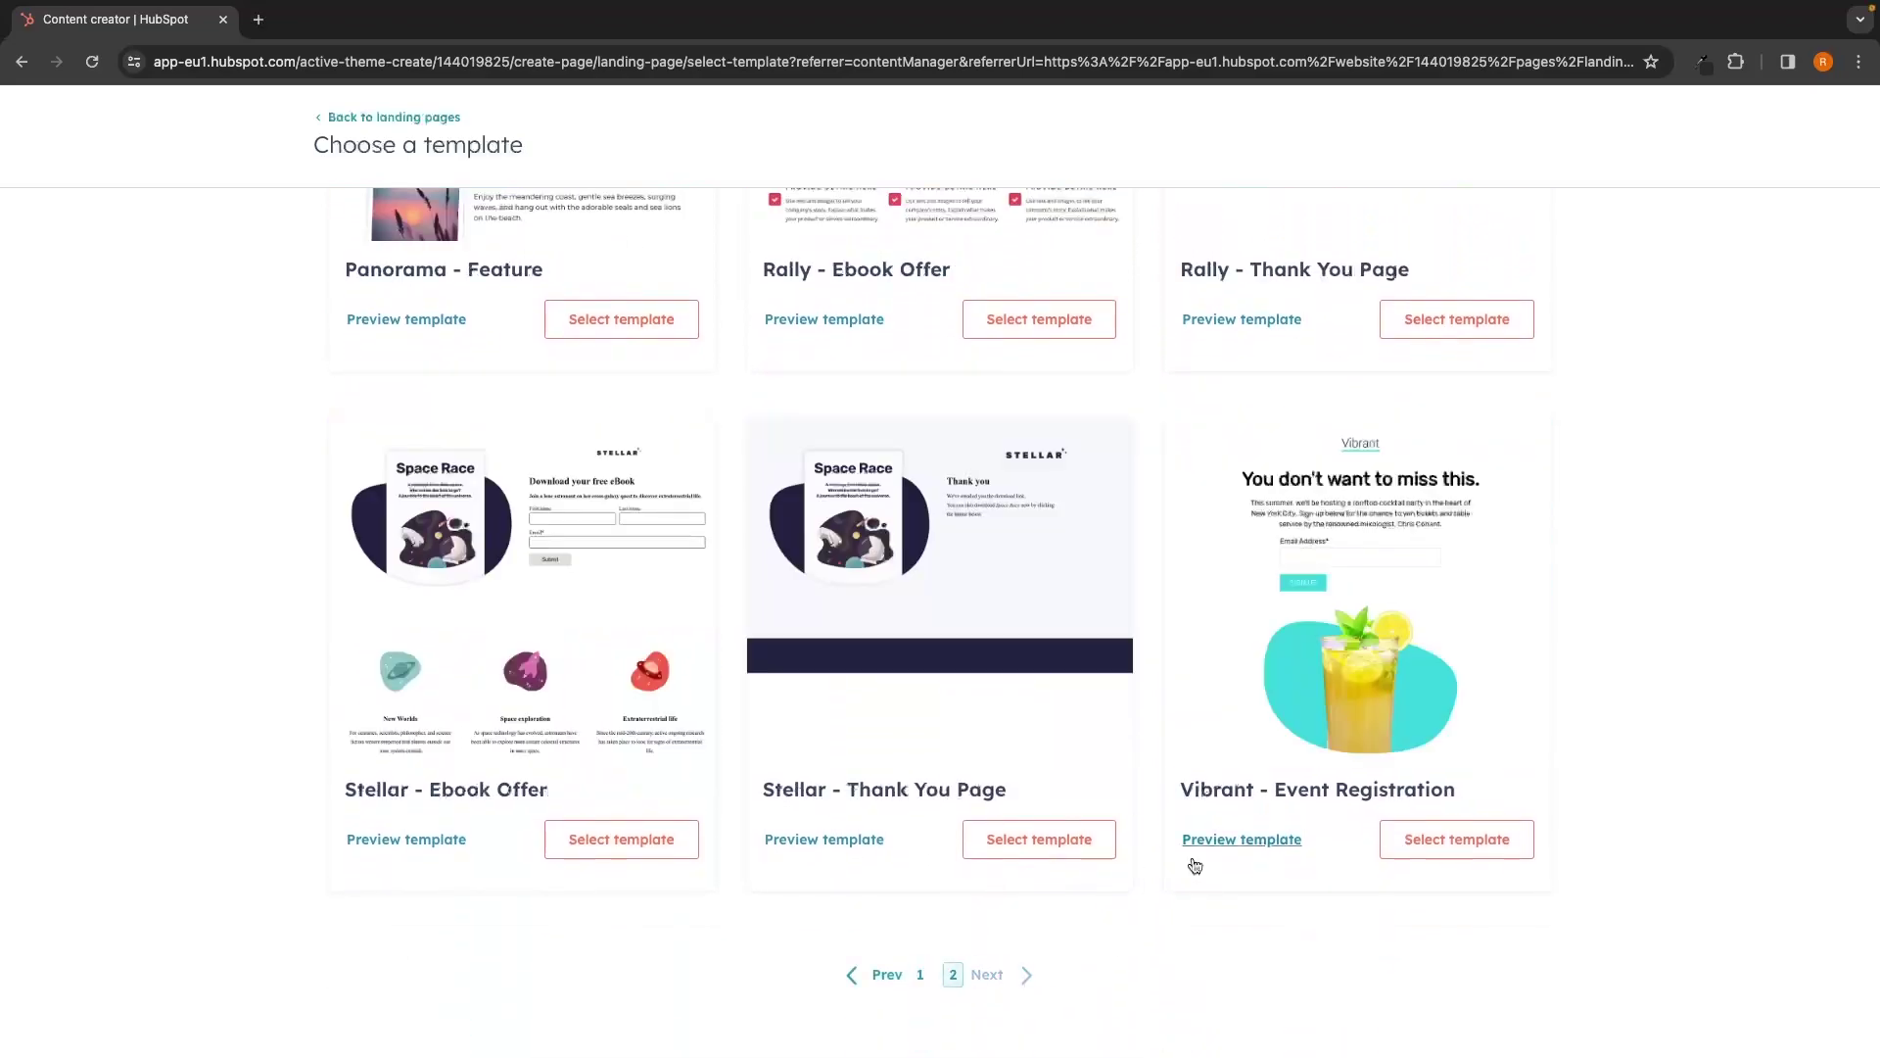
scroll(1193, 864, up, 4)
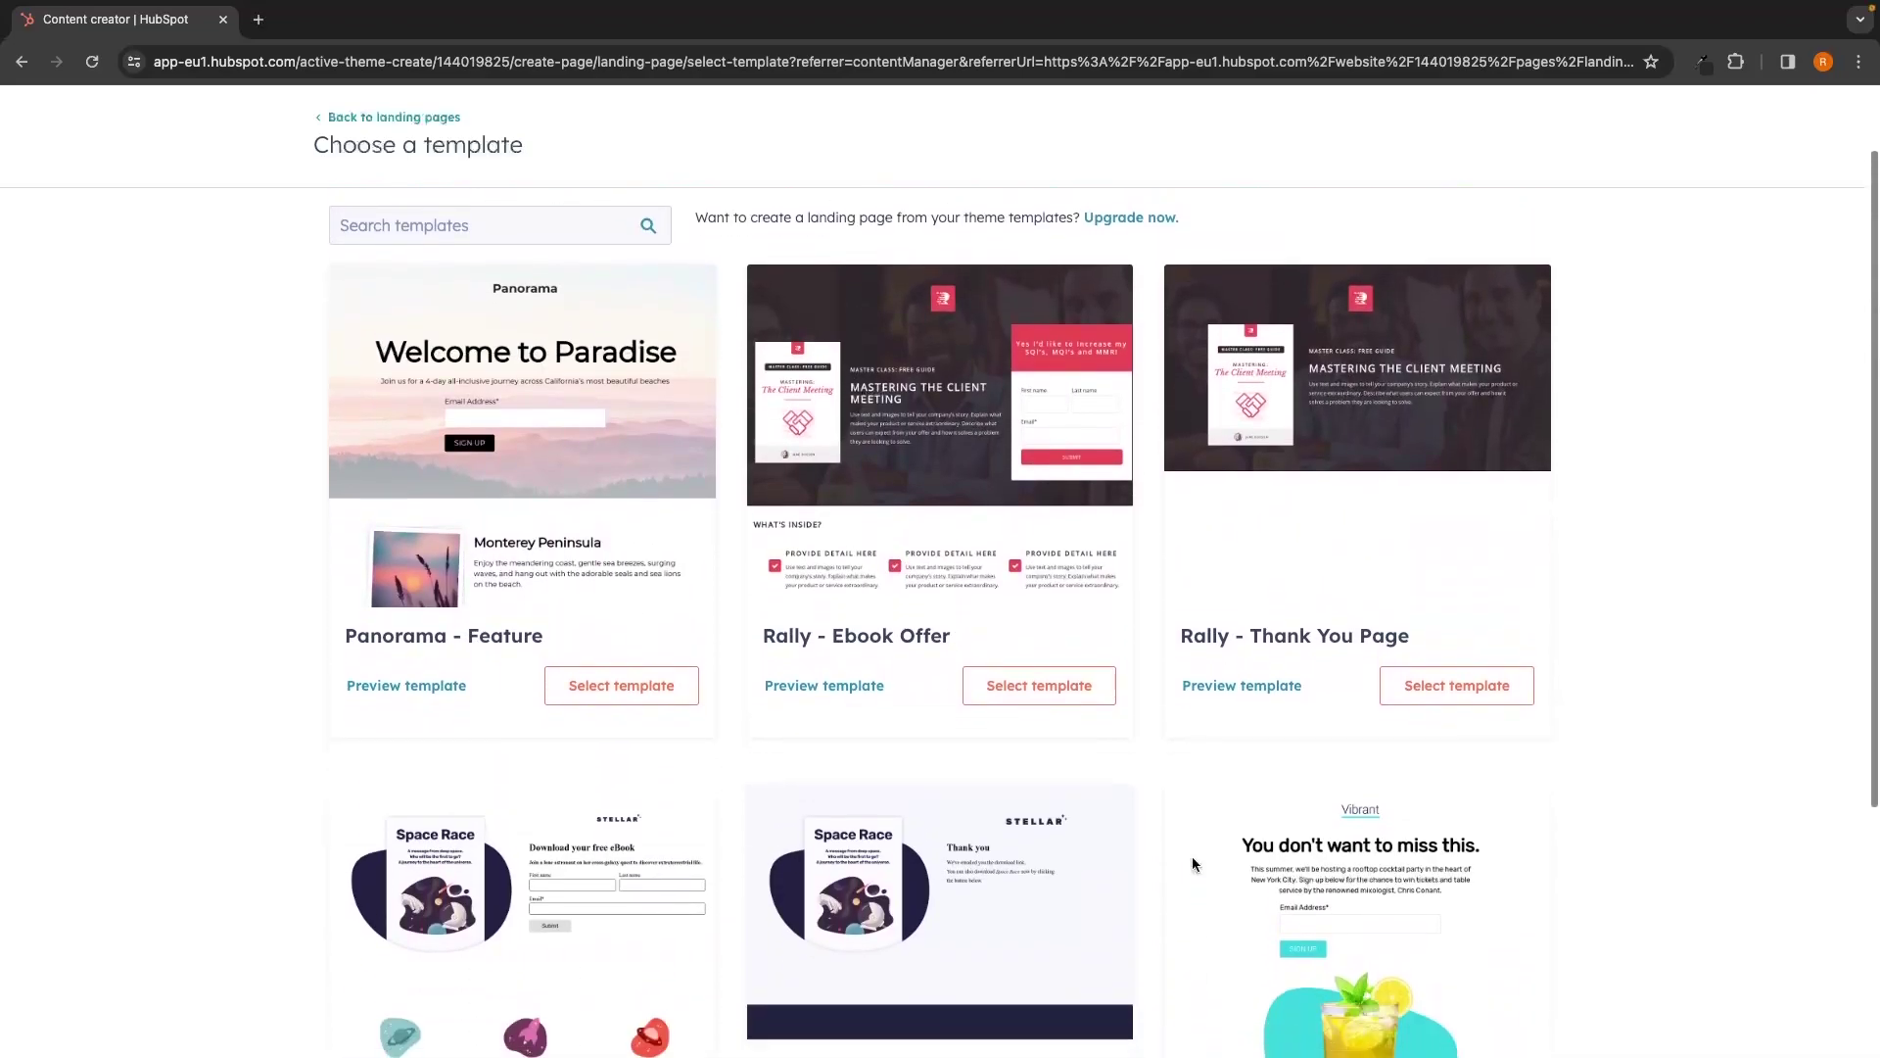
scroll(1191, 856, down, 4)
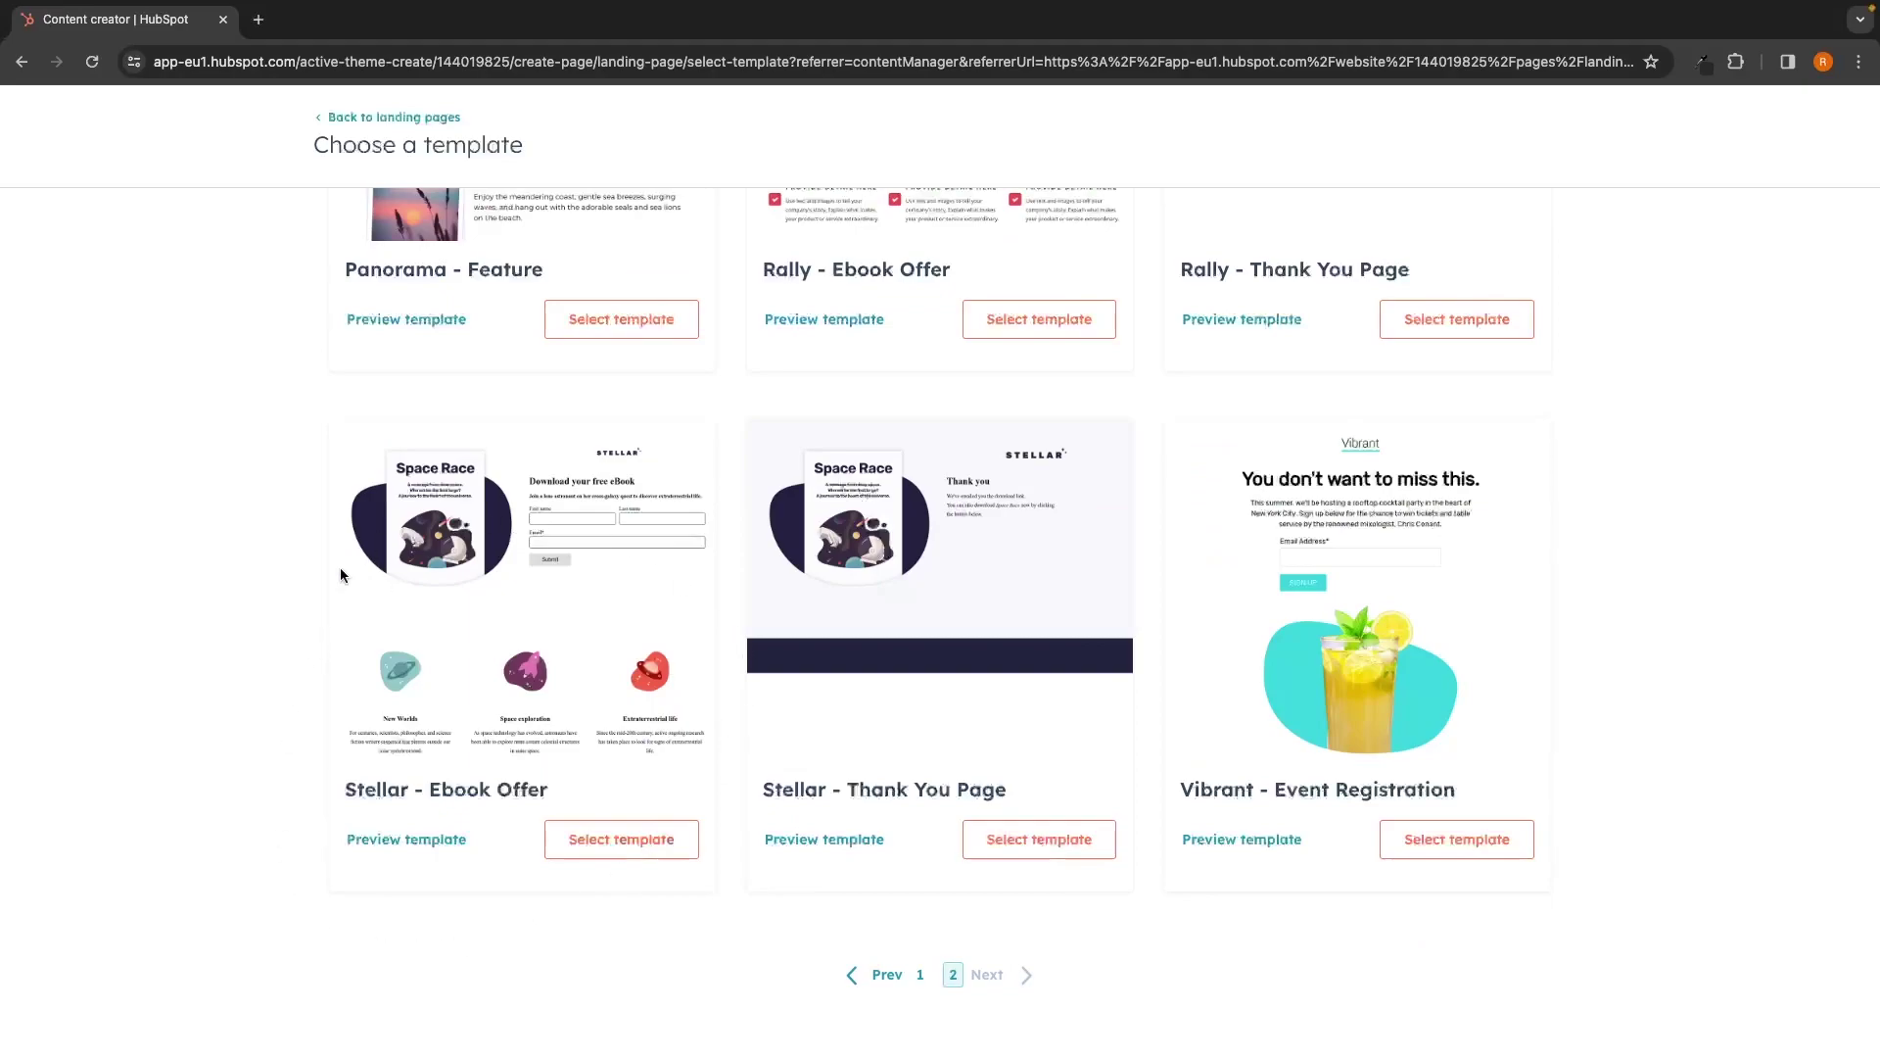
drag(395, 795, 575, 799)
click(576, 799)
- Preview the Stellar - Ebook Offer template and use it for G-Force North
click(422, 840)
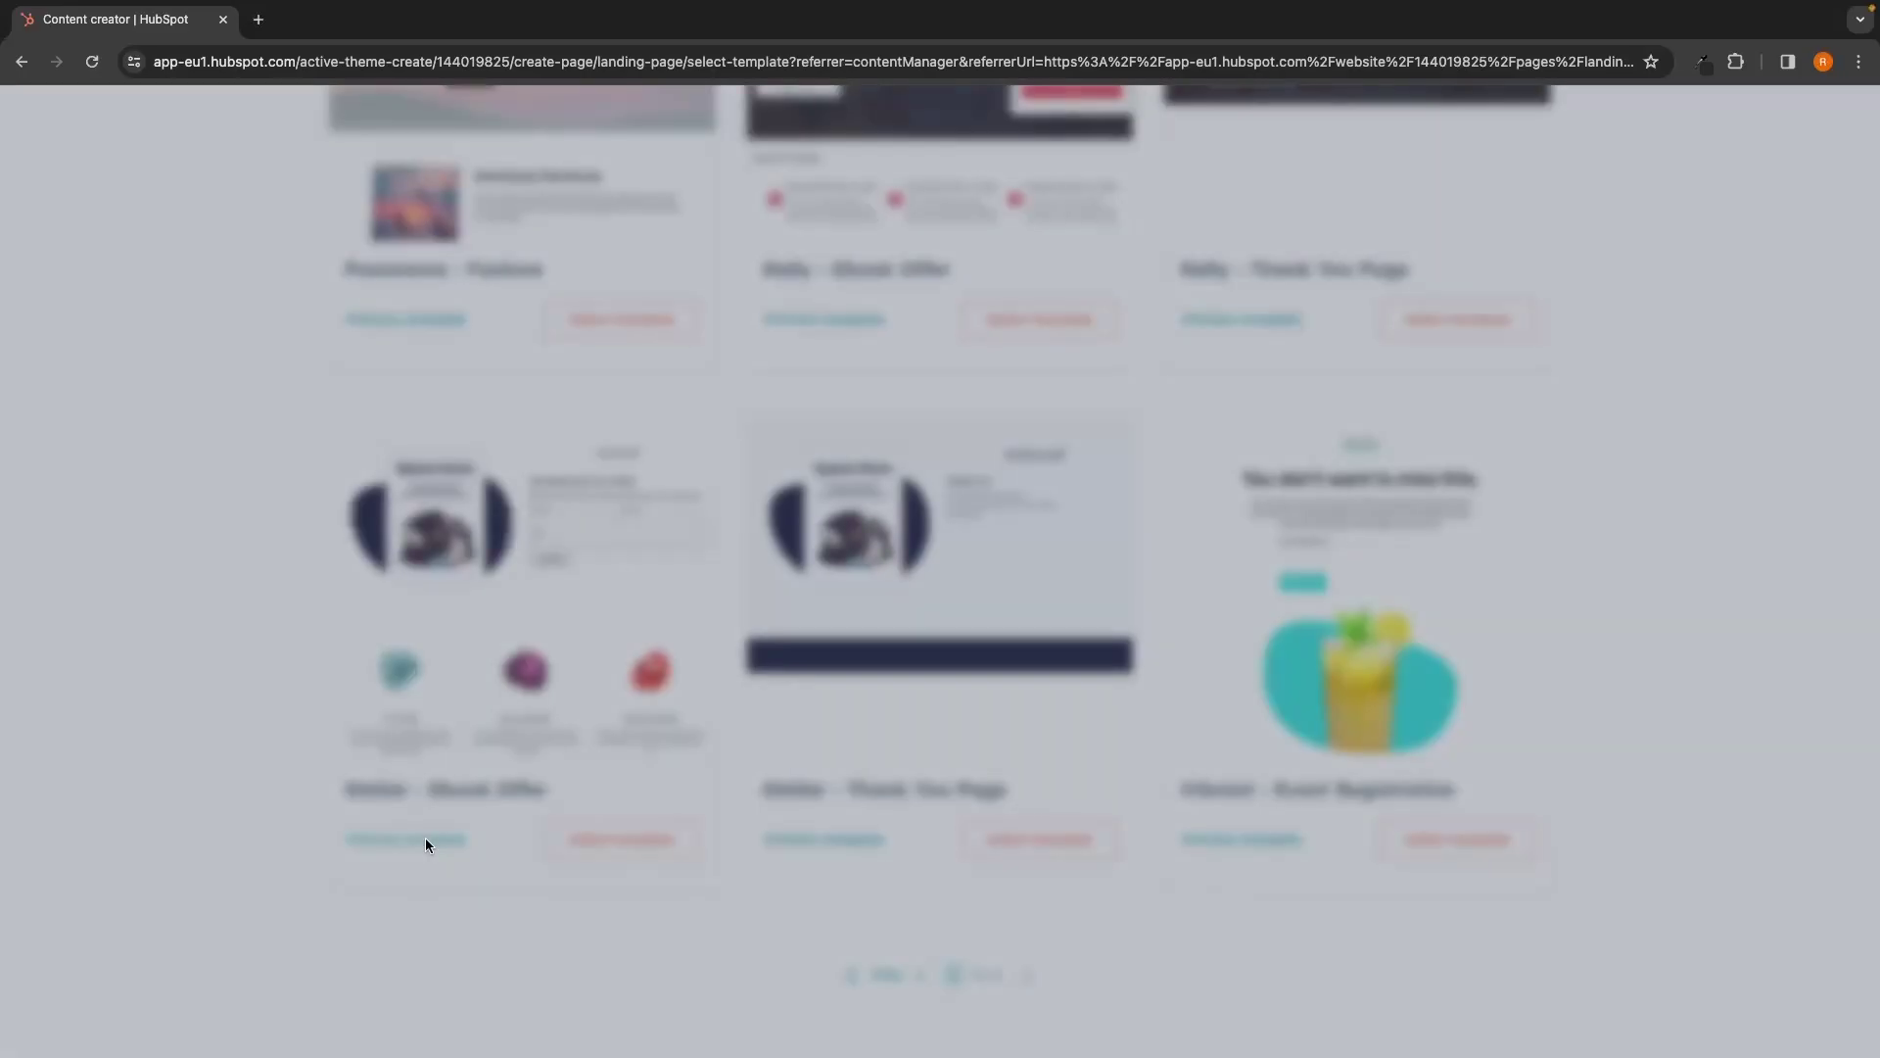
scroll(1092, 554, down, 8)
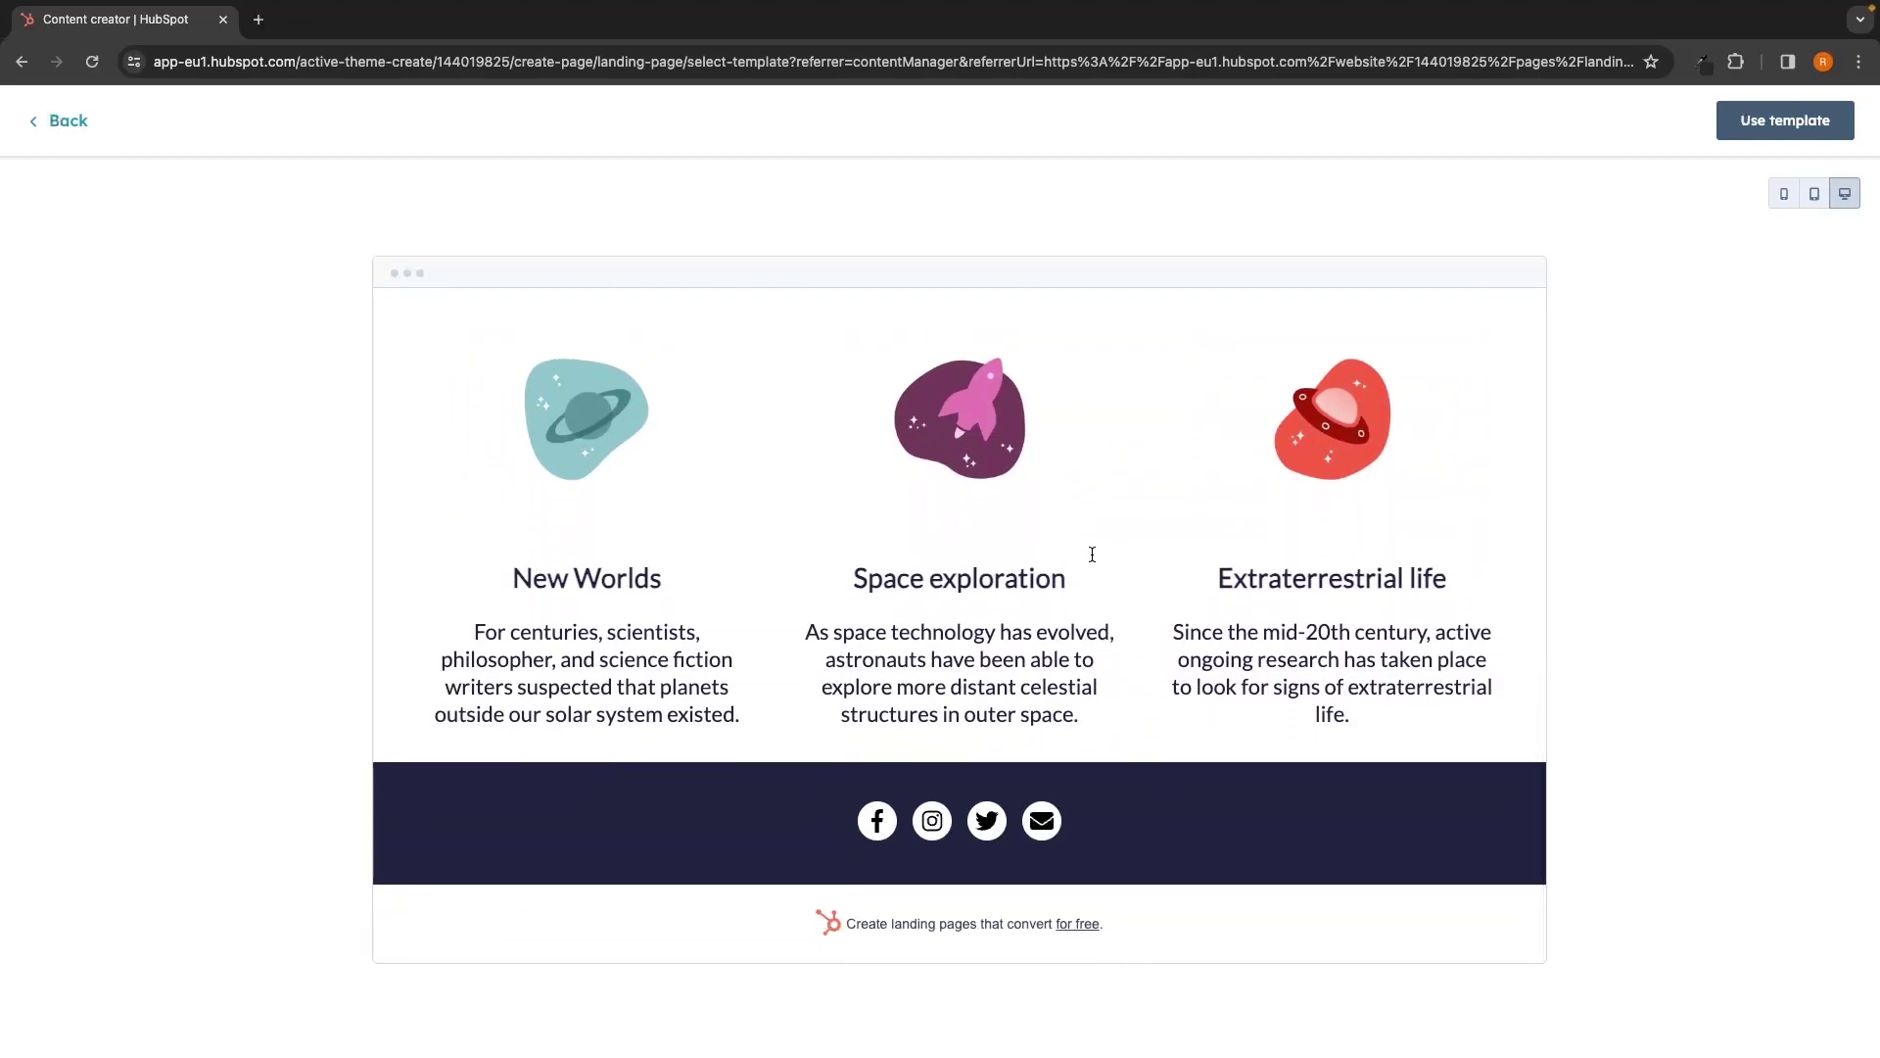
scroll(1092, 555, up, 6)
scroll(1092, 554, up, 3)
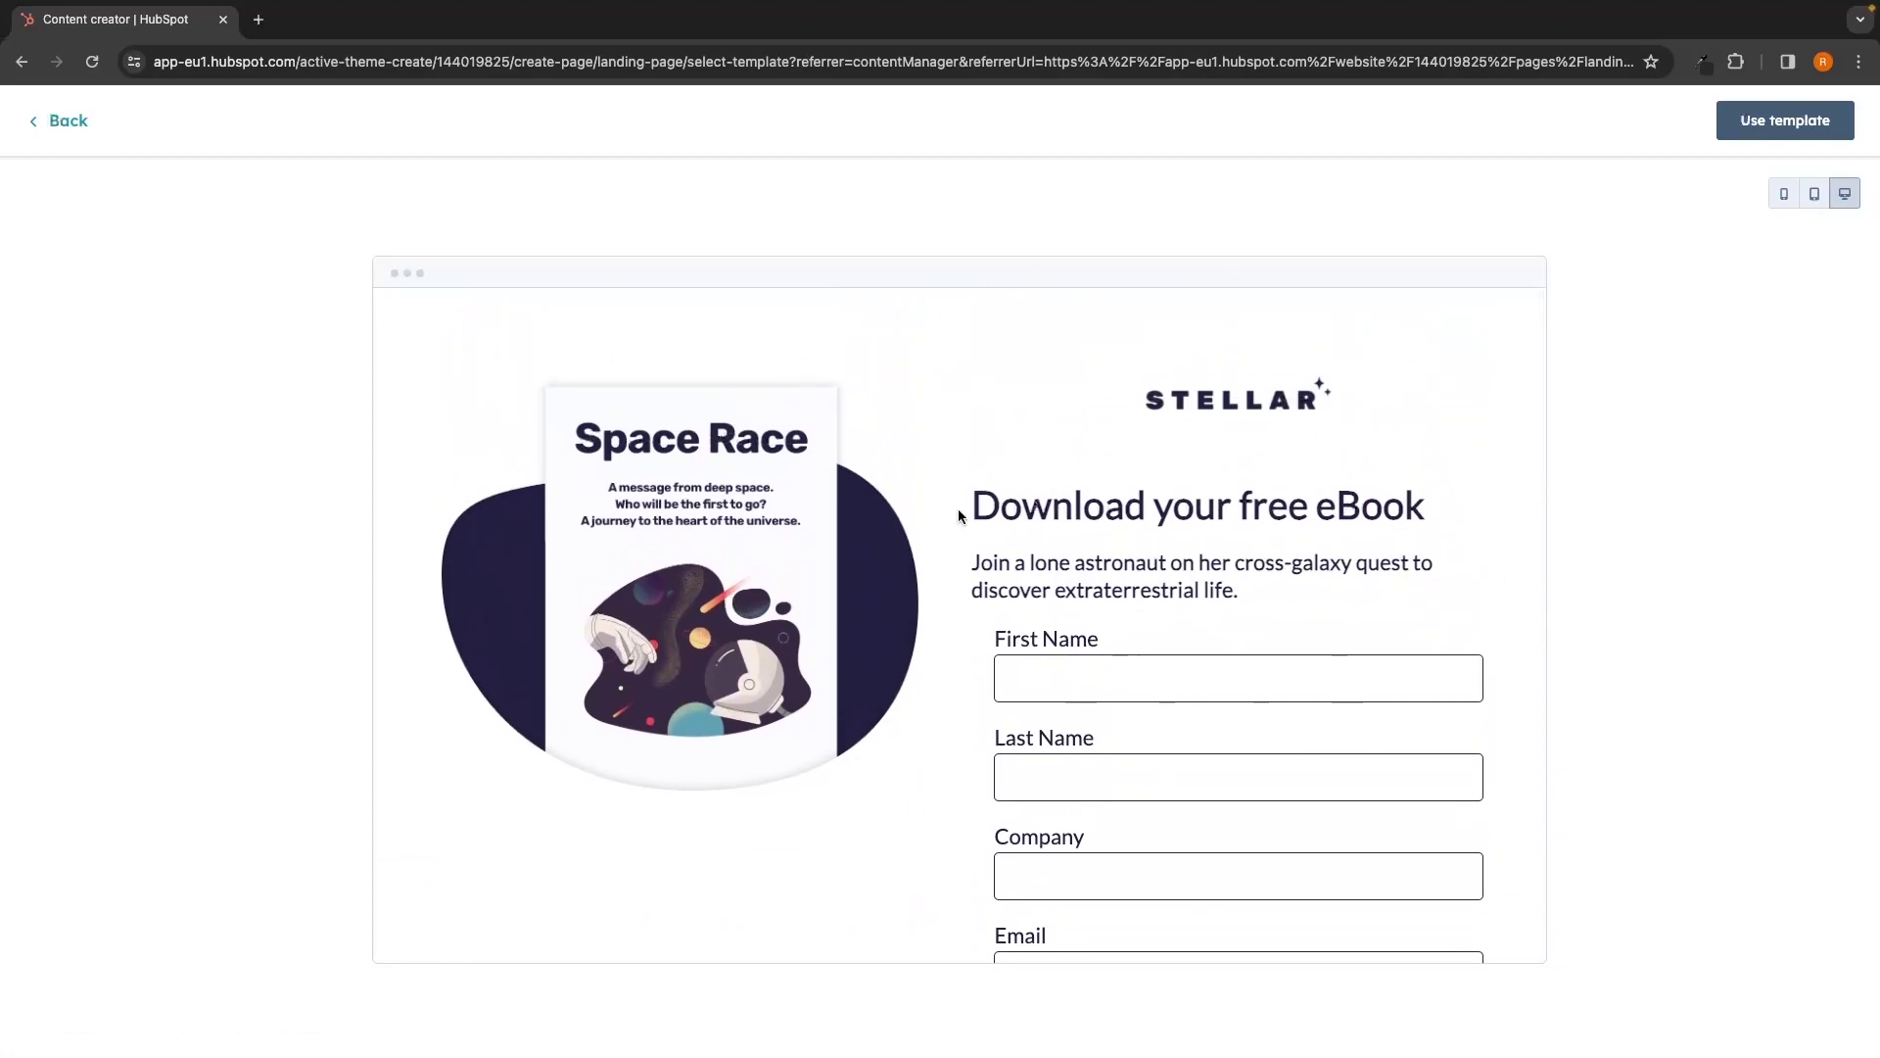
click(1786, 131)
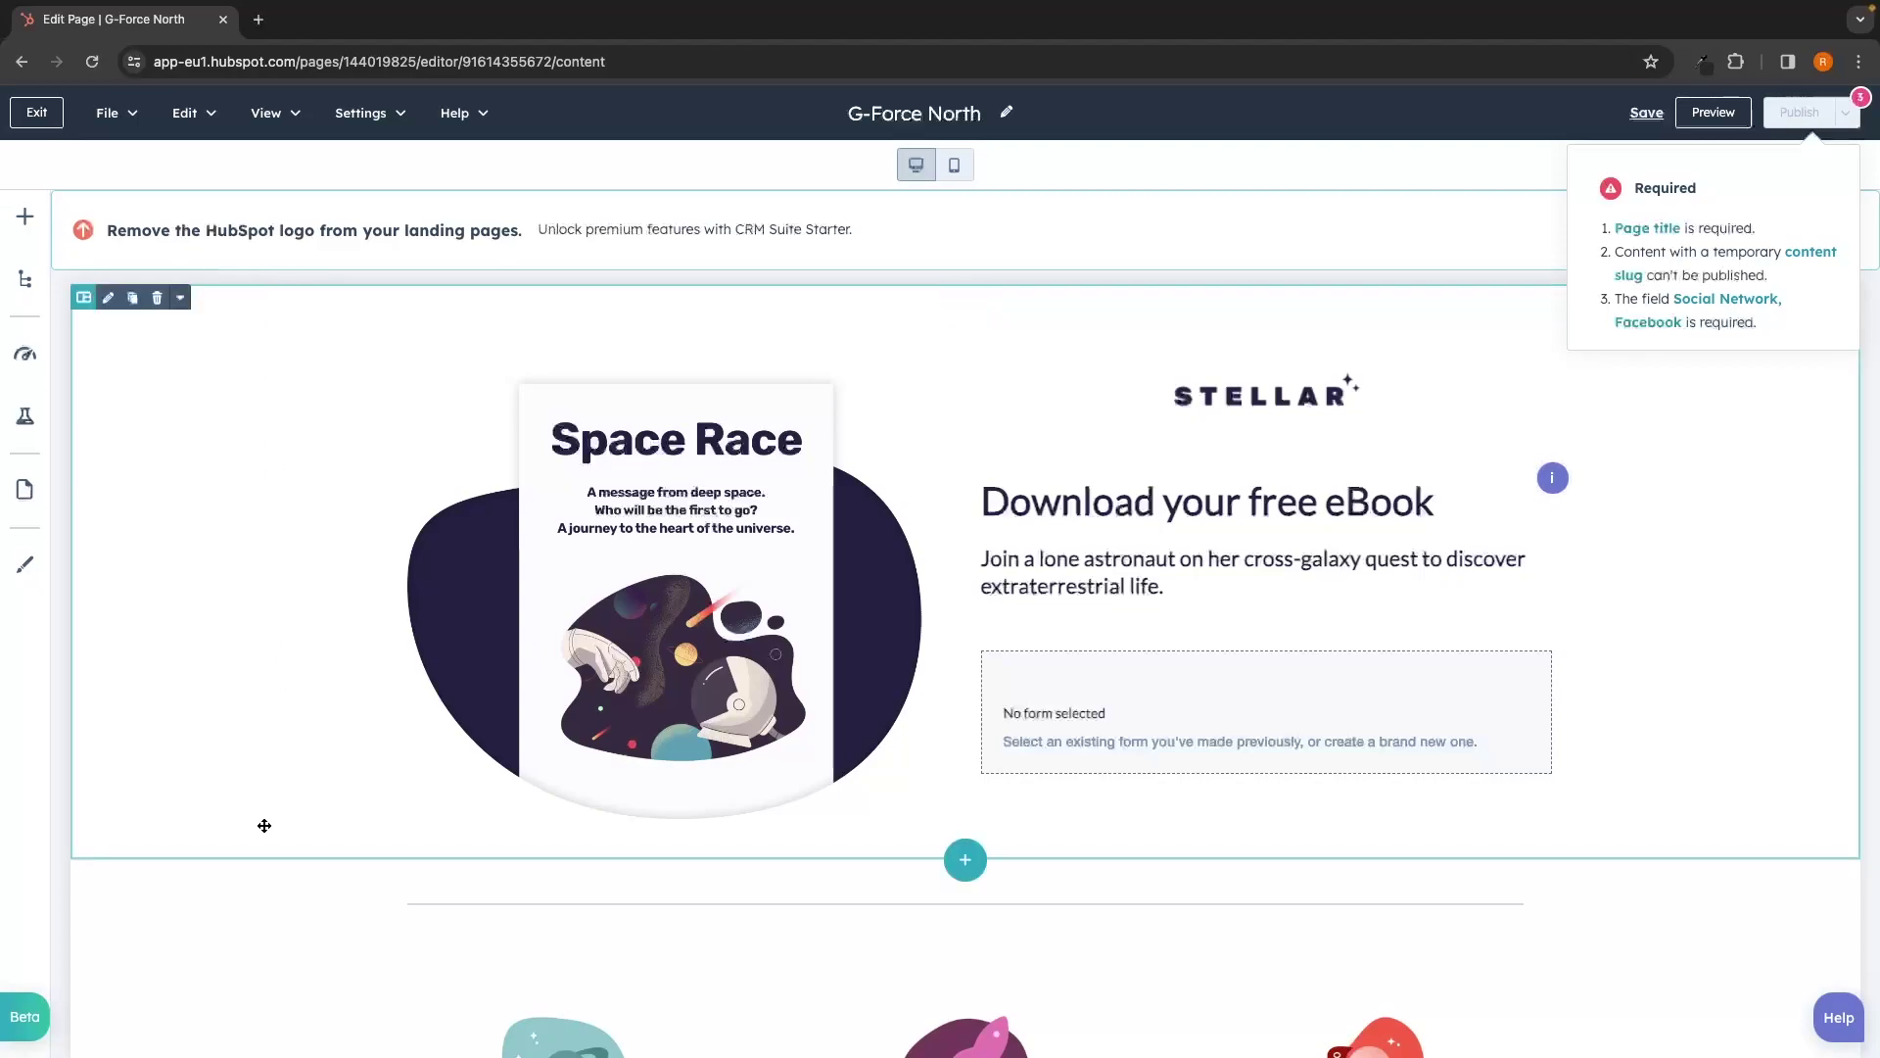
- Scroll through the eBook, feature columns and footer sections of the new page
scroll(259, 858, down, 5)
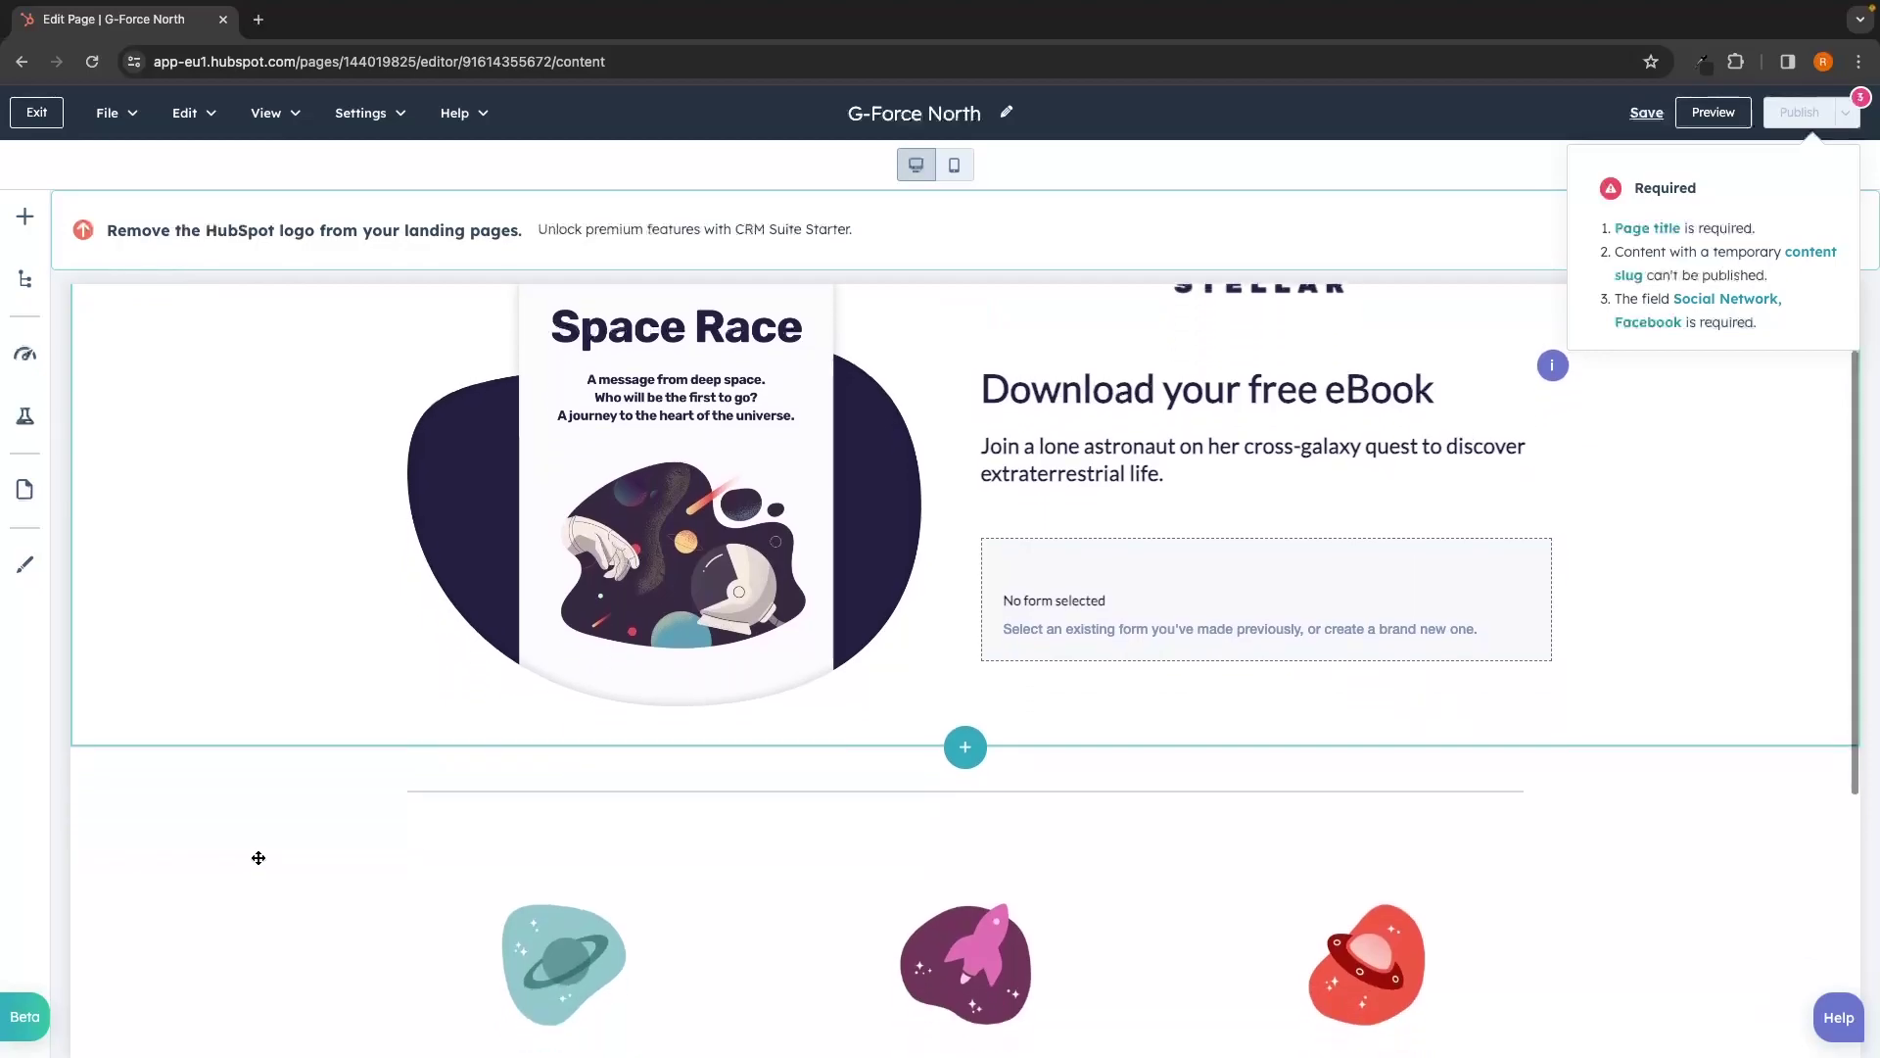
scroll(353, 545, down, 1)
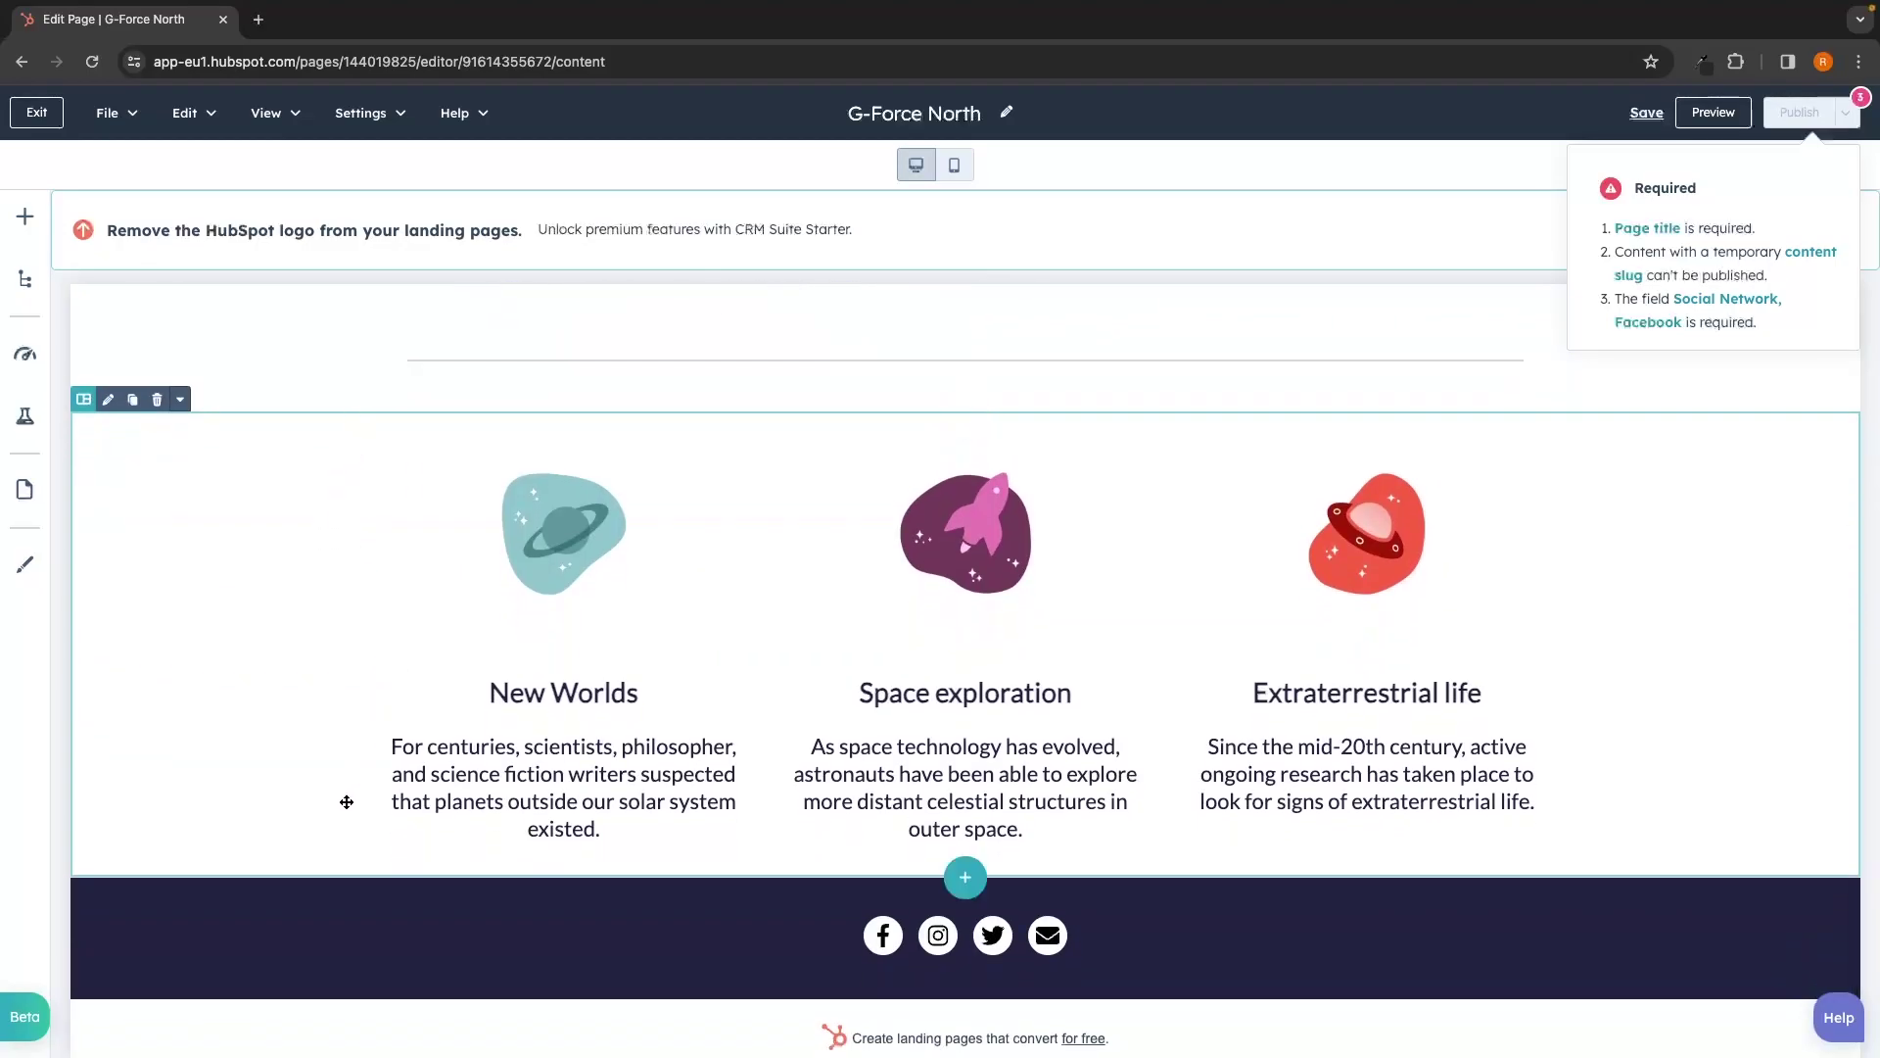
scroll(347, 802, down, 1)
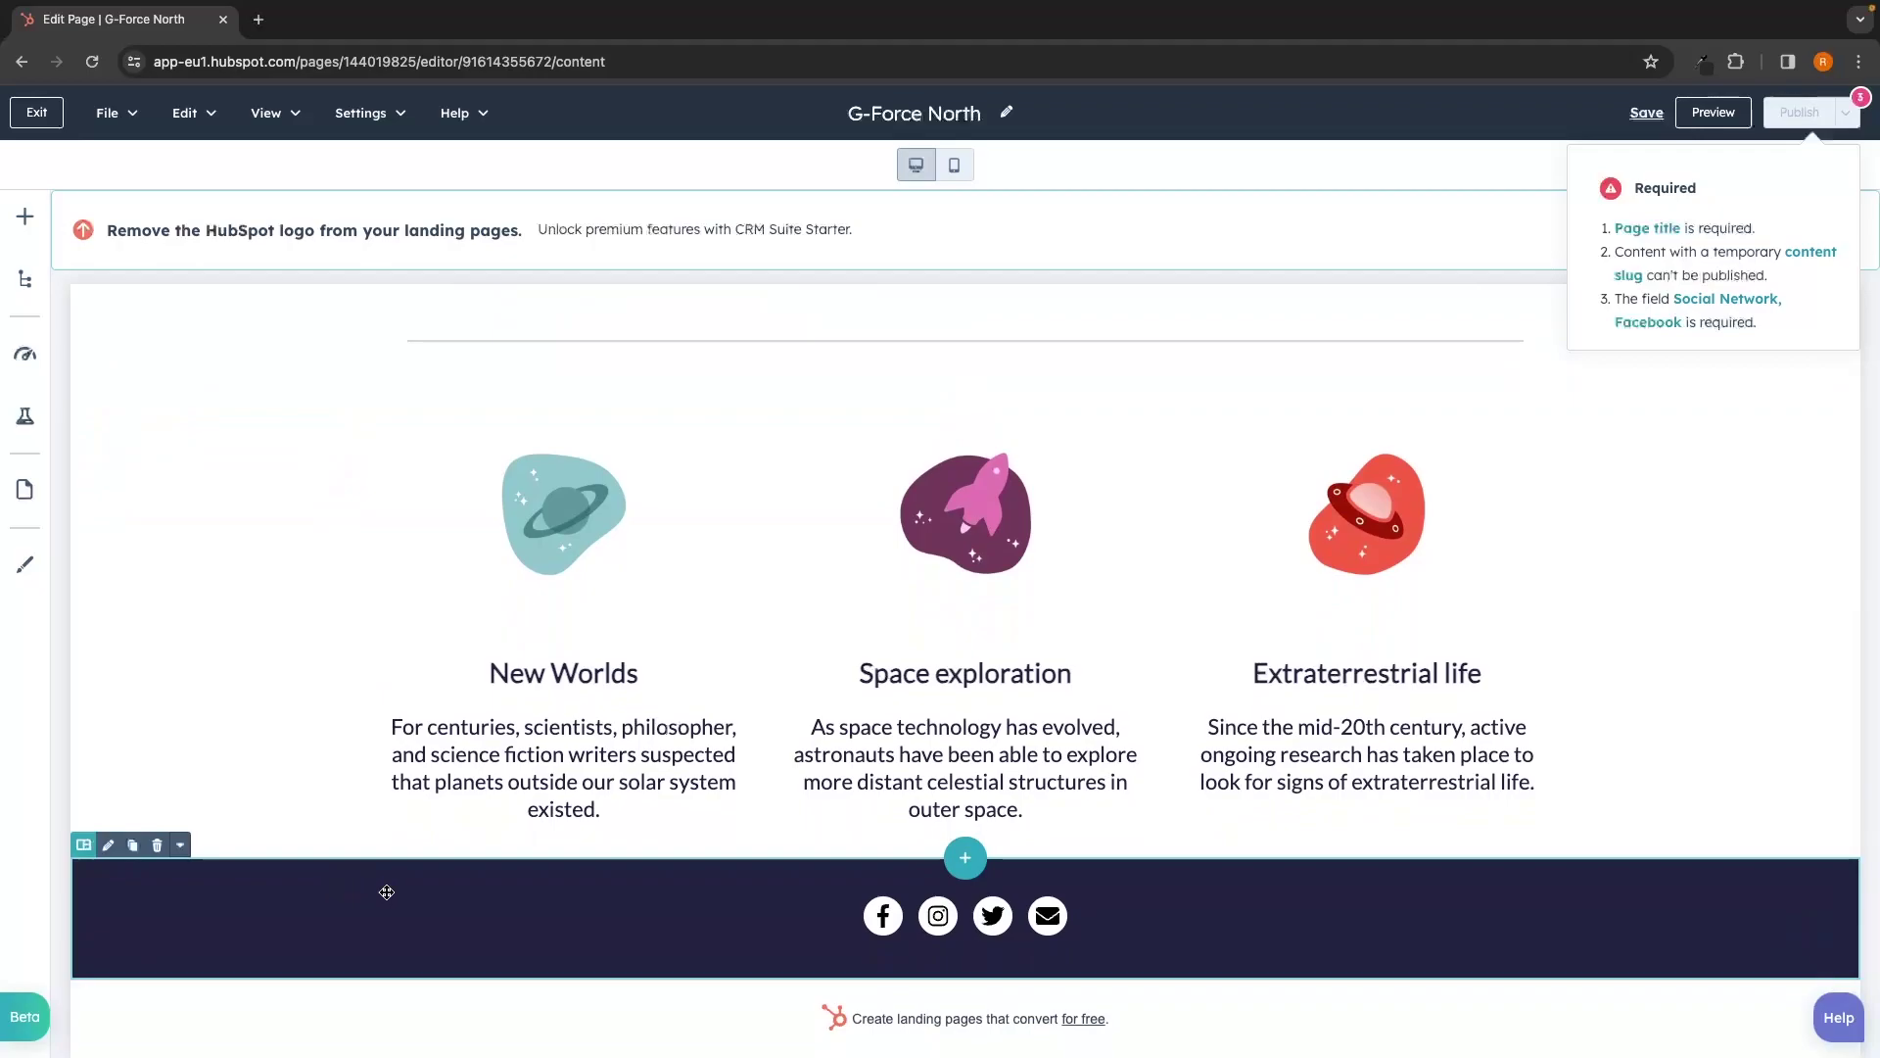
scroll(386, 949, up, 5)
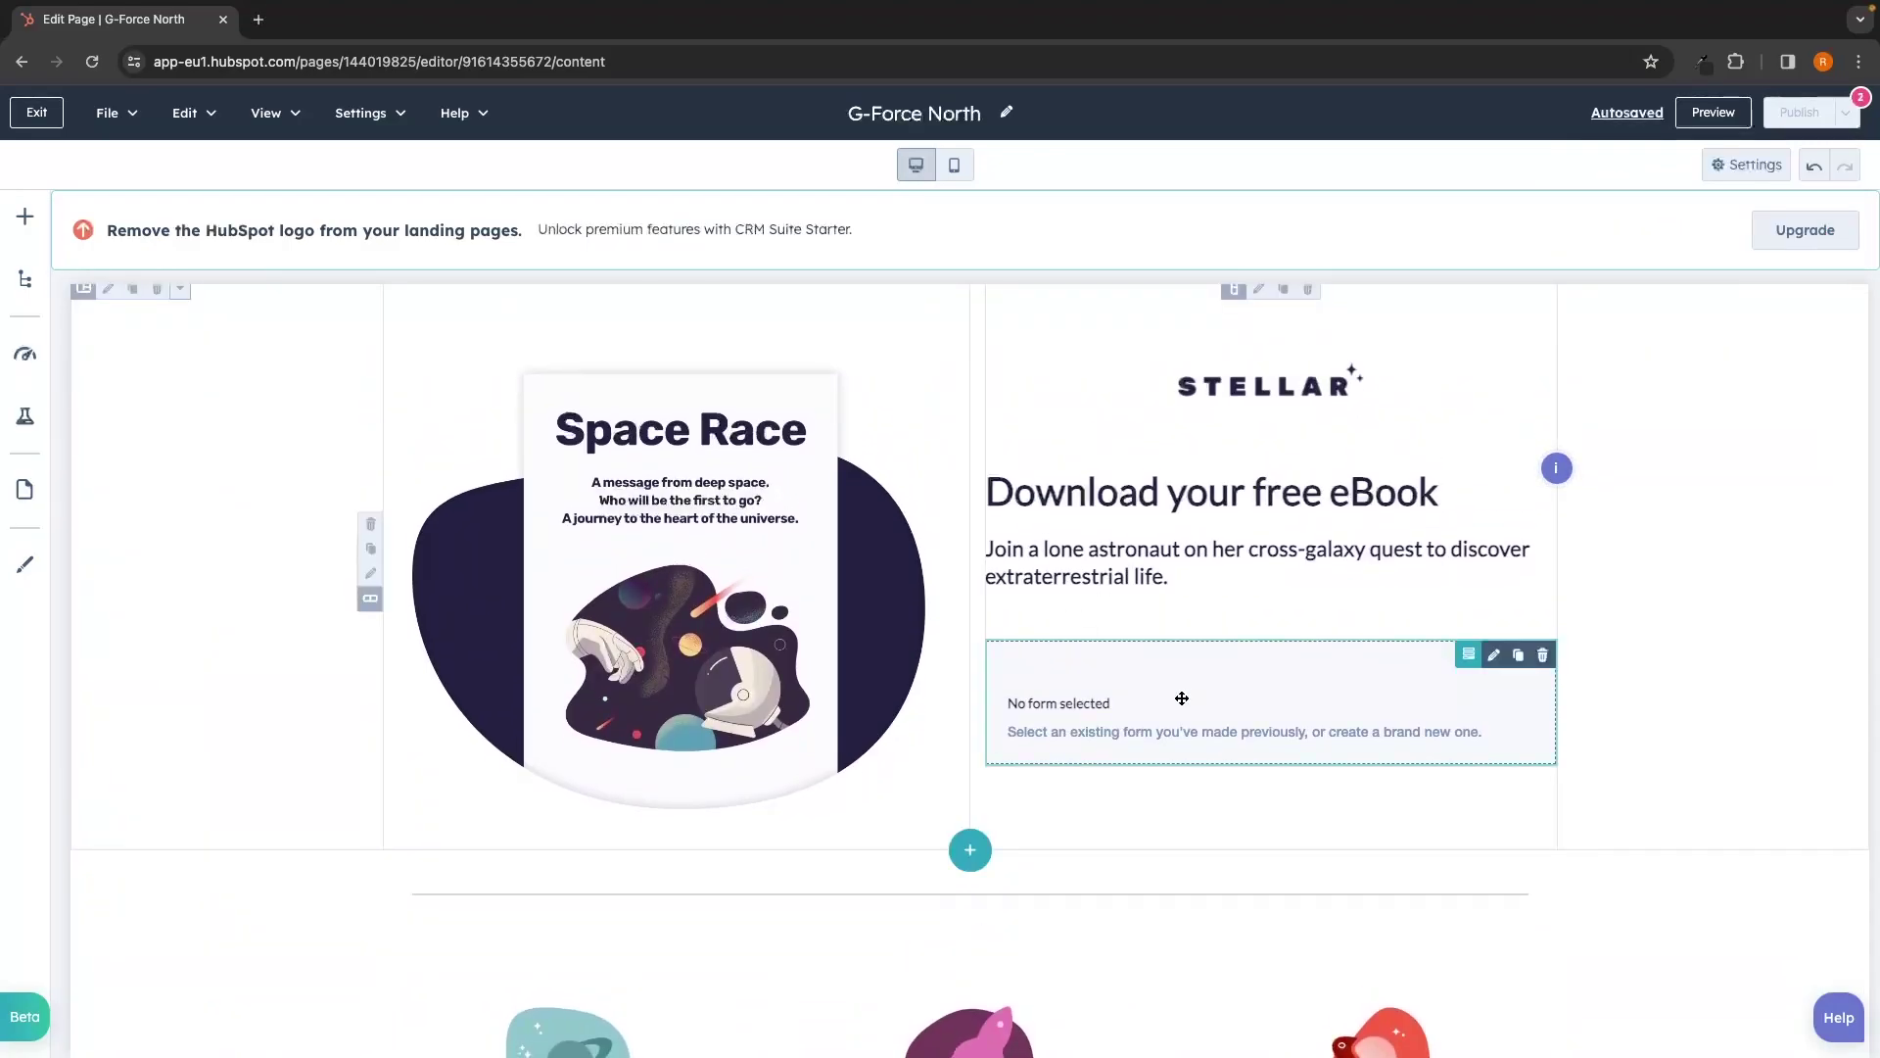
- Type 'The best marketing tactics in the world!' over the astronaut paragraph and select it
click(1251, 501)
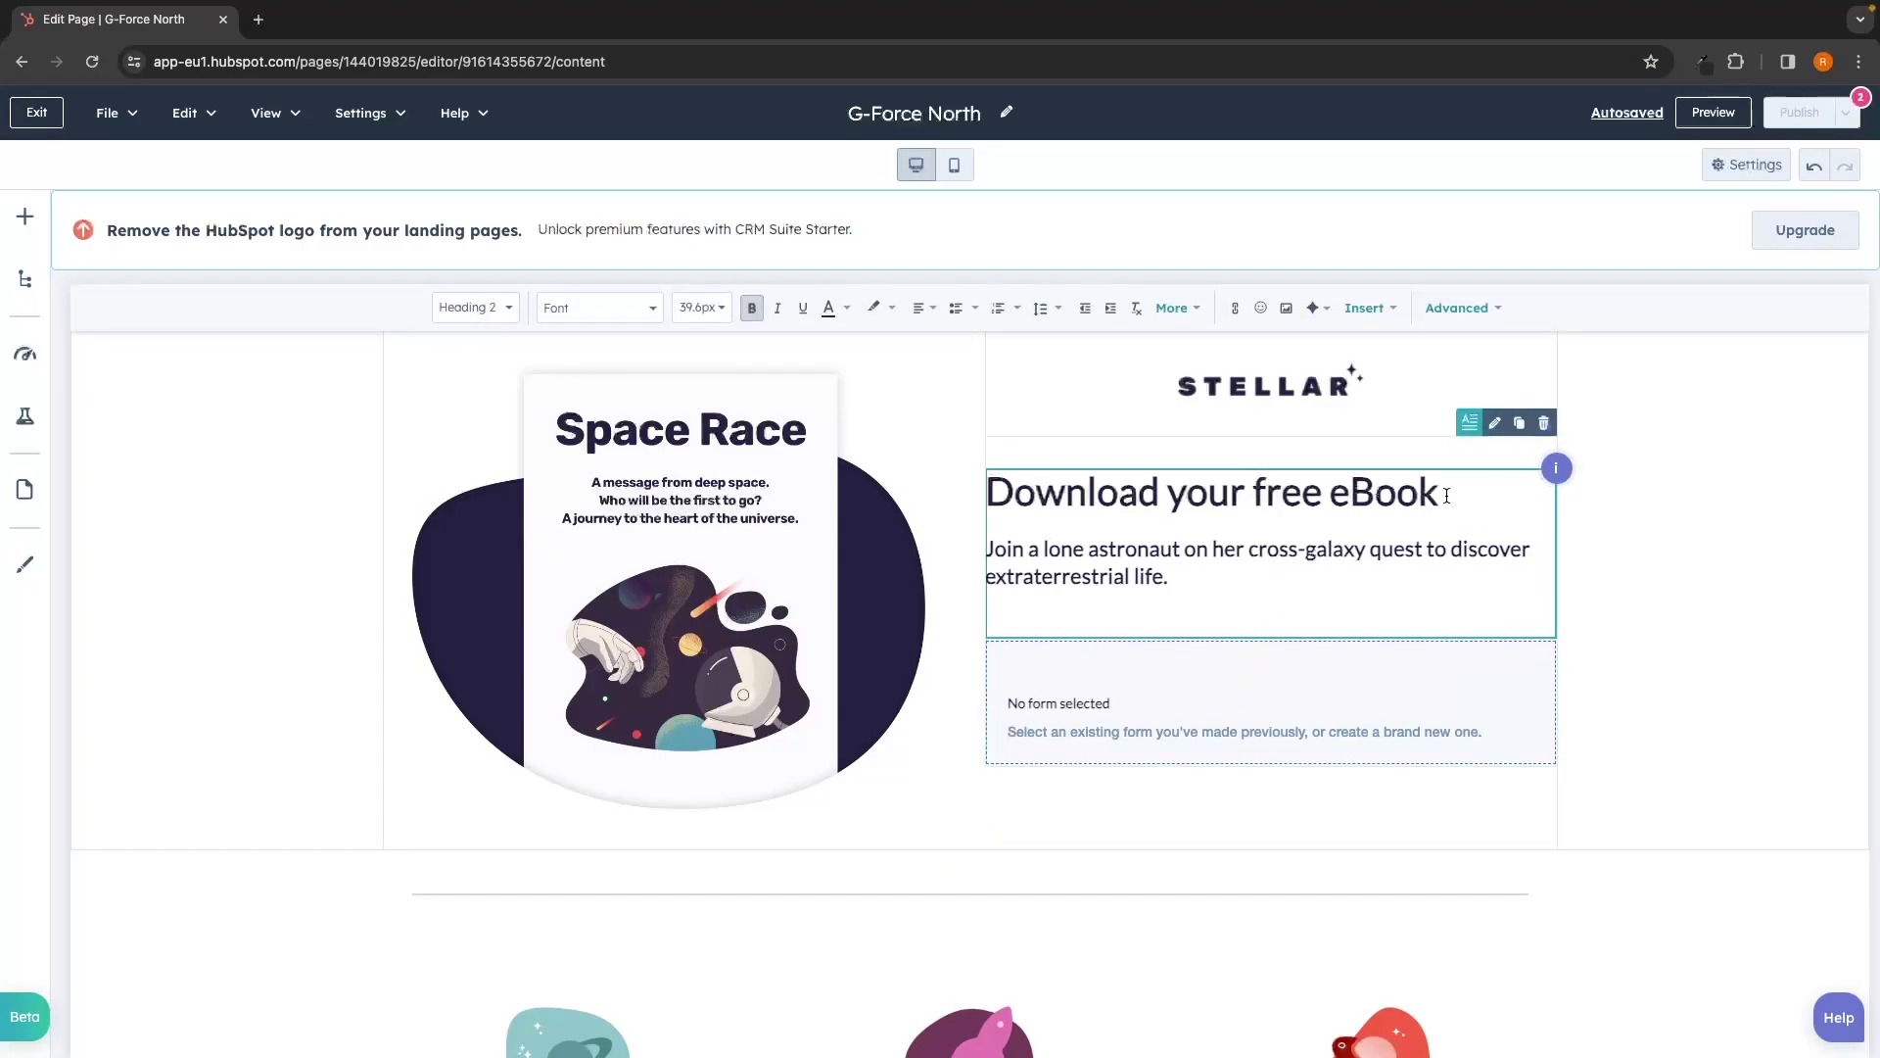
drag(1446, 494, 984, 497)
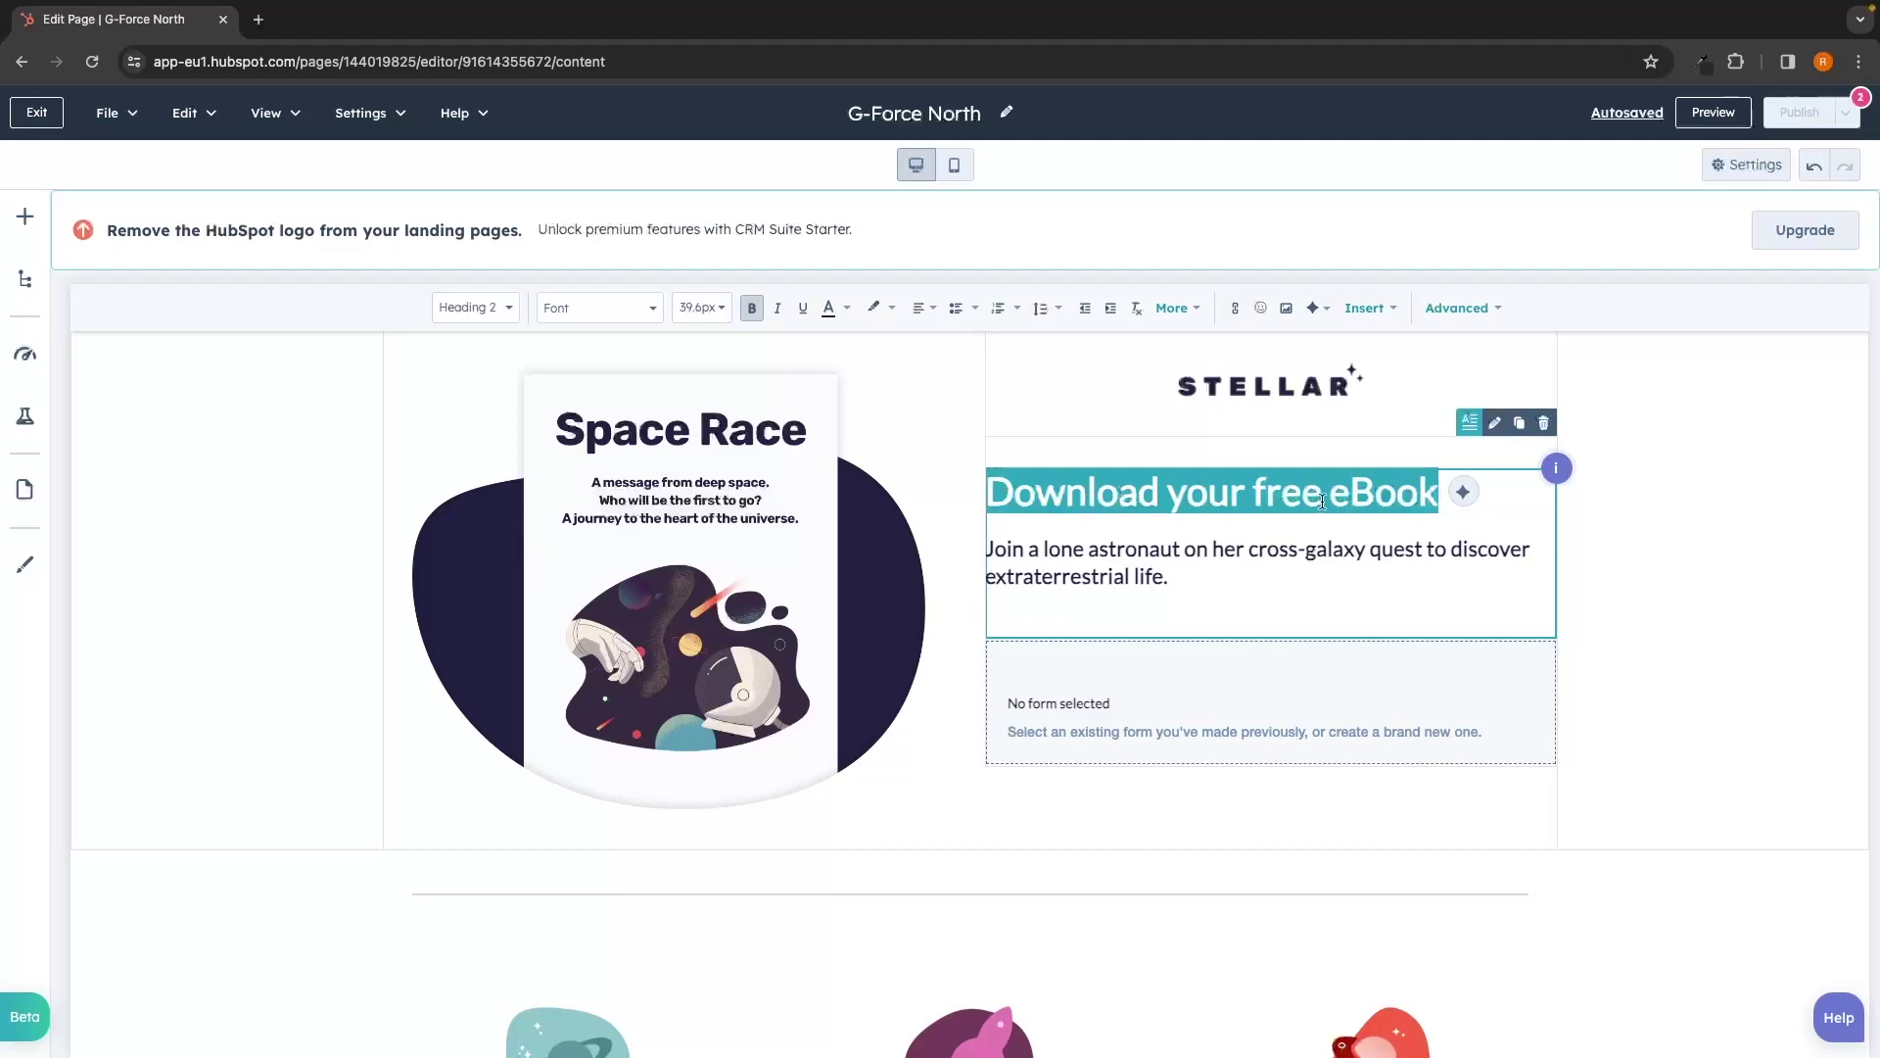
click(1176, 594)
drag(1172, 577, 982, 548)
text(The best marketing tactics in the world!)
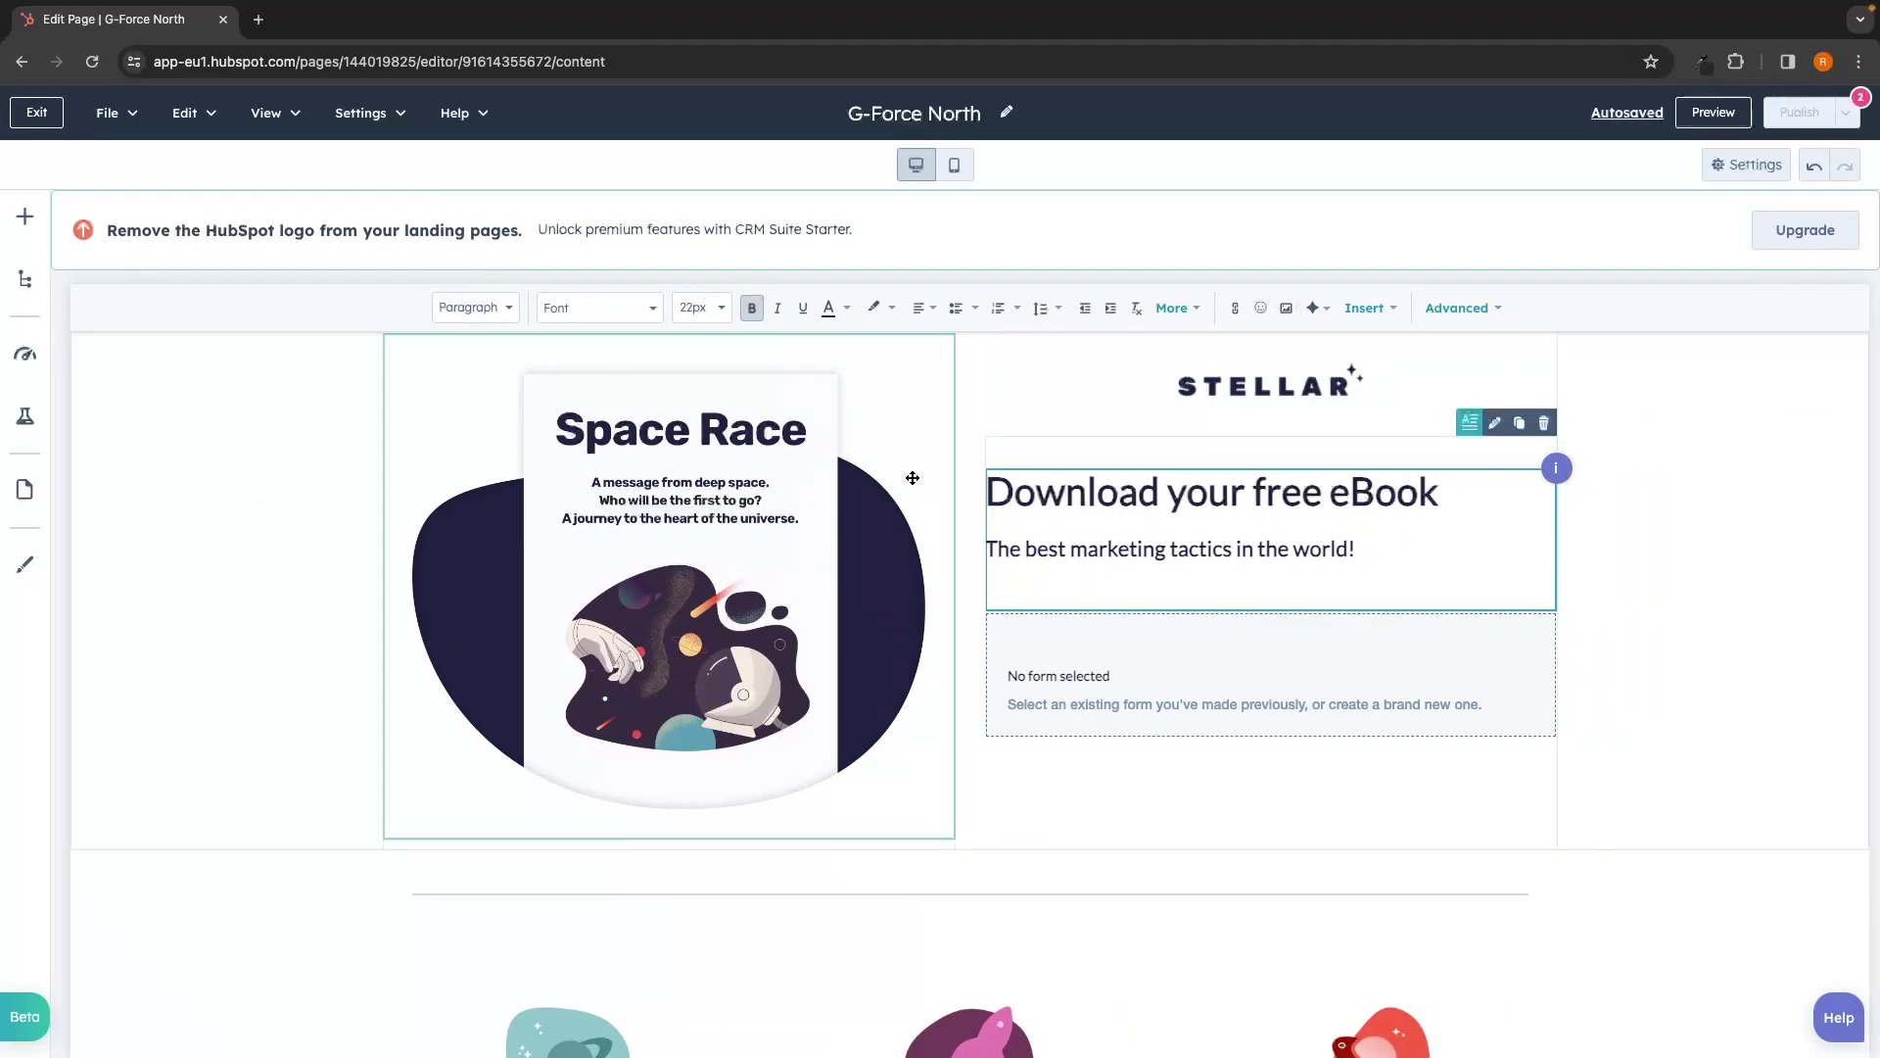
drag(1368, 543, 973, 539)
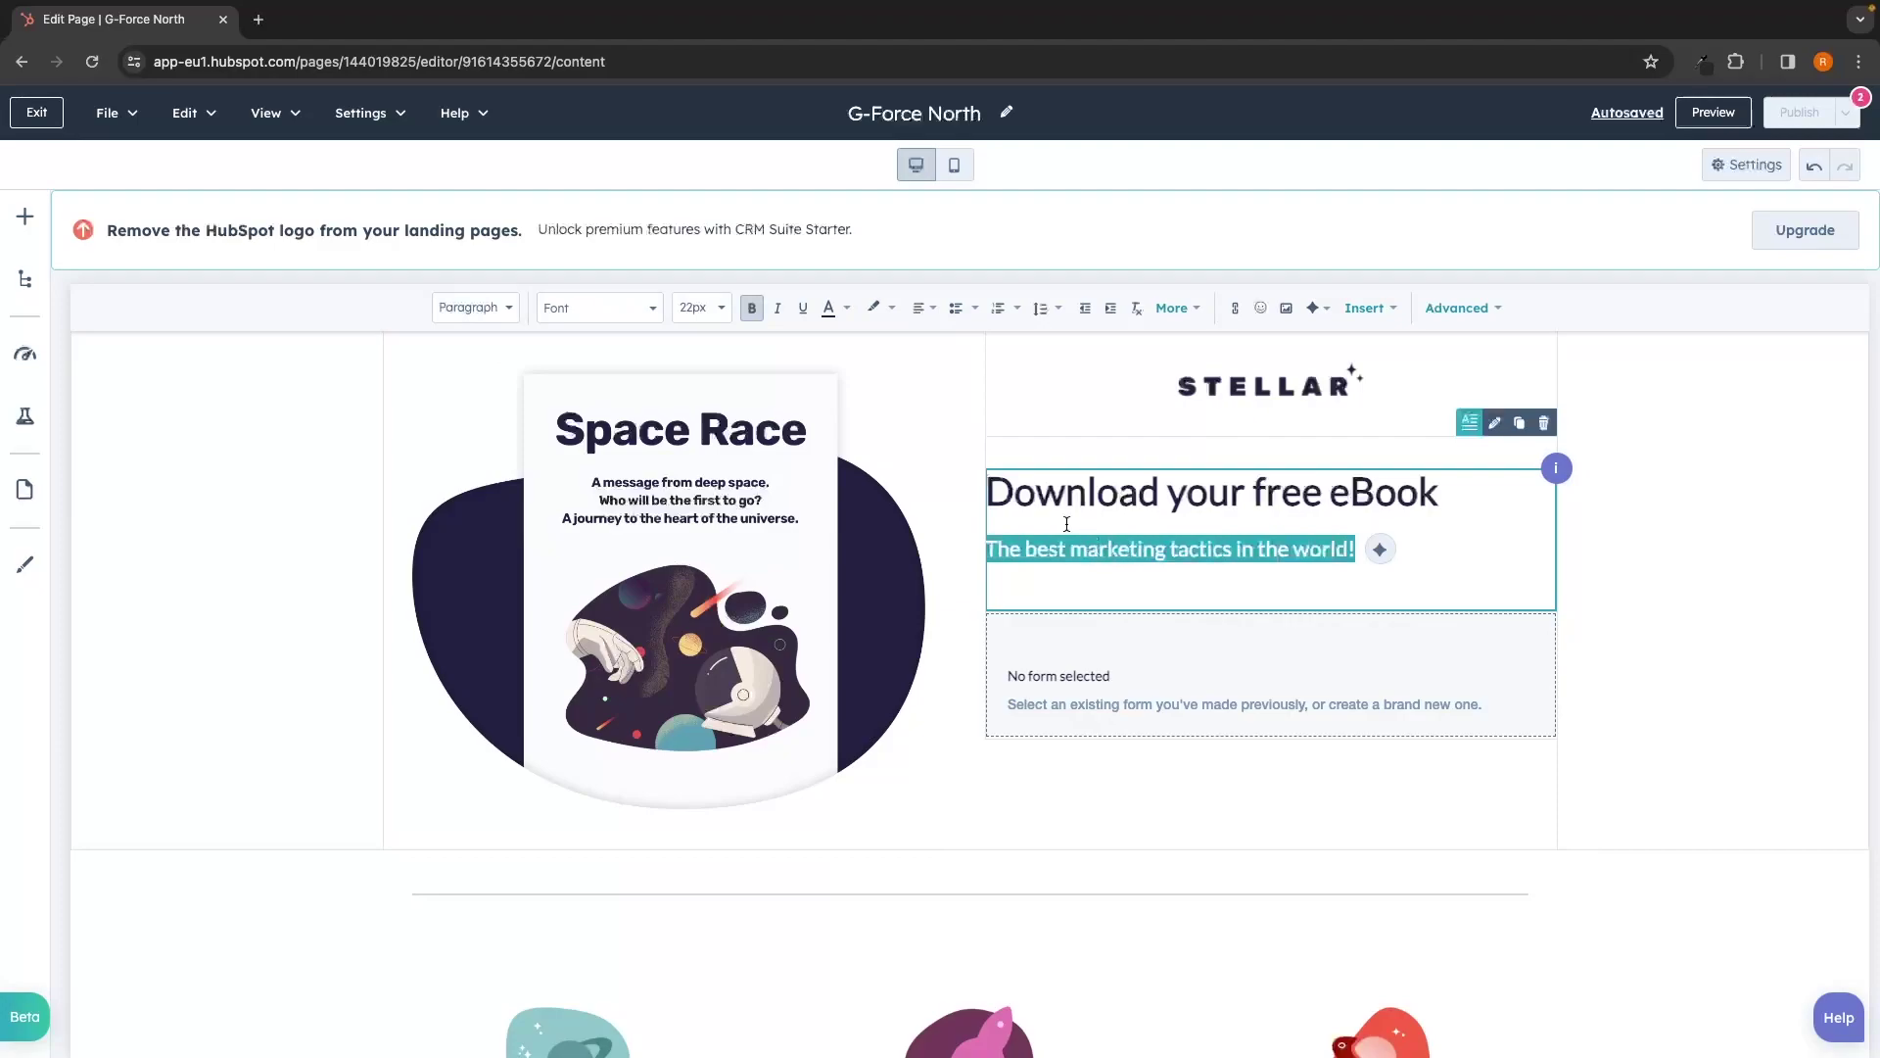
- Apply the Impact font to the 'The best marketing tactics in the world!' subtitle
click(613, 308)
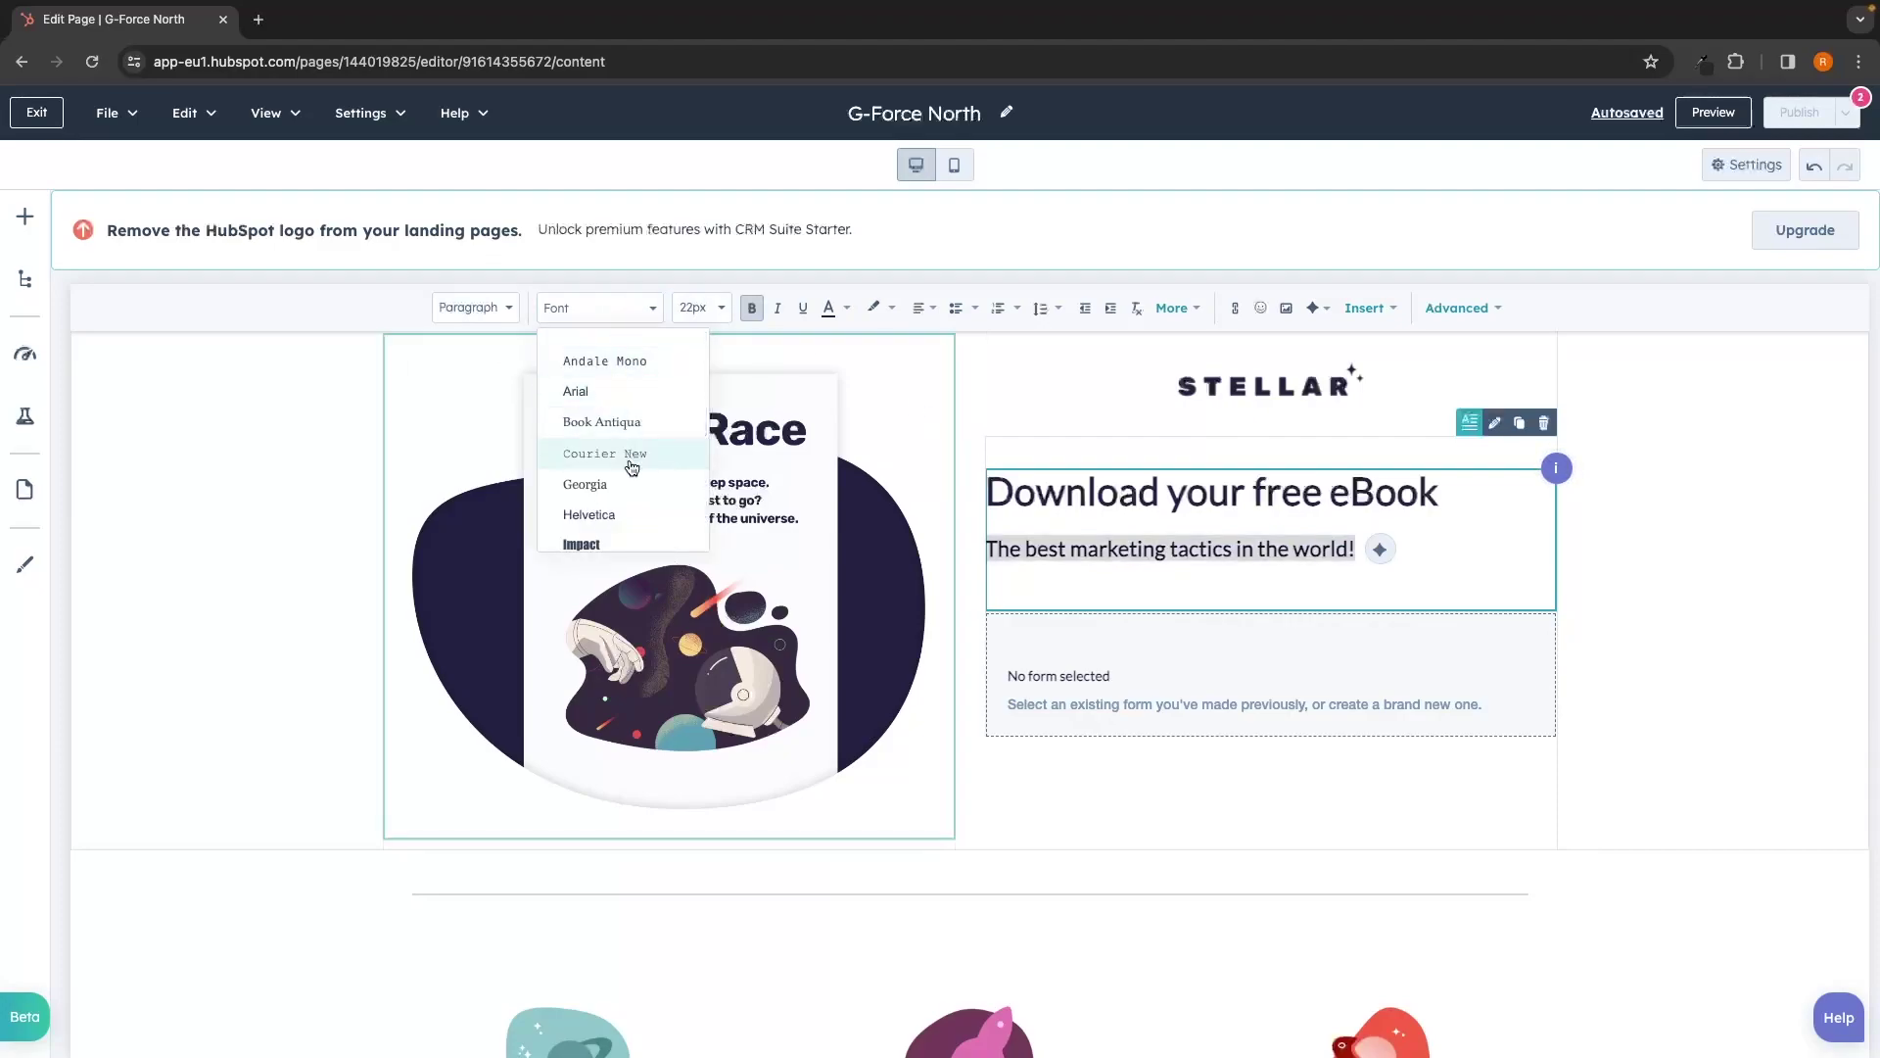
scroll(632, 468, down, 1)
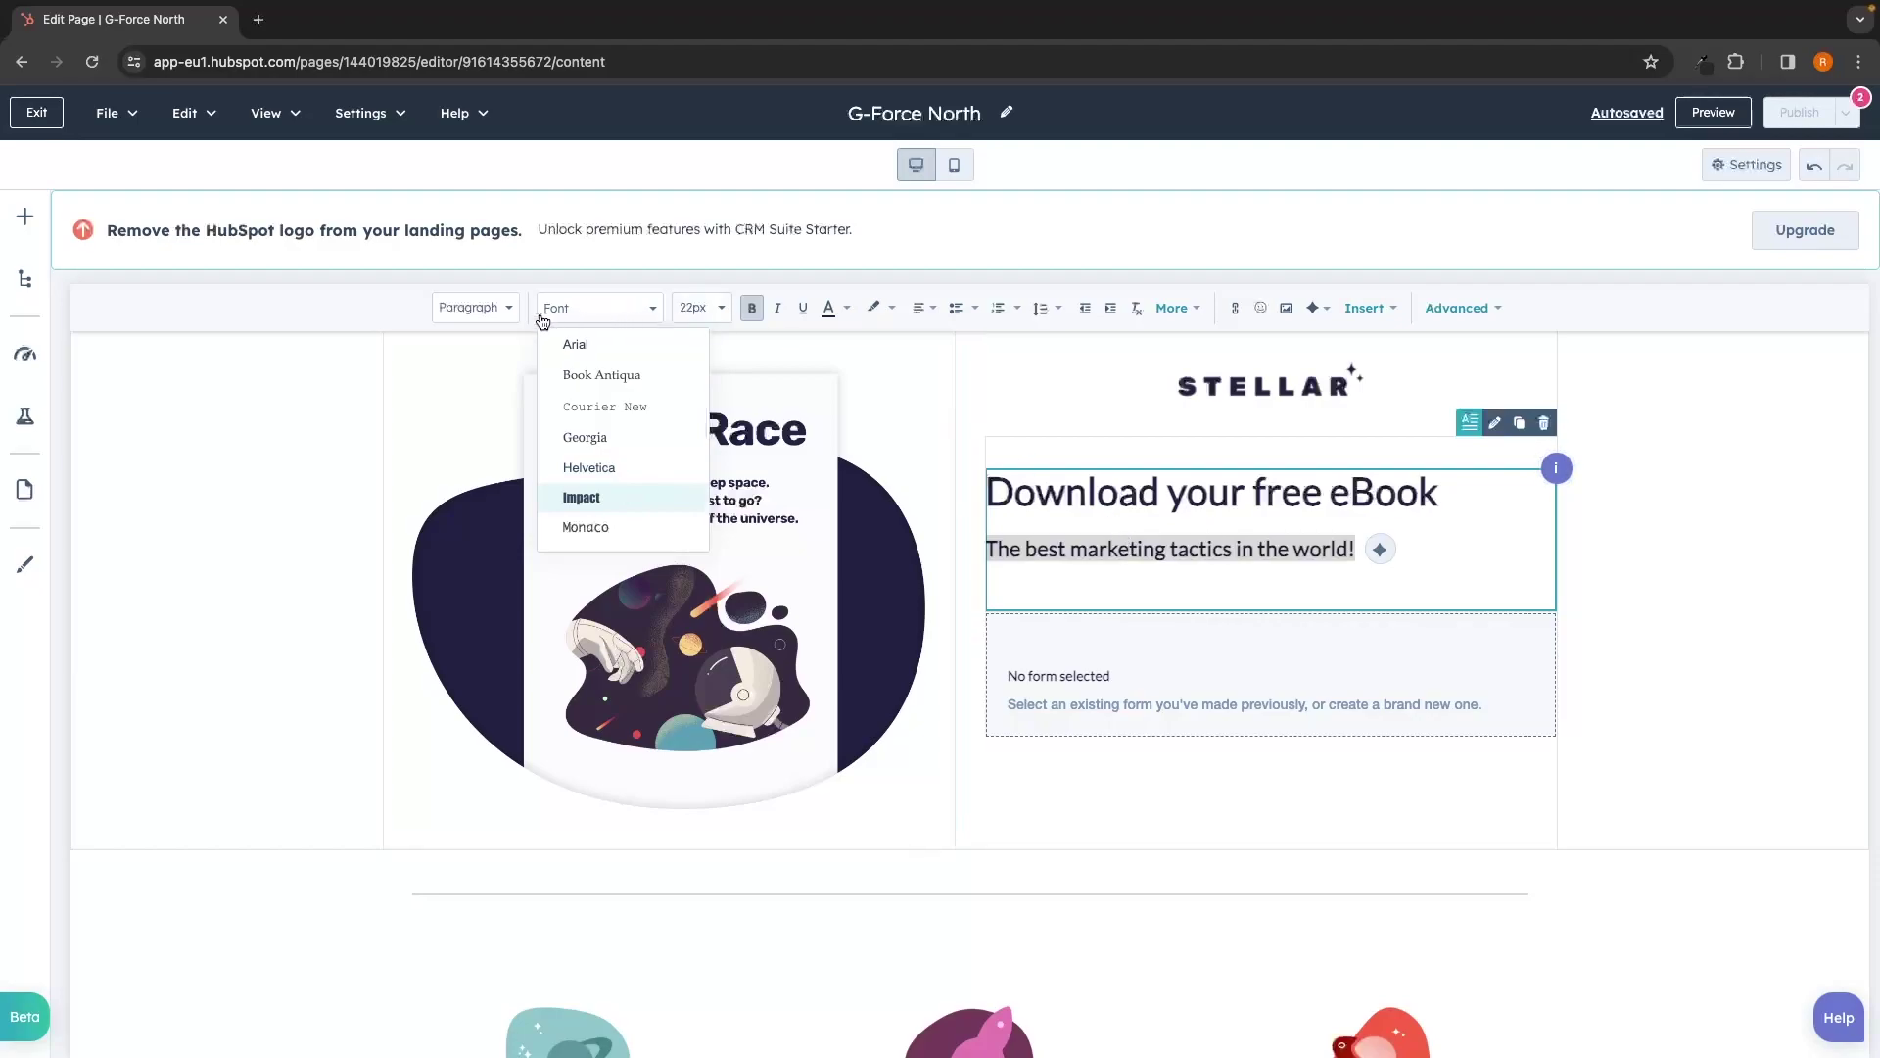
click(583, 500)
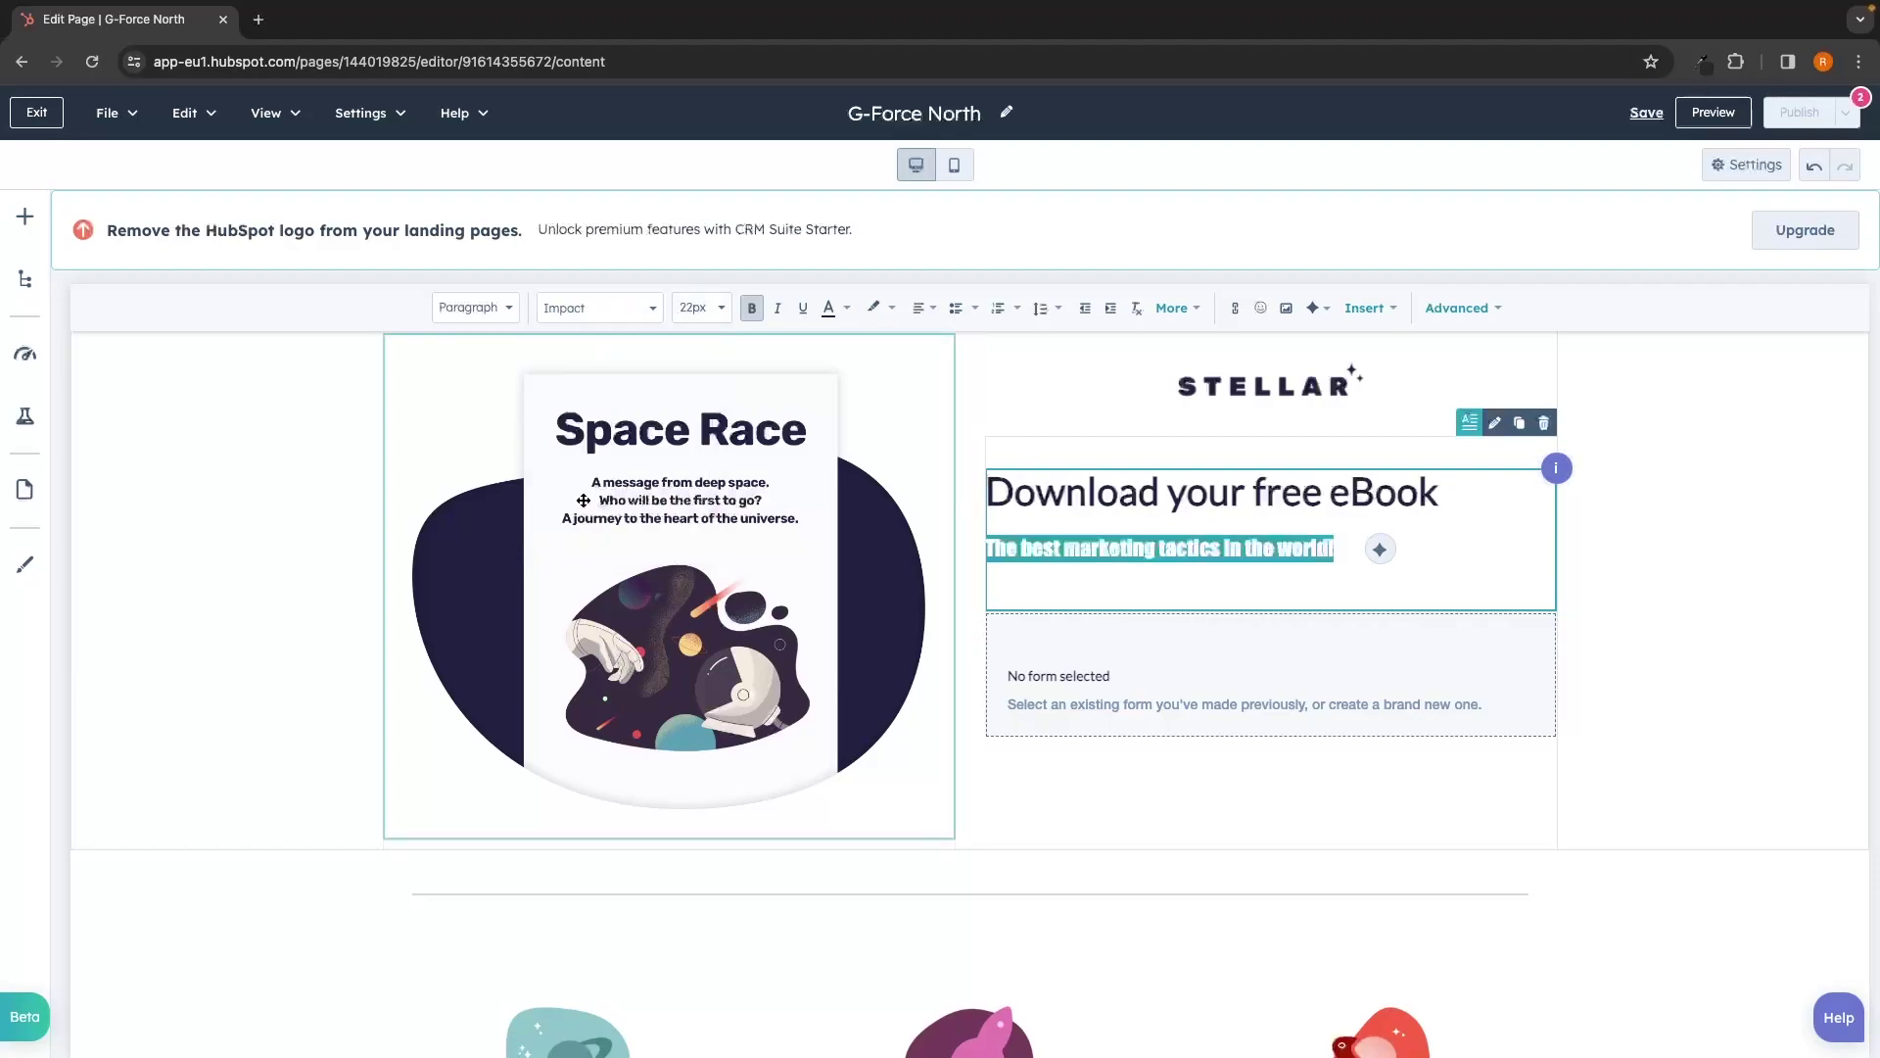
click(1209, 577)
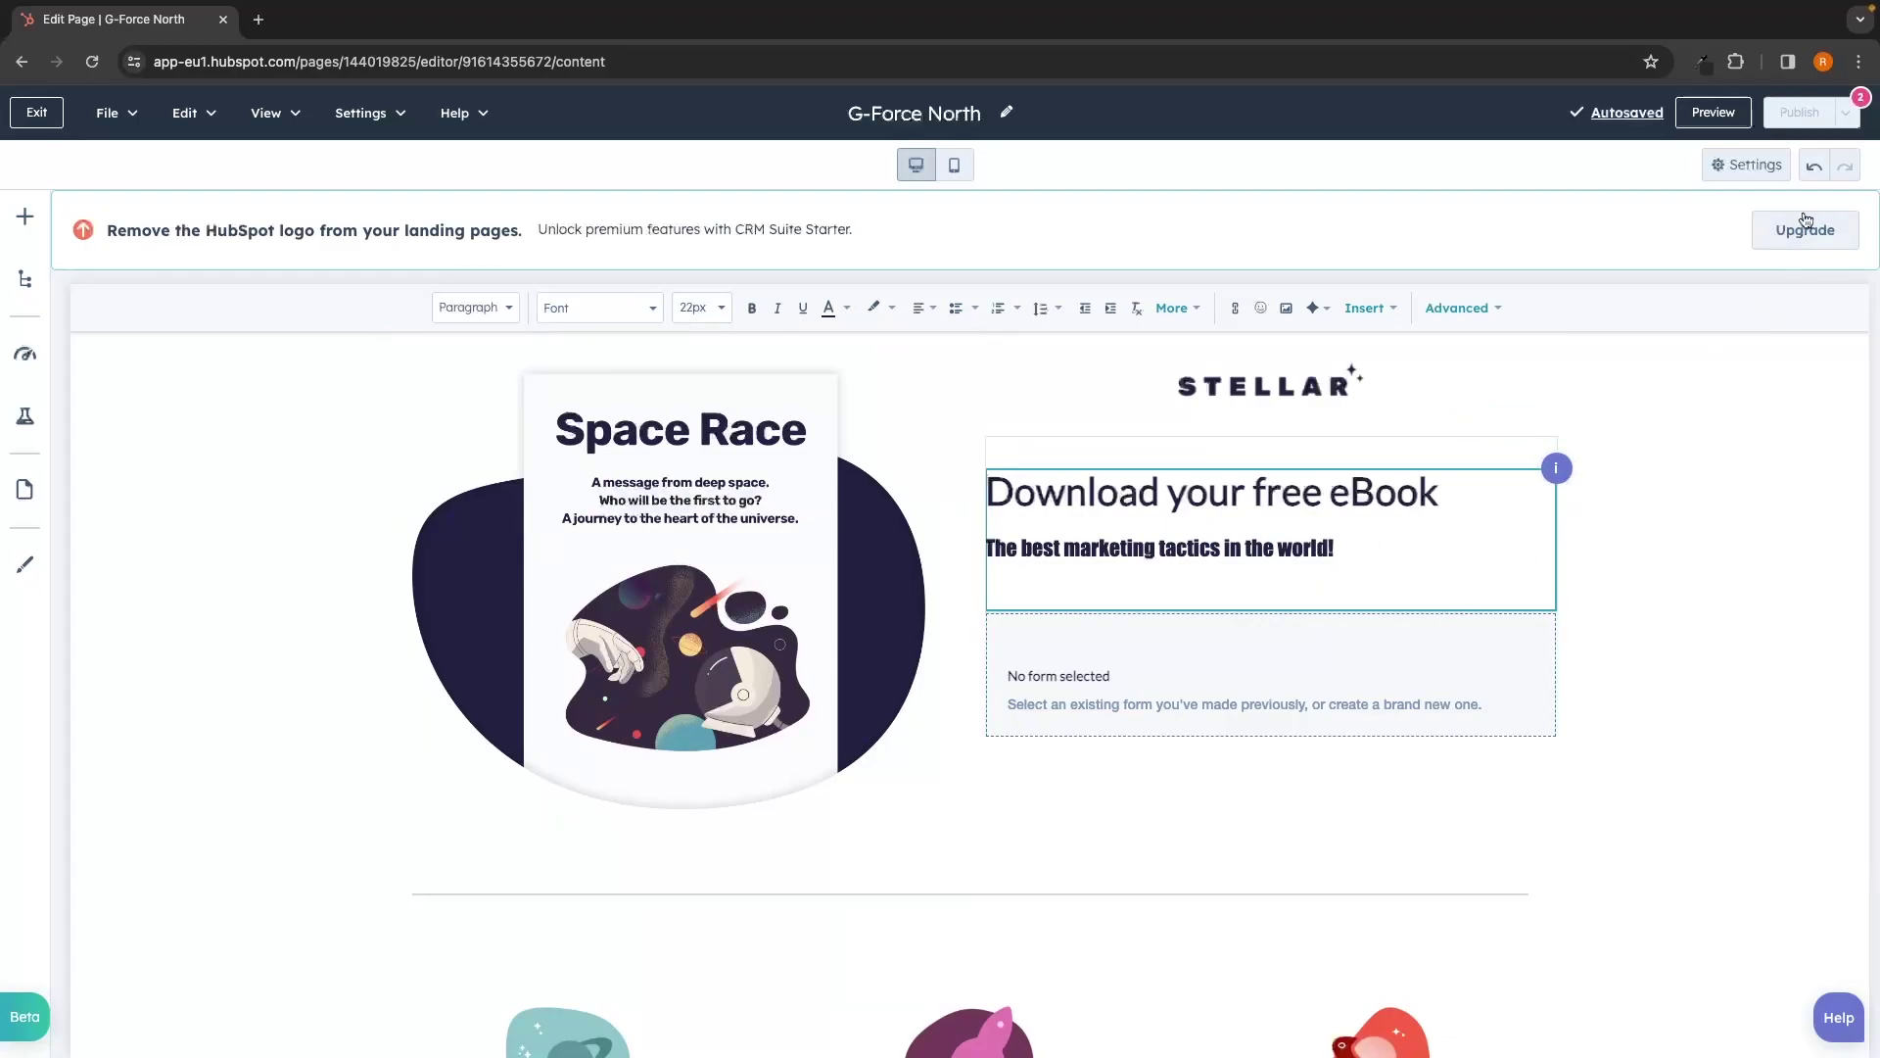
- Undo the Impact font, try red text, and leave the subtitle in plain black
click(1820, 163)
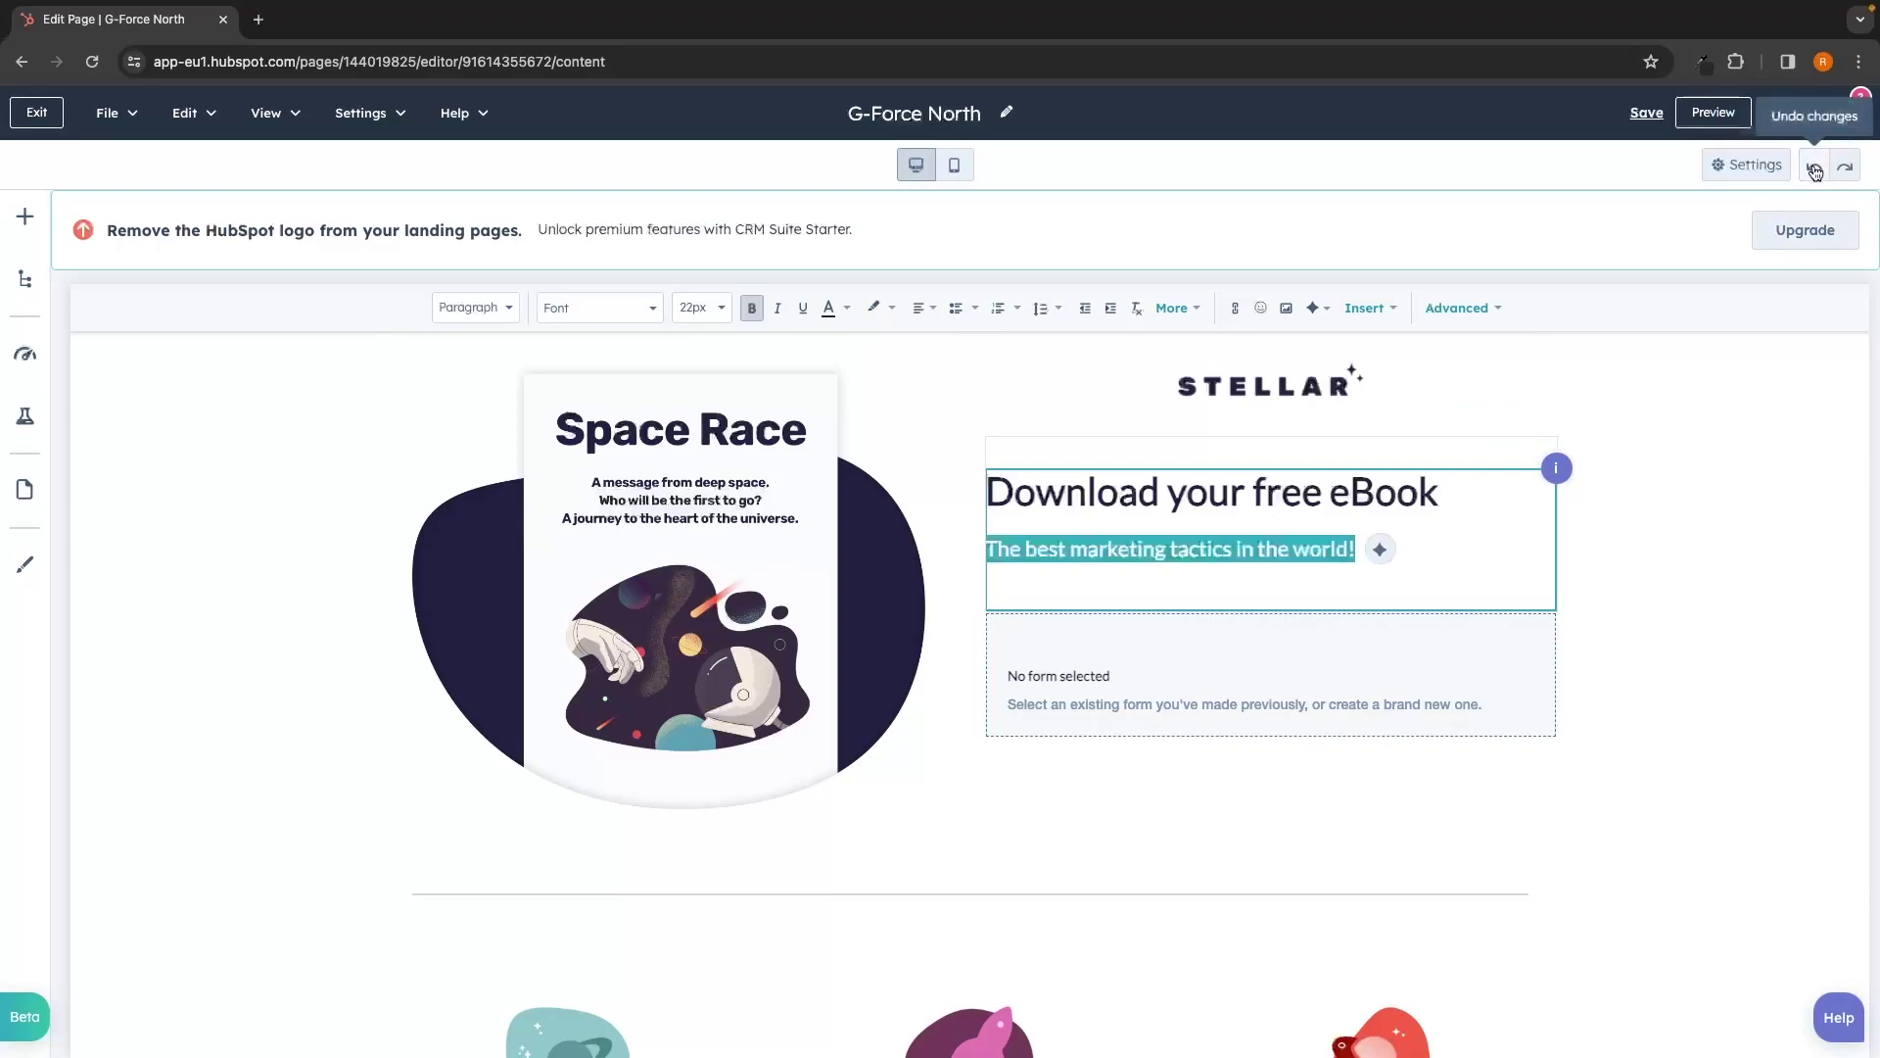
click(849, 313)
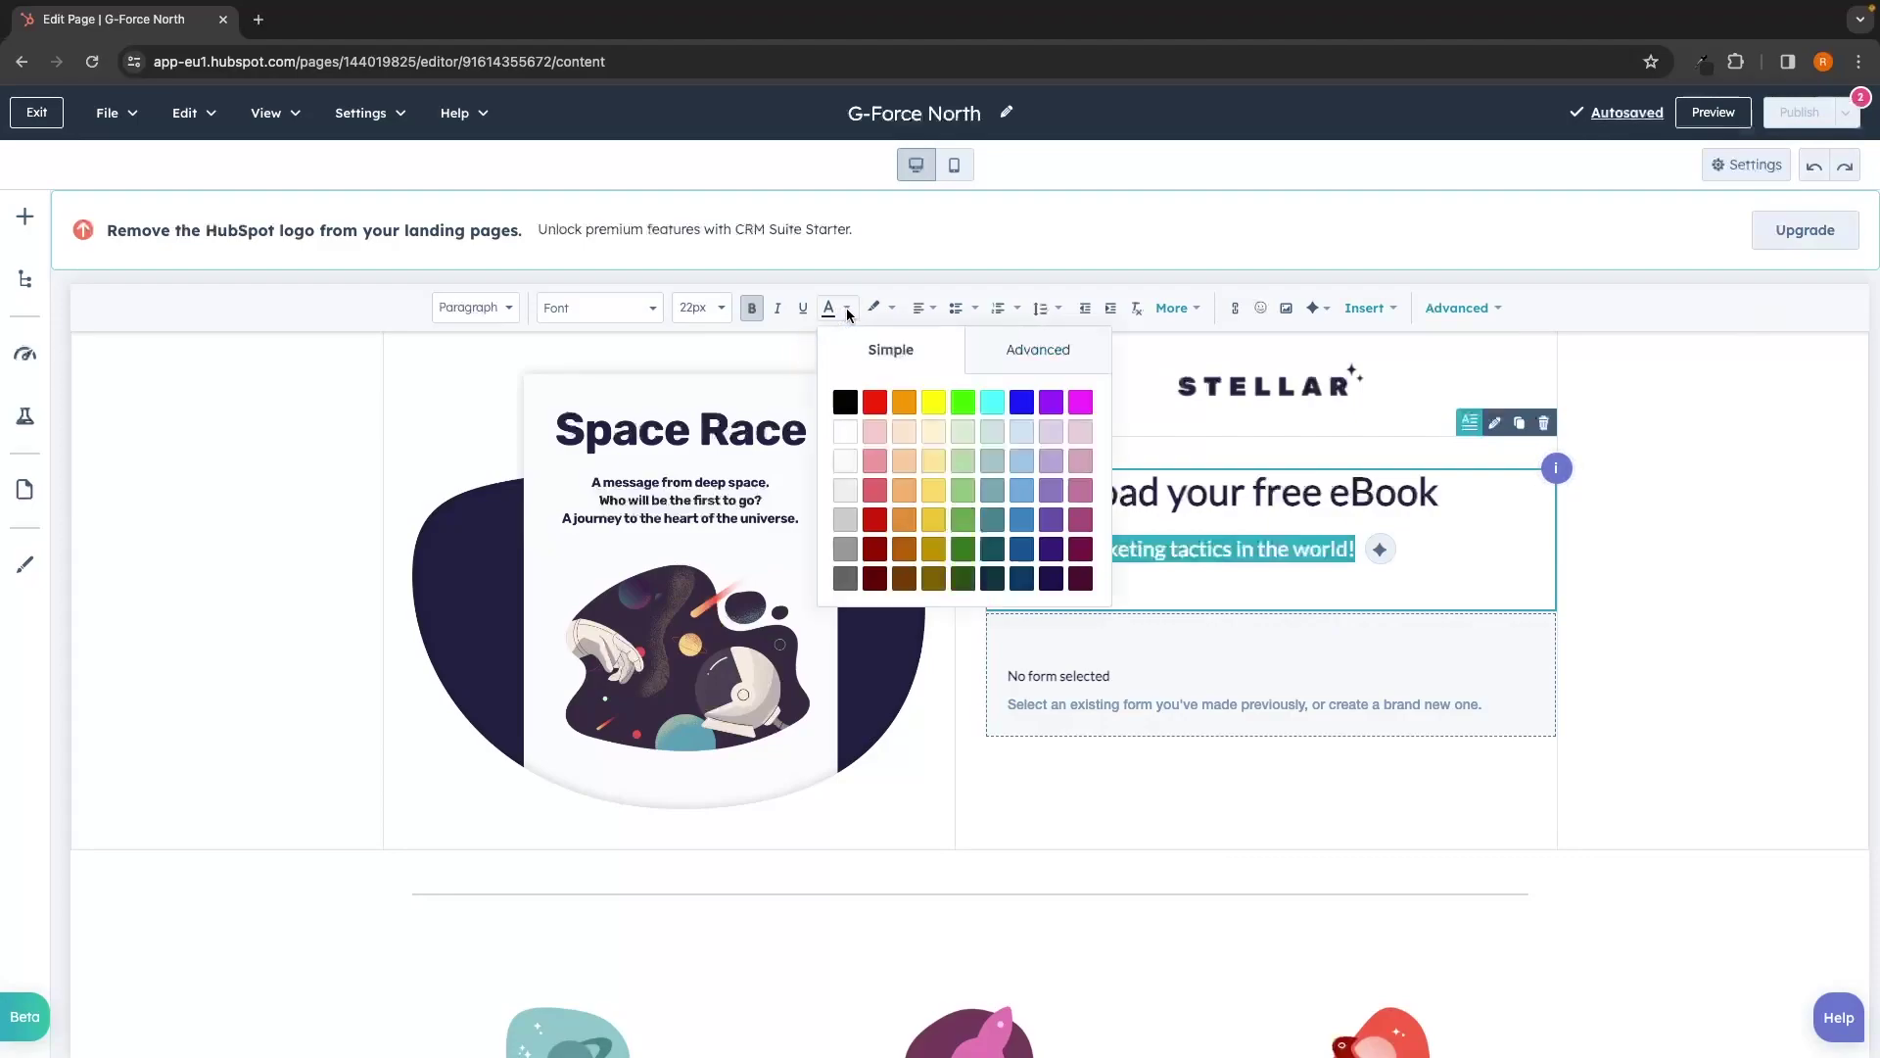
click(876, 401)
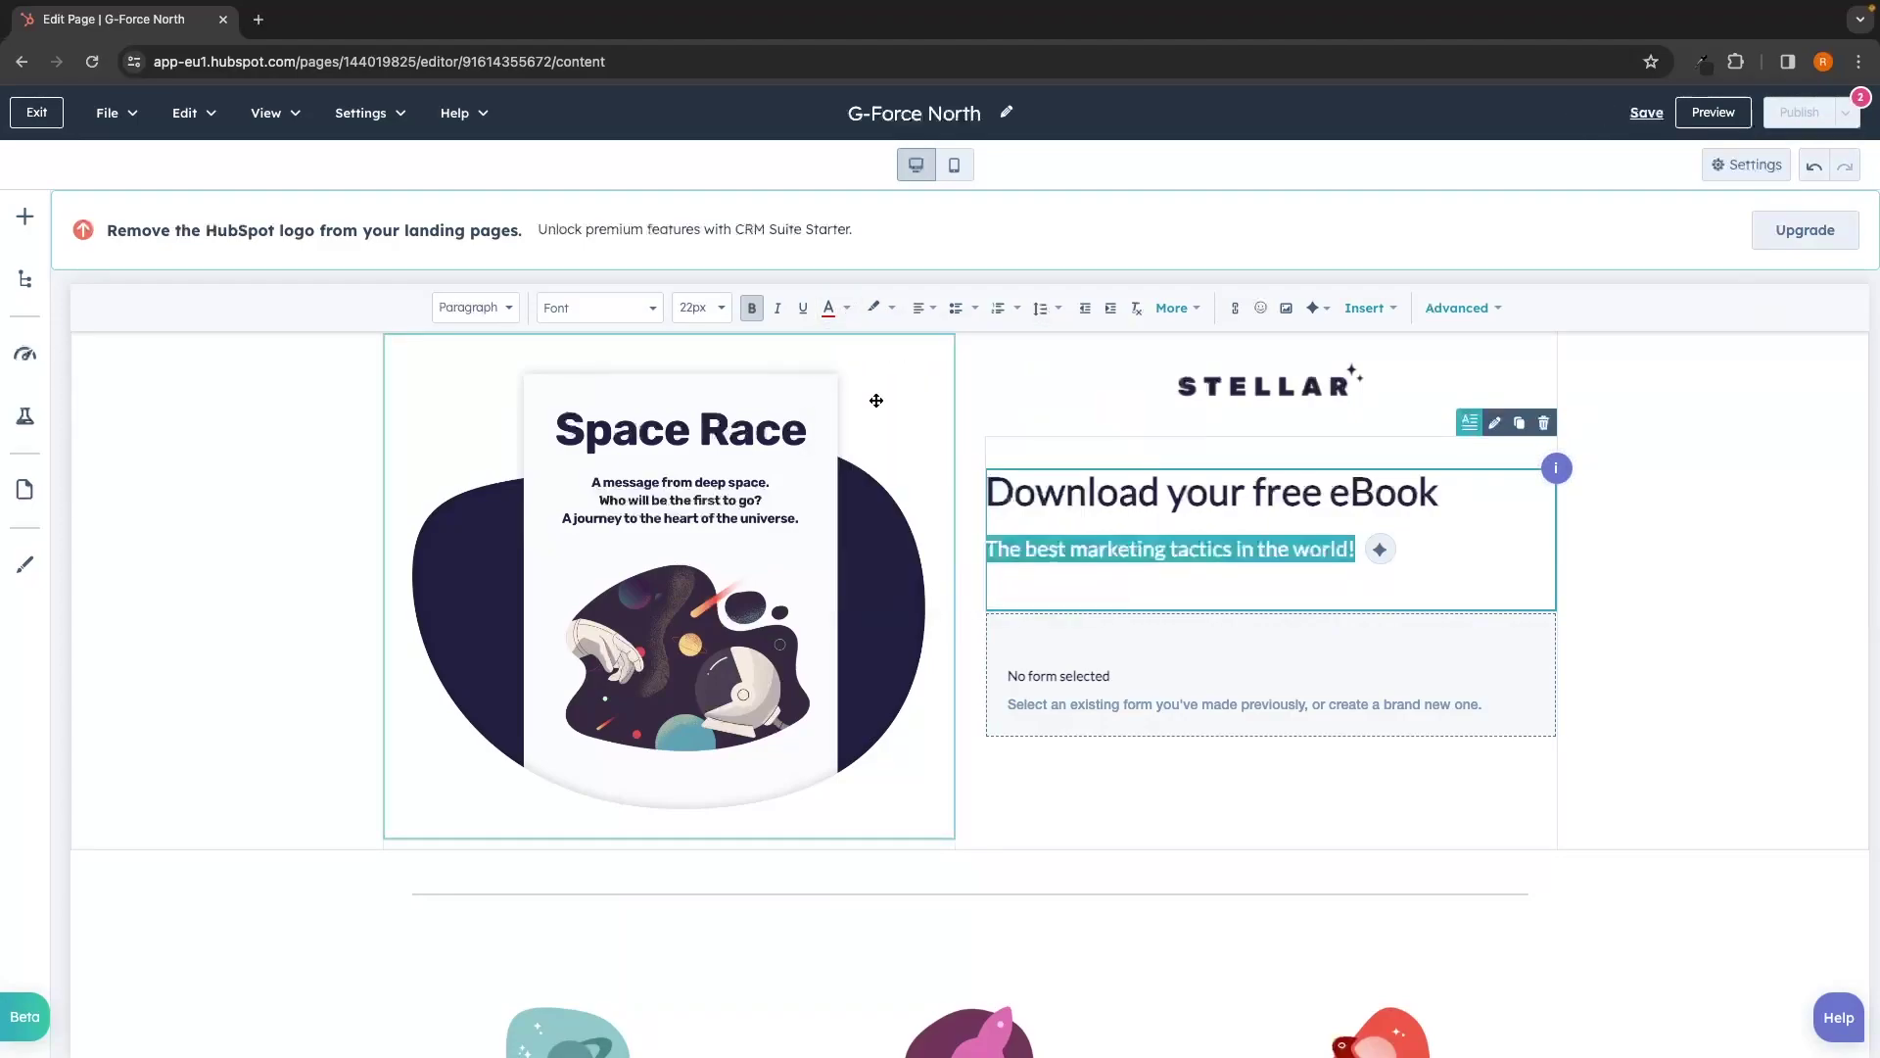
click(1406, 584)
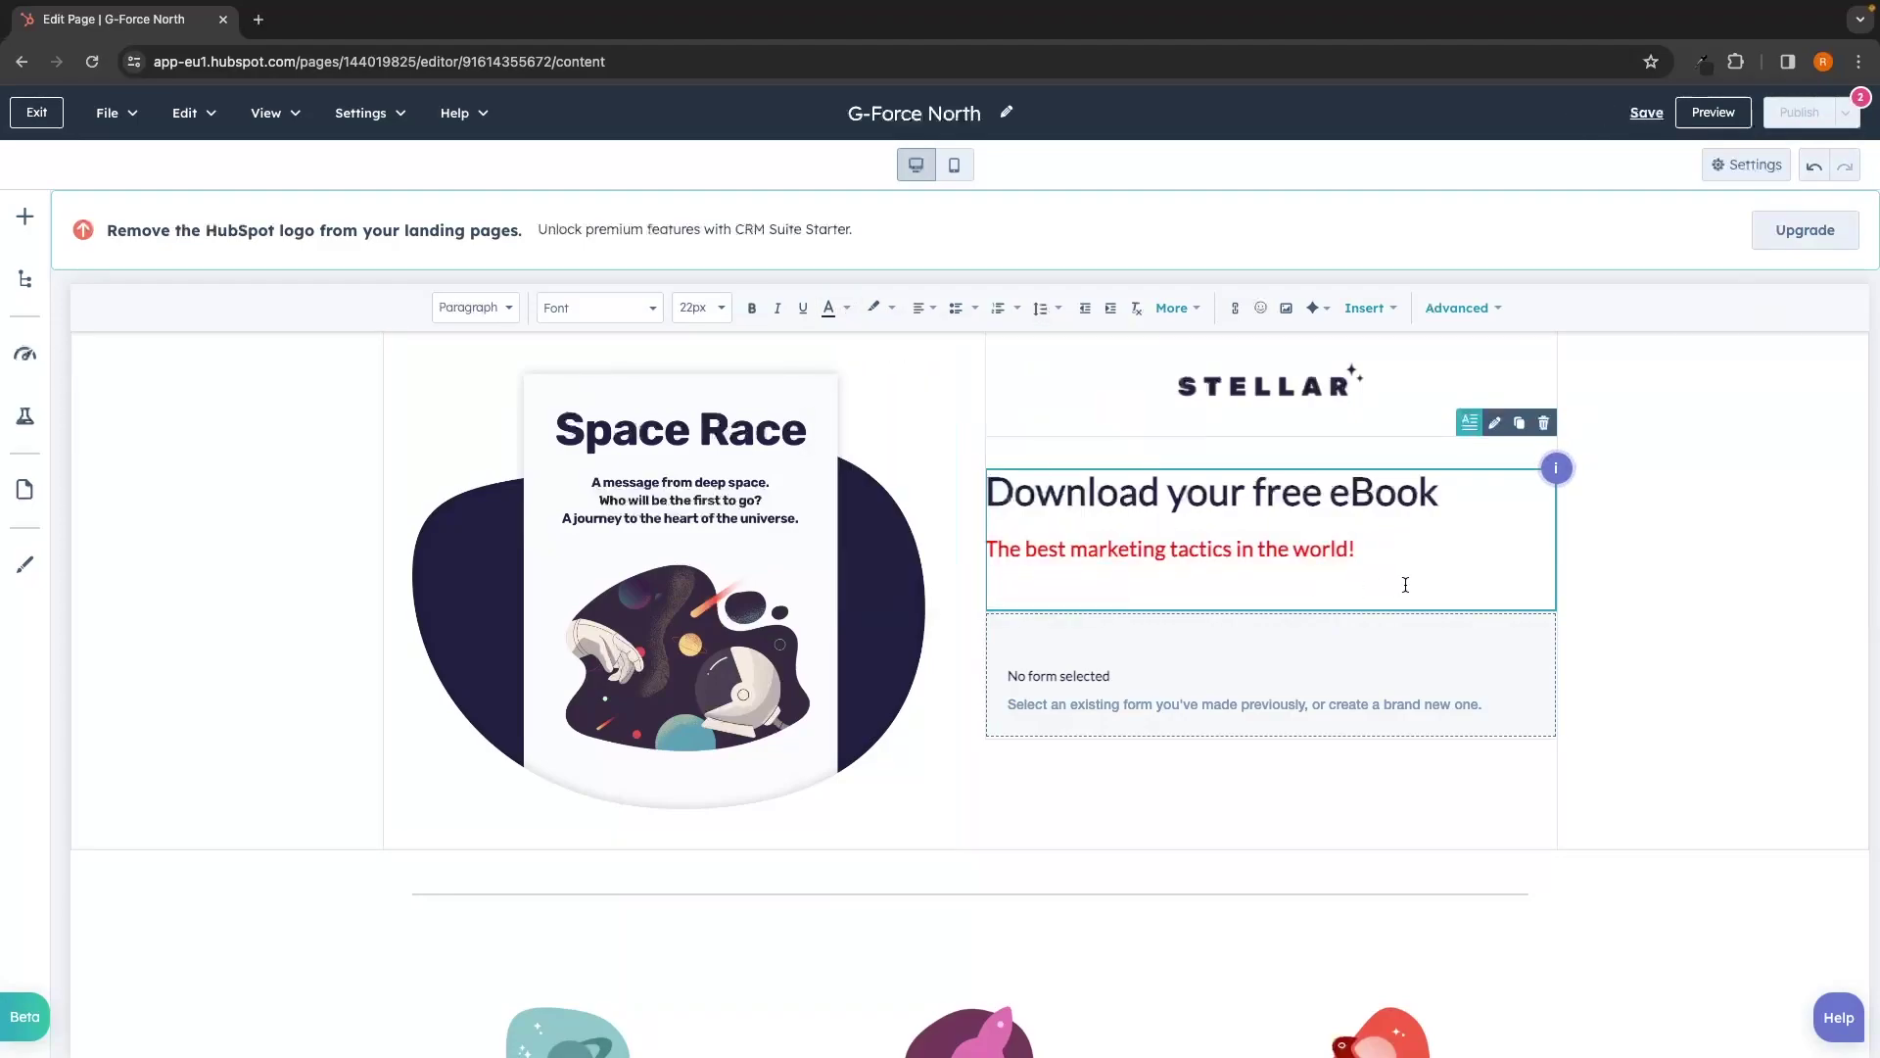
triple_click(1262, 597)
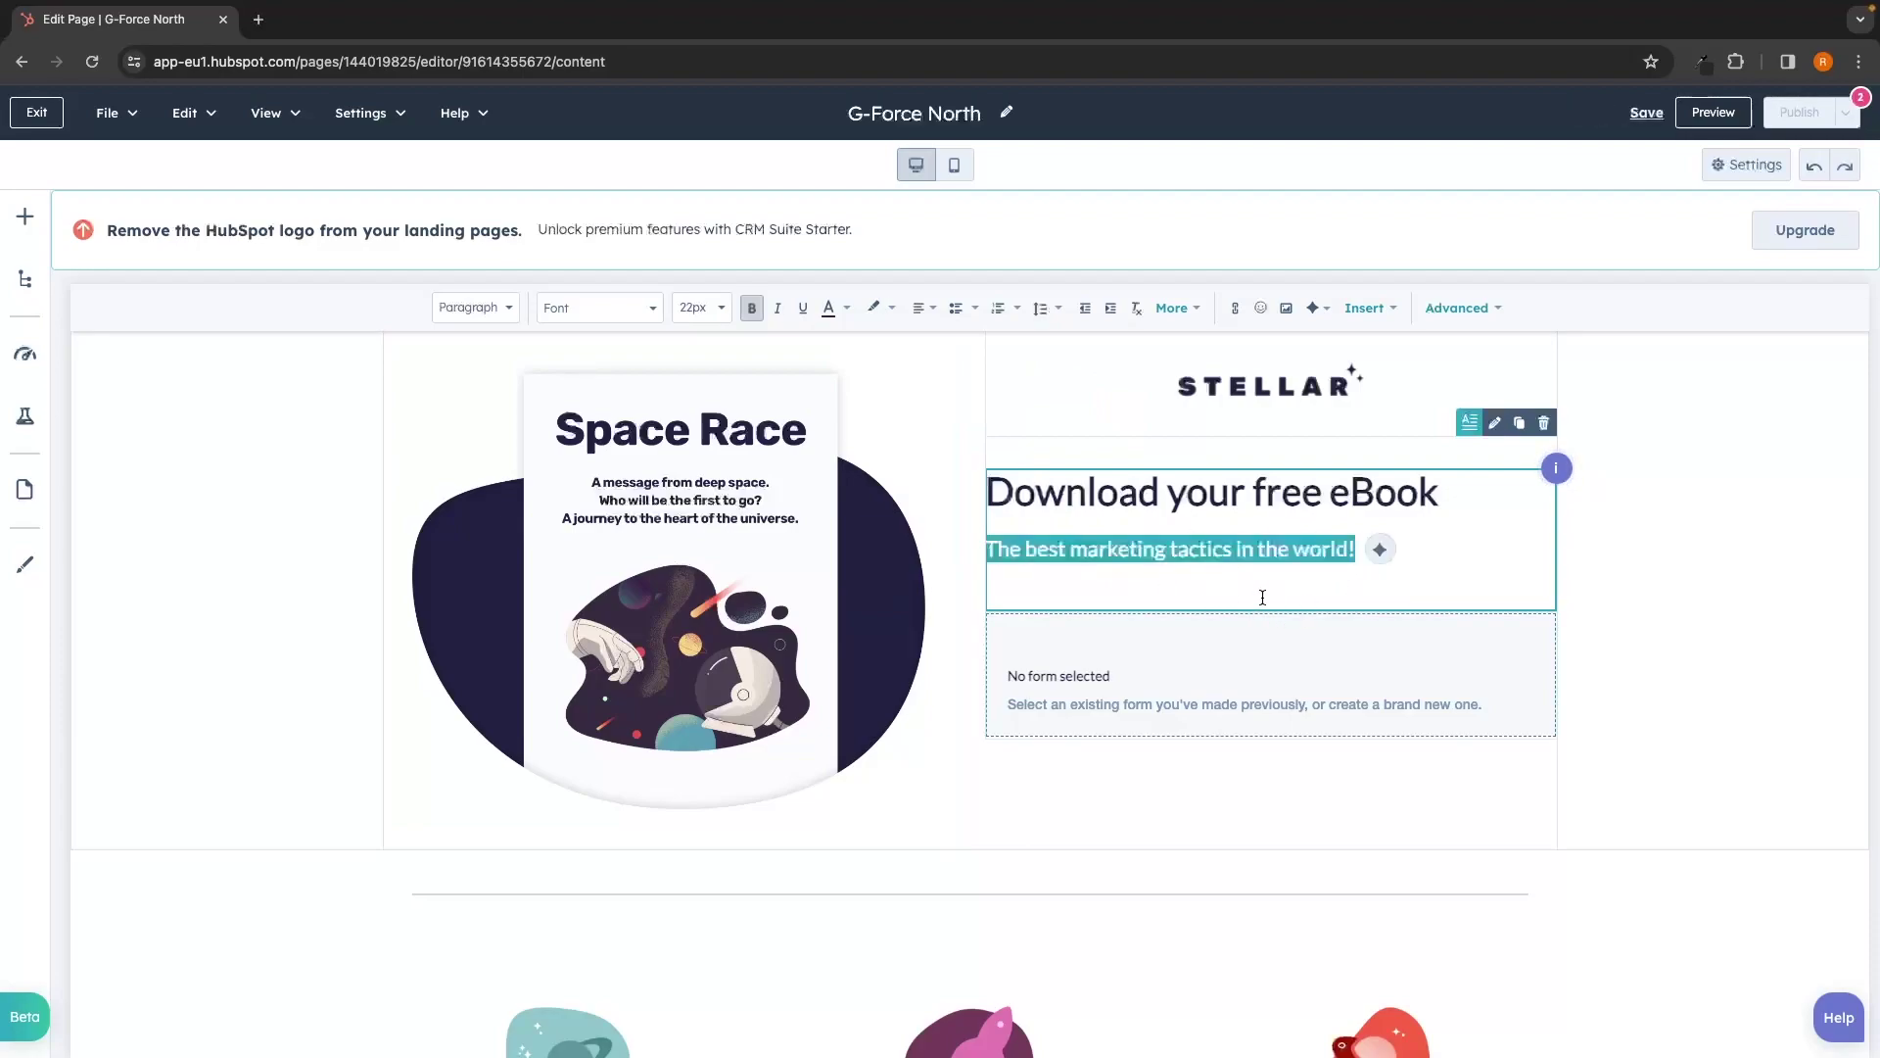
click(1426, 596)
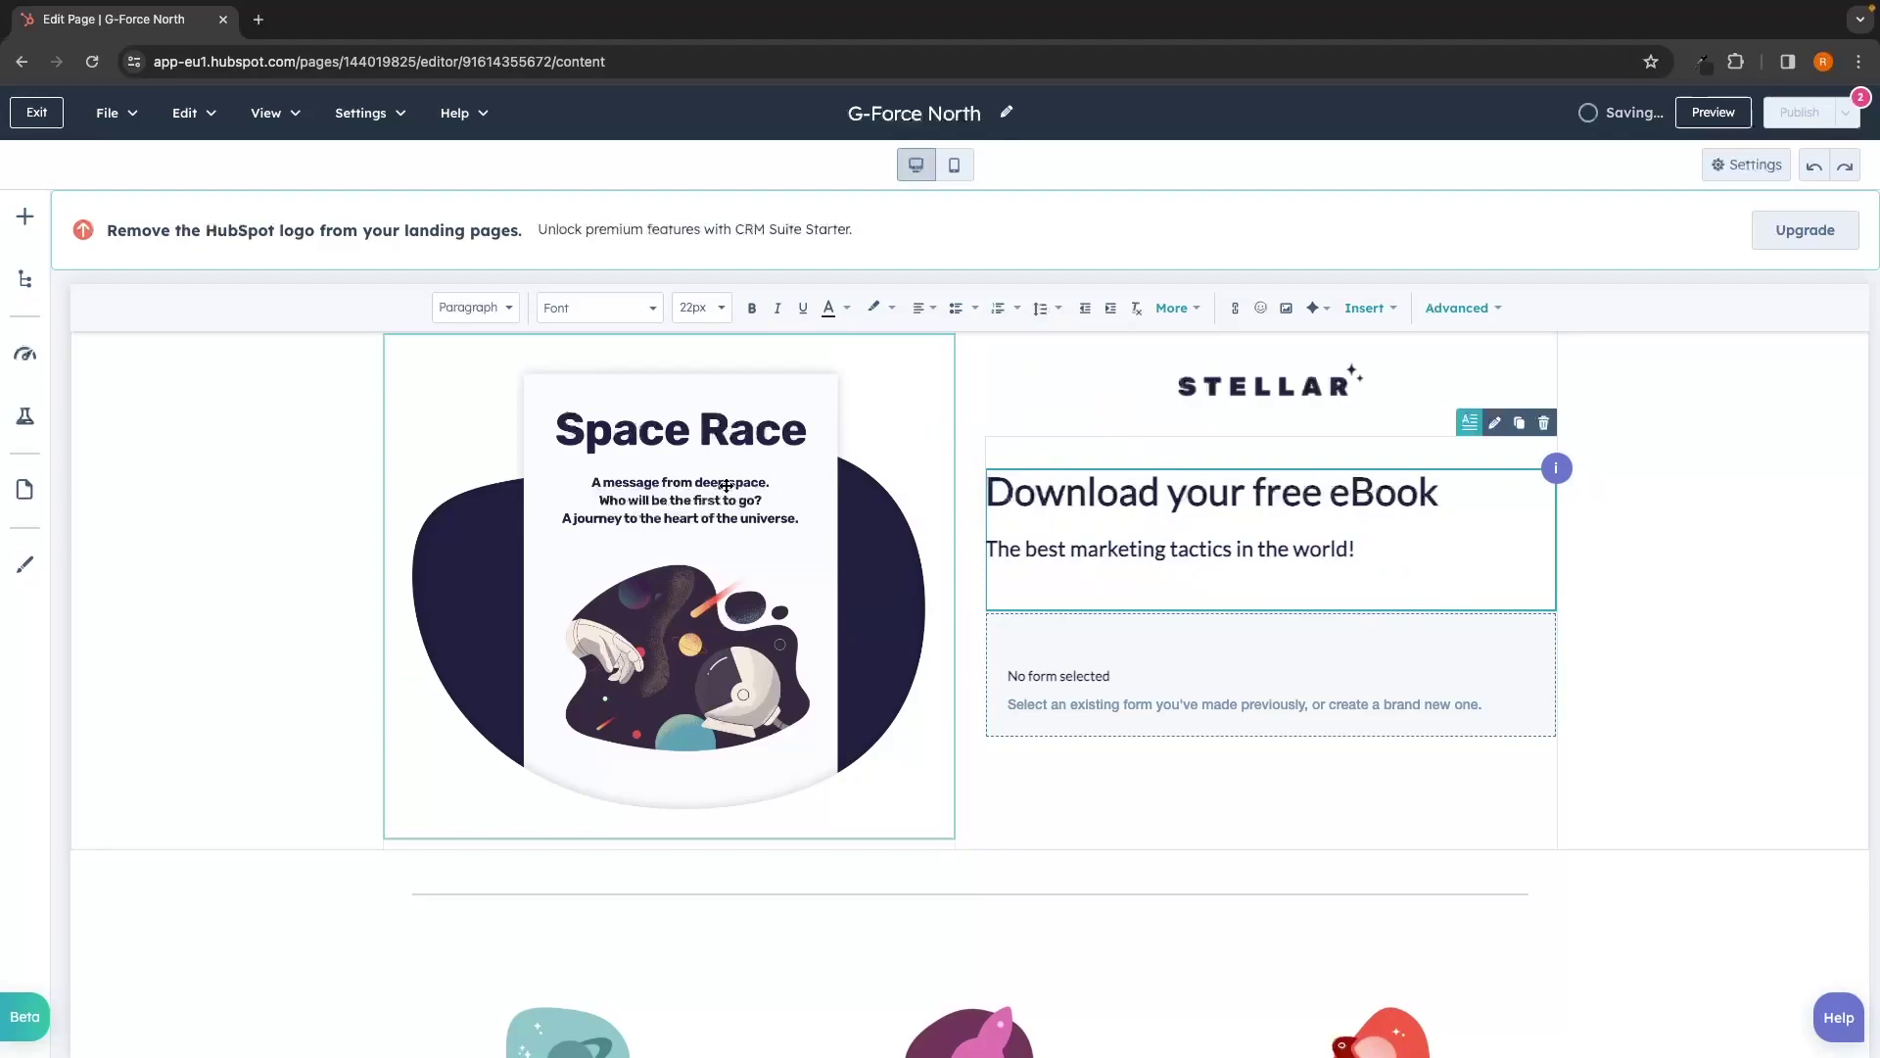
- Replace the astronaut Space Race cover with the uploaded Marketing Strategy book mockup
click(749, 554)
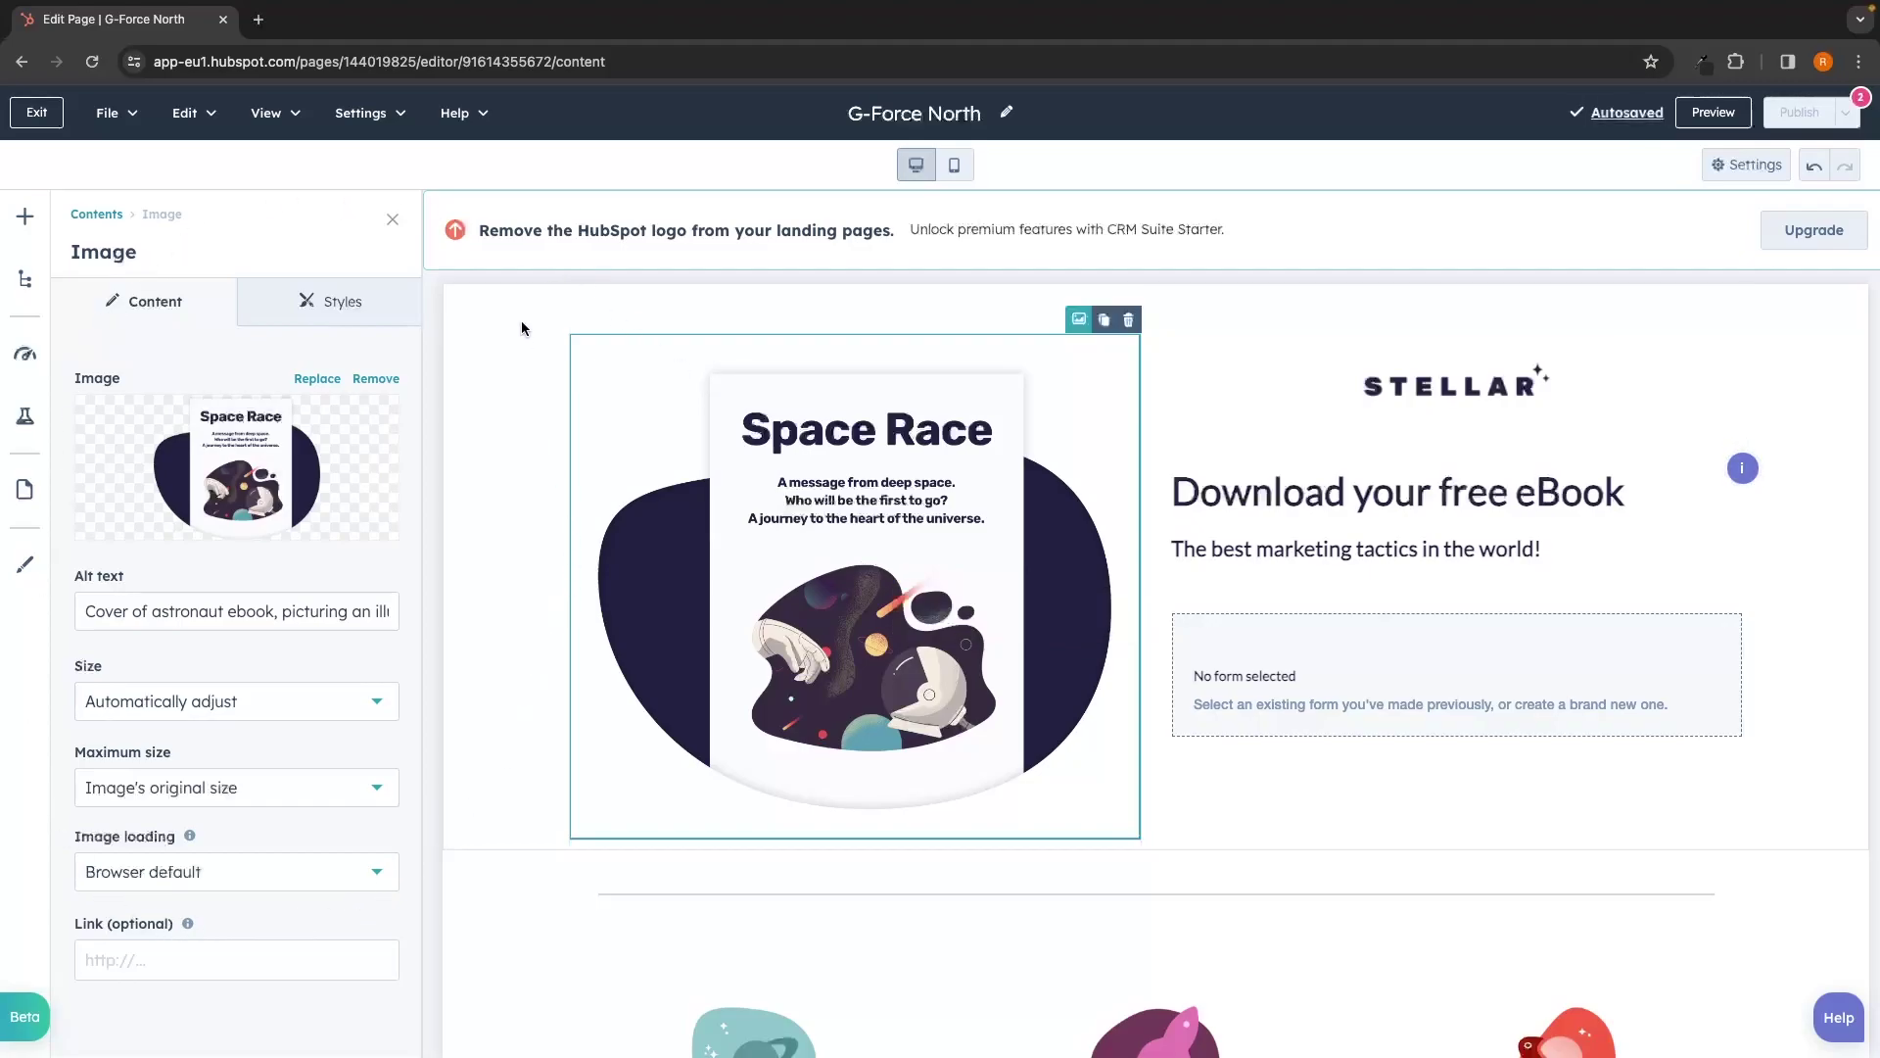
mouse_move(240, 411)
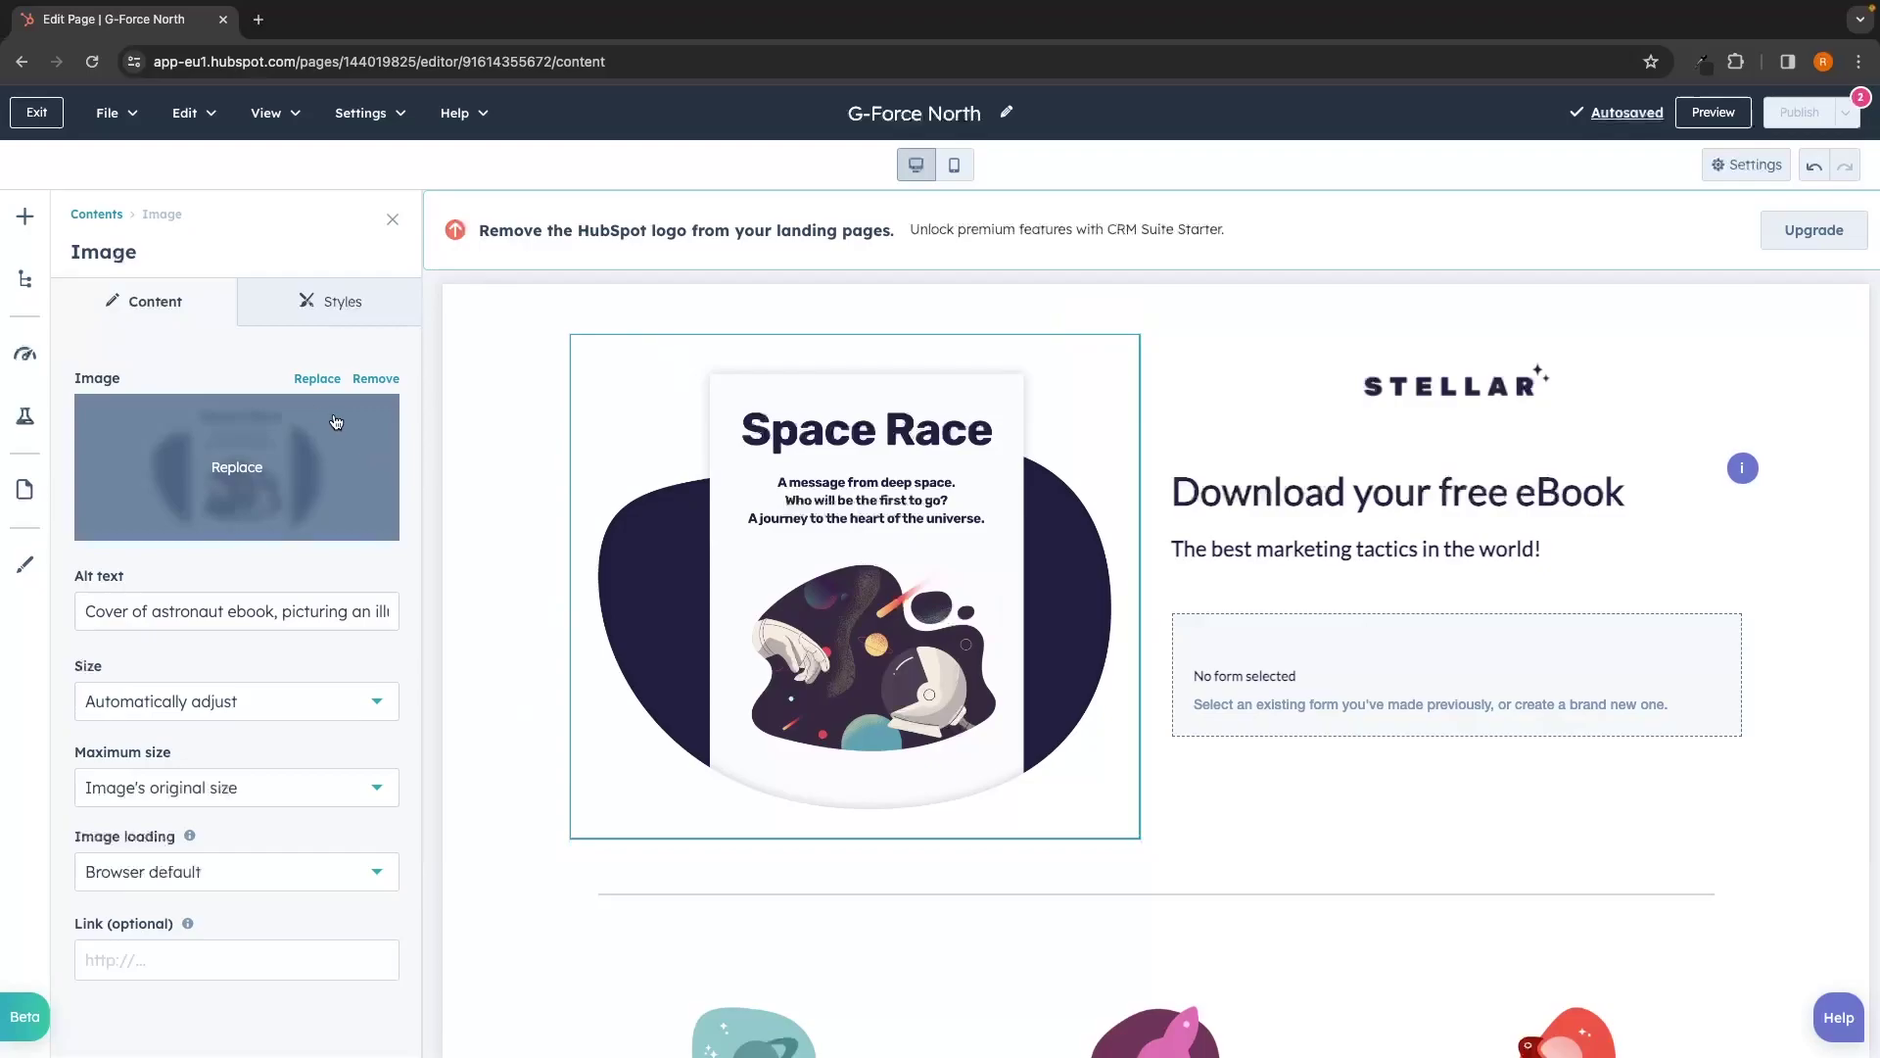
click(255, 471)
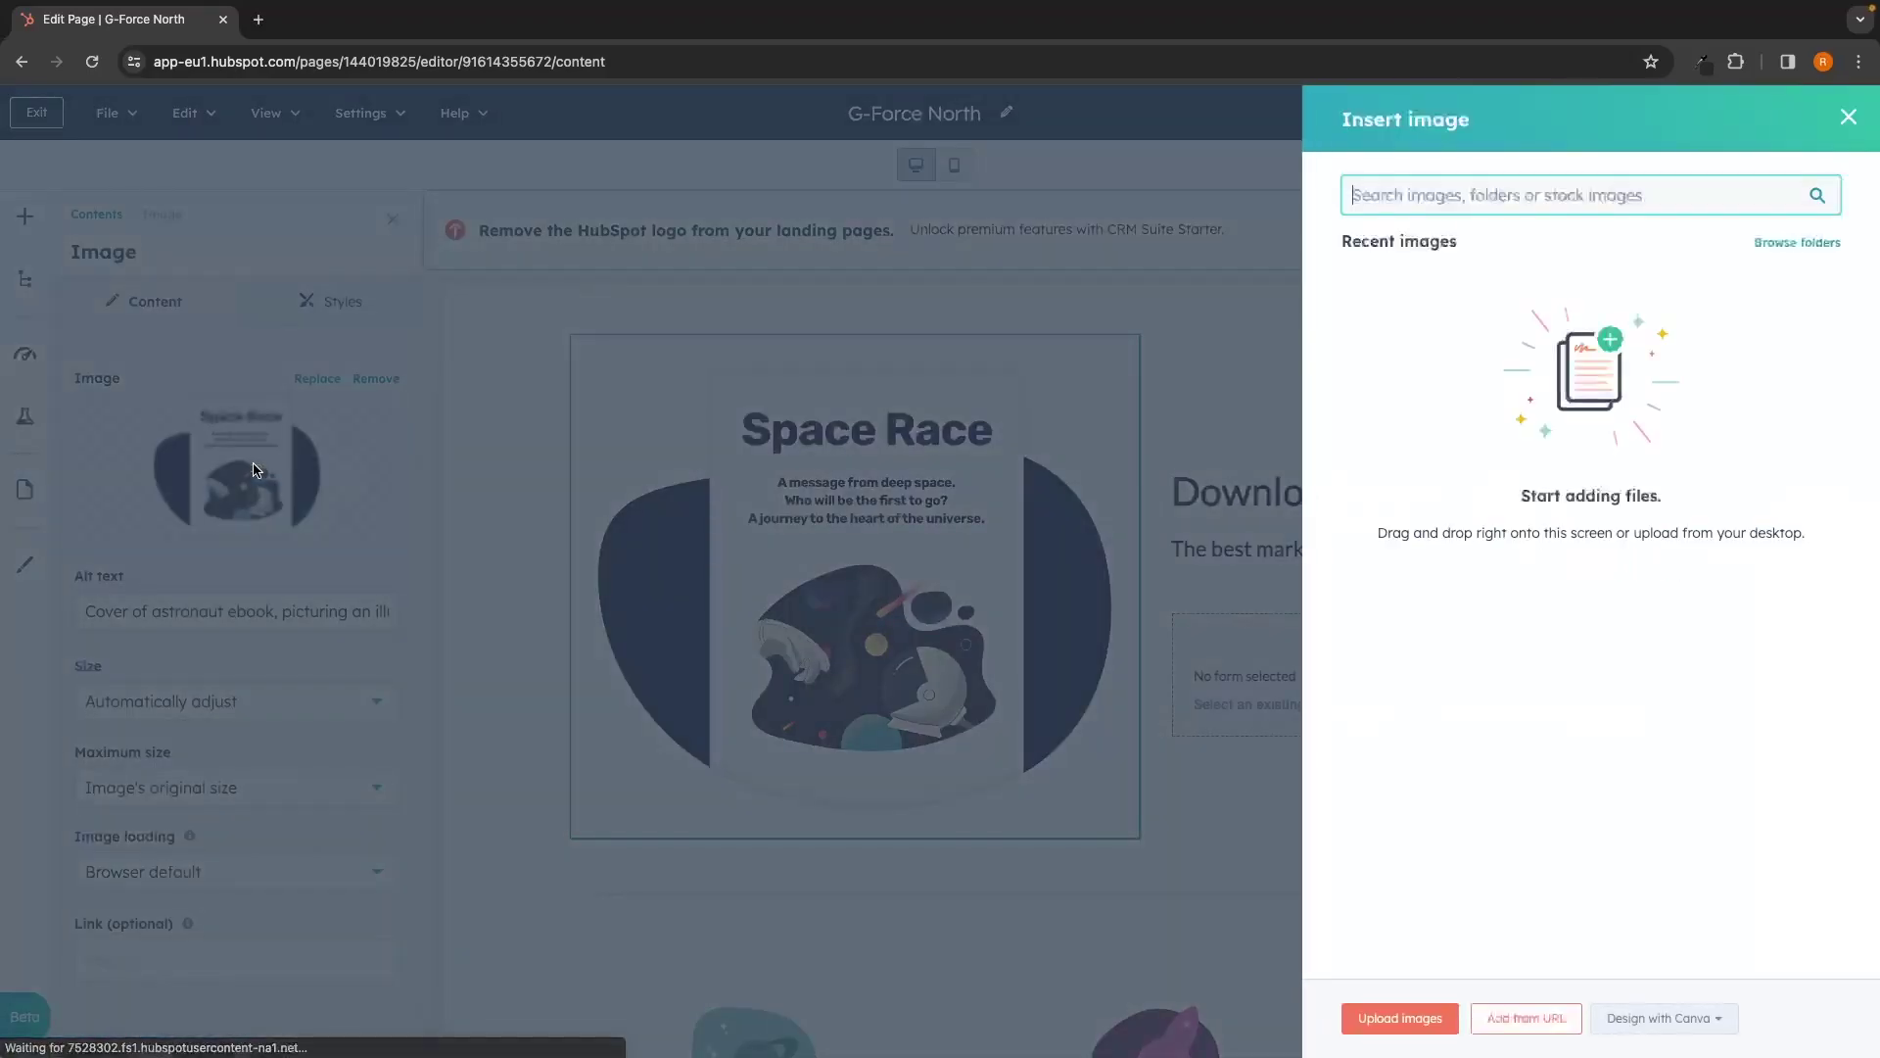
click(1396, 1023)
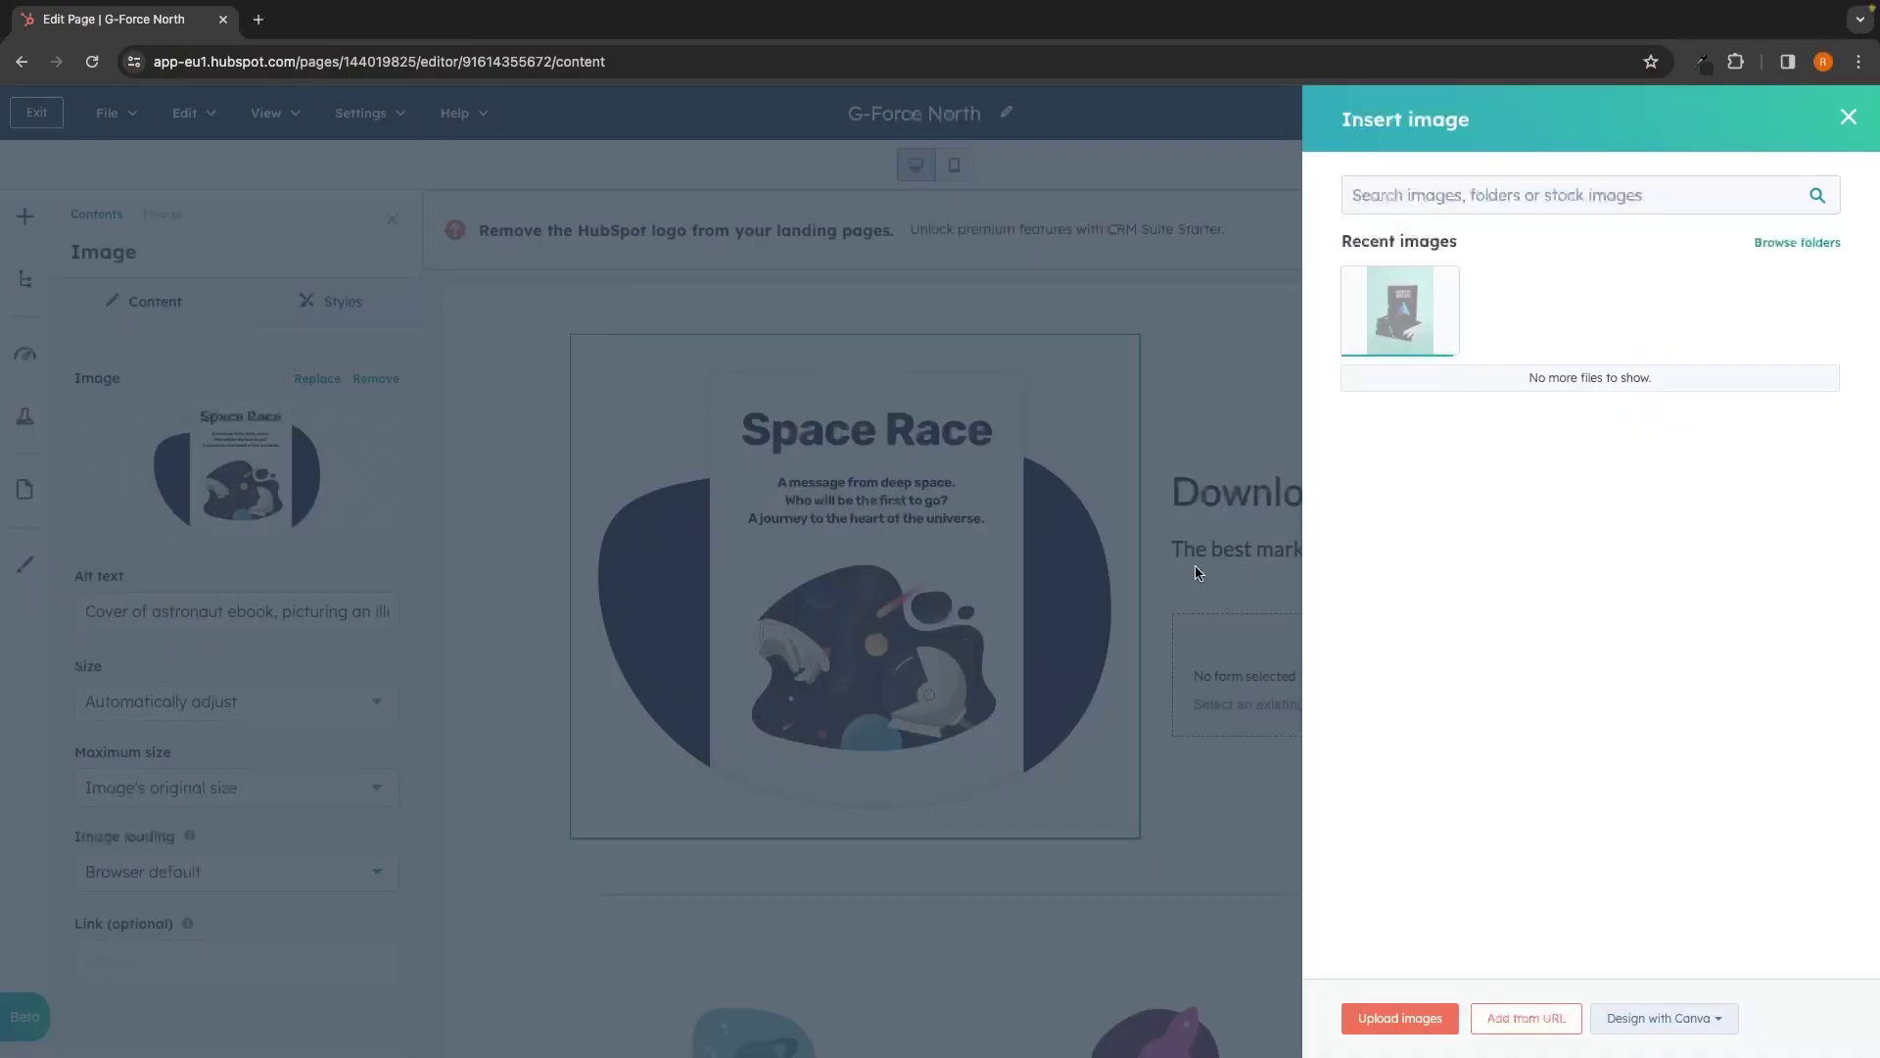
mouse_move(1439, 323)
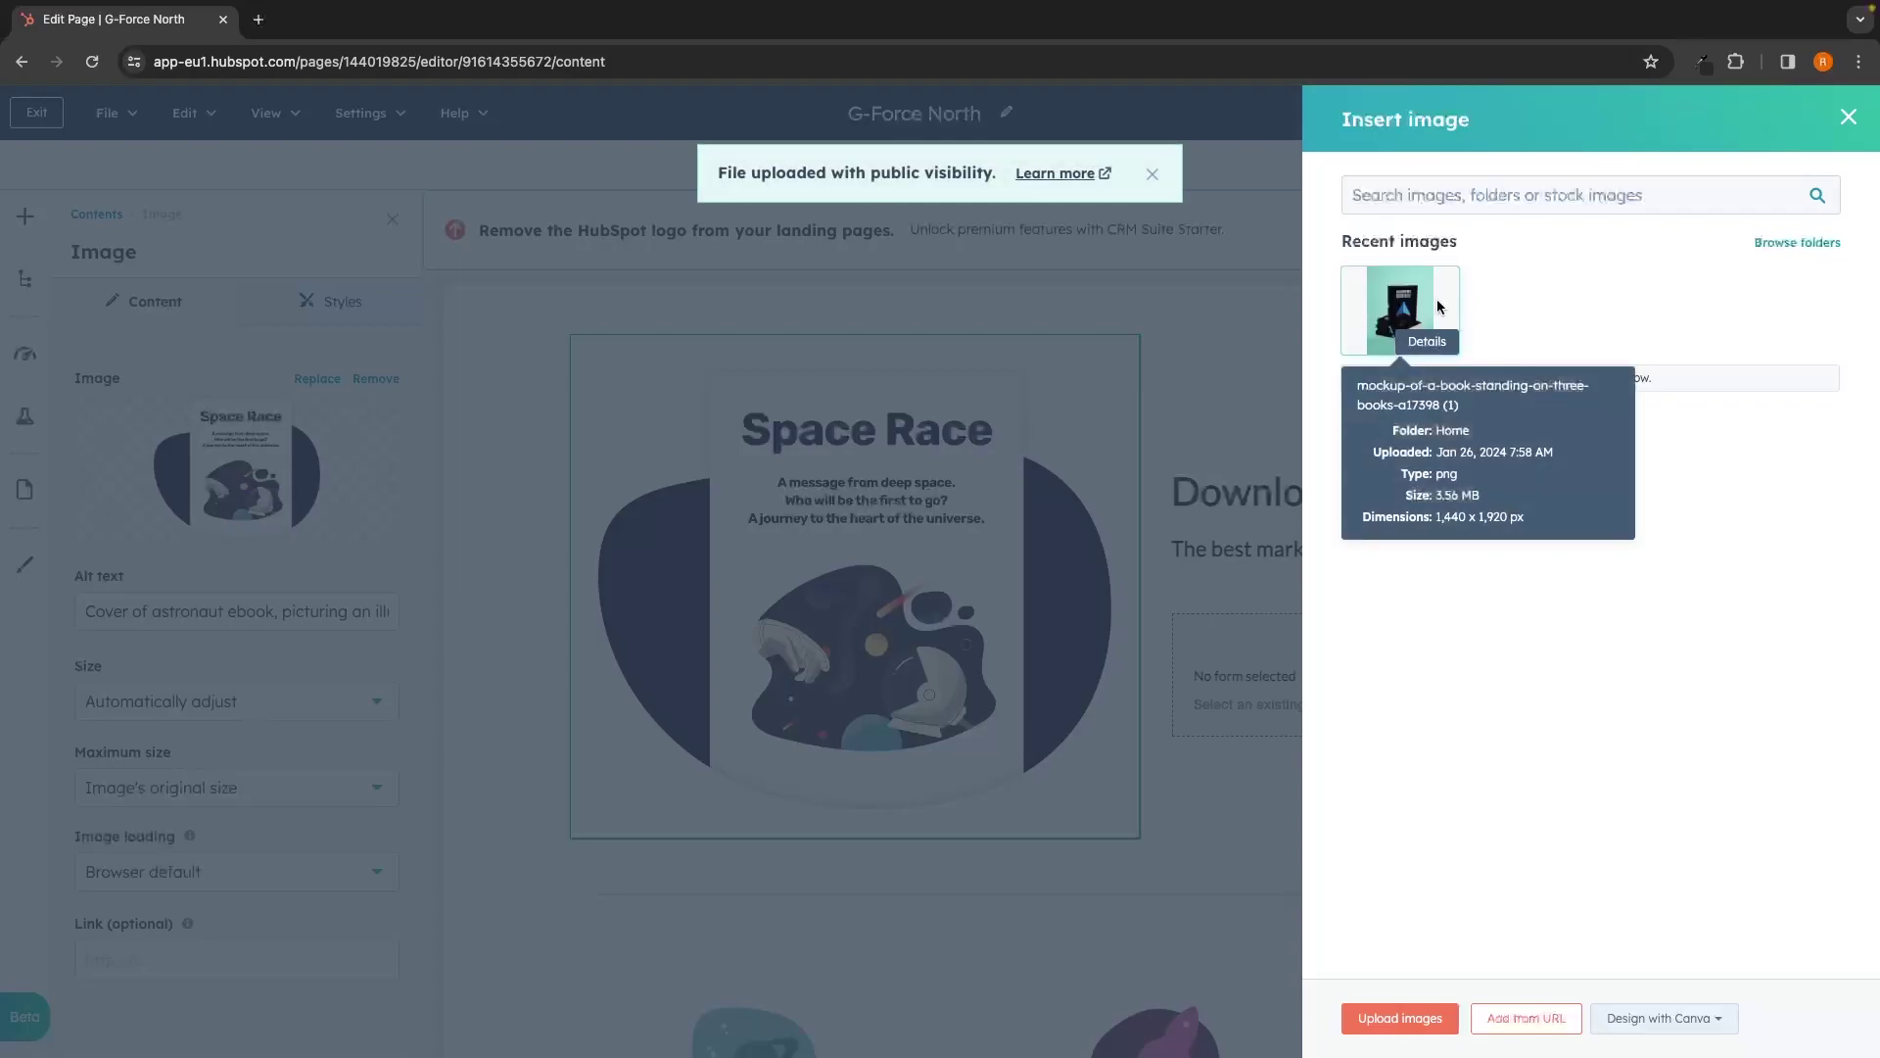
click(1439, 306)
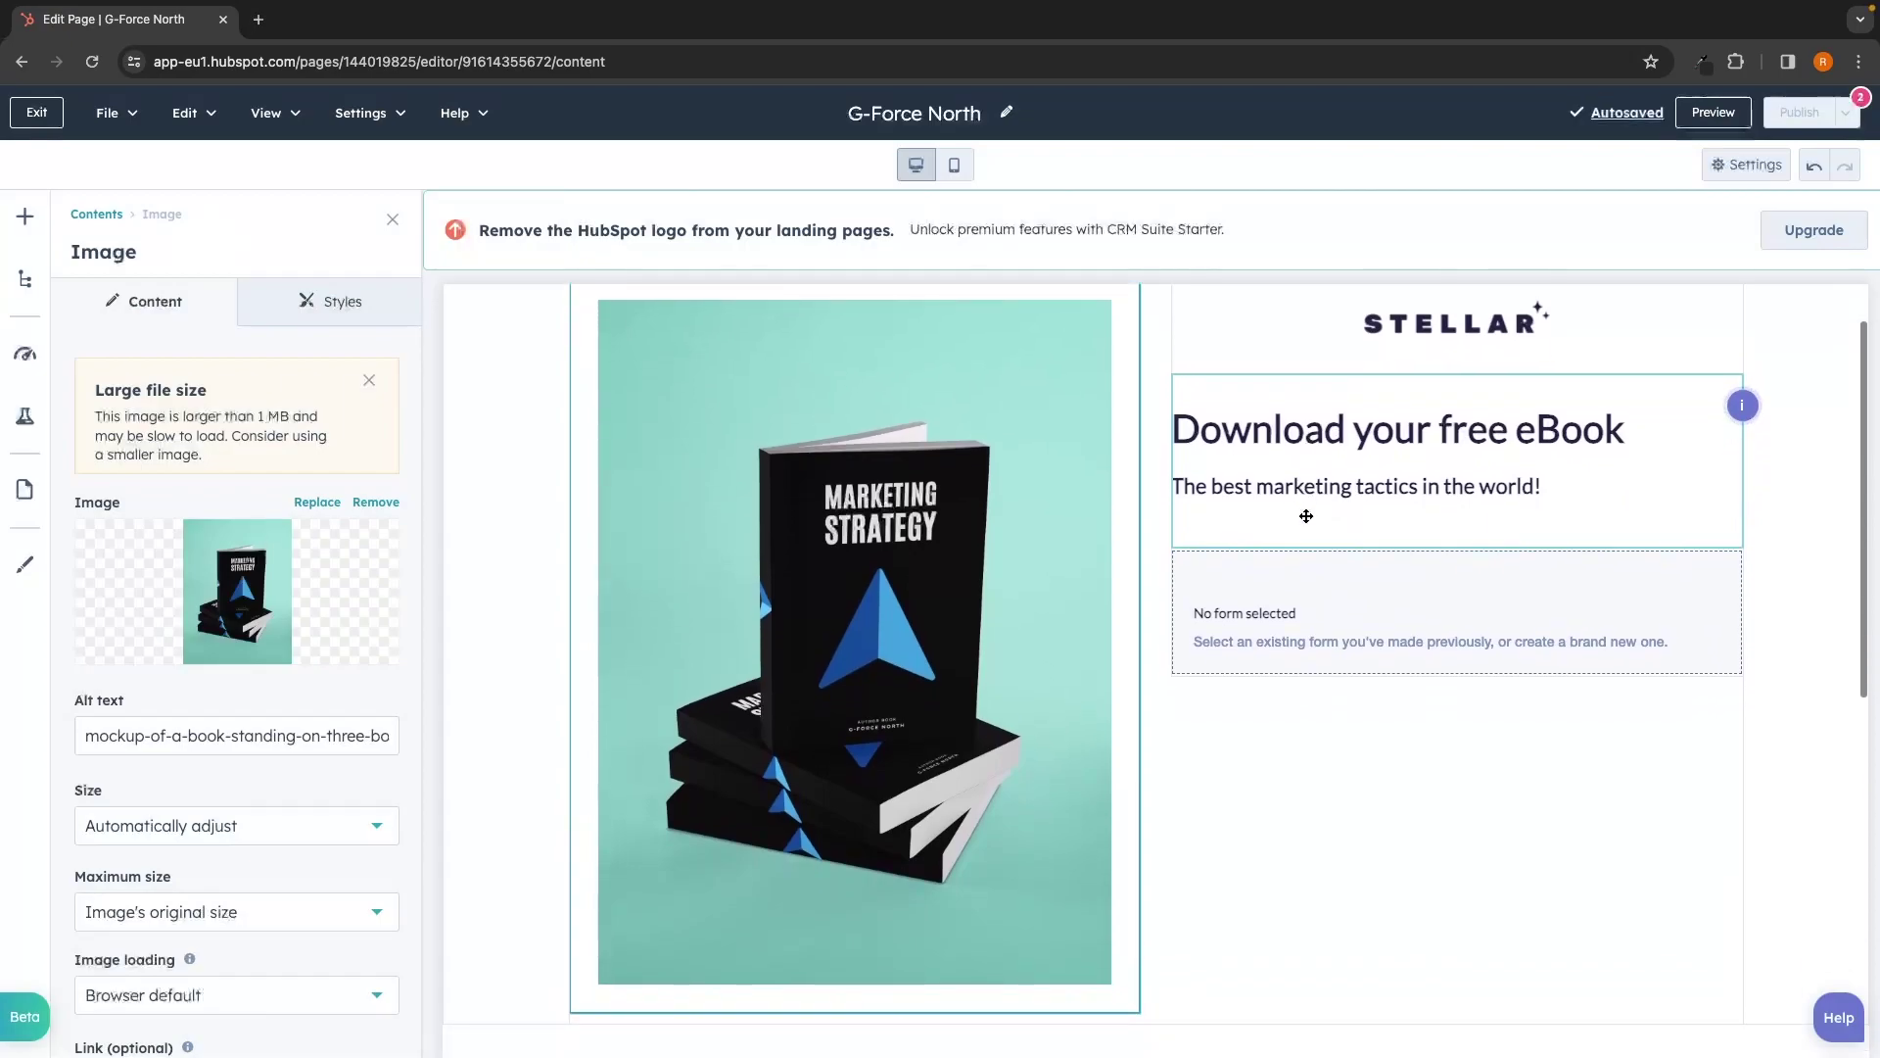
scroll(341, 749, down, 3)
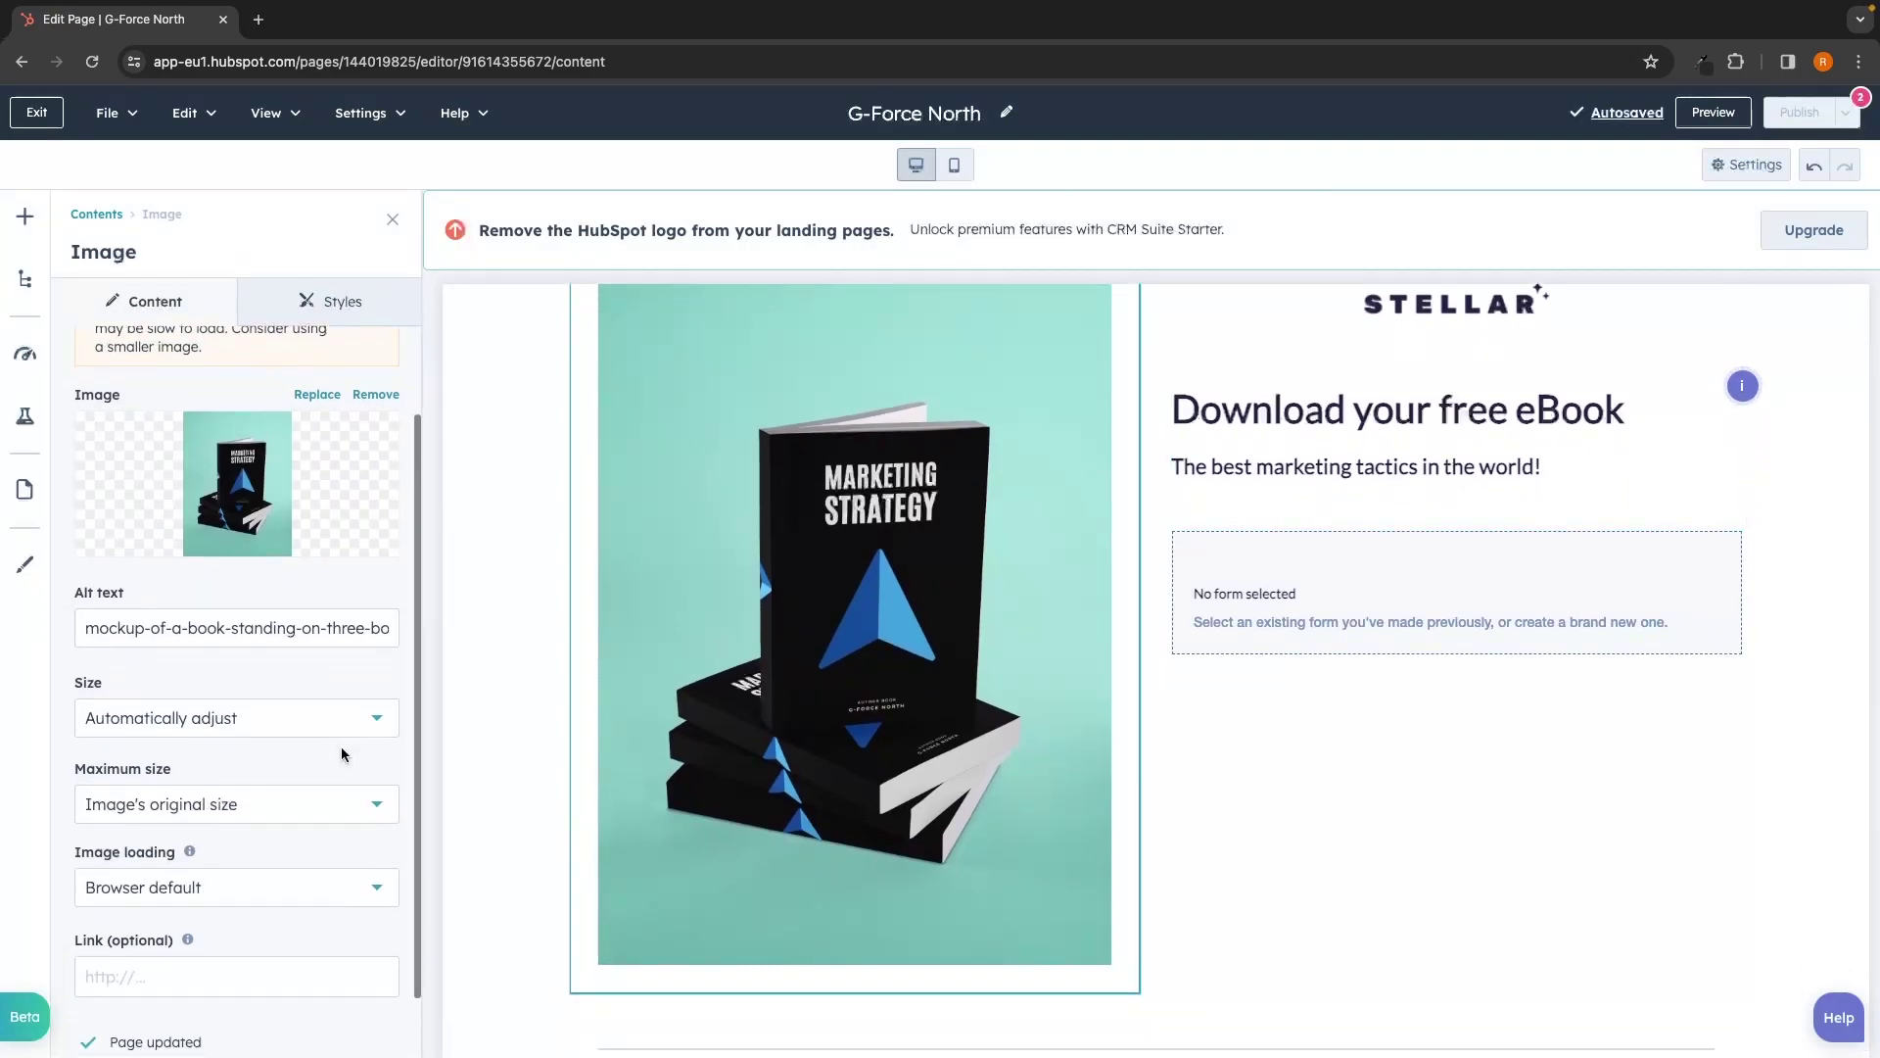
- Give the book mockup an exact size of 500 × 667 px and close the Image panel
scroll(341, 752, down, 2)
click(362, 664)
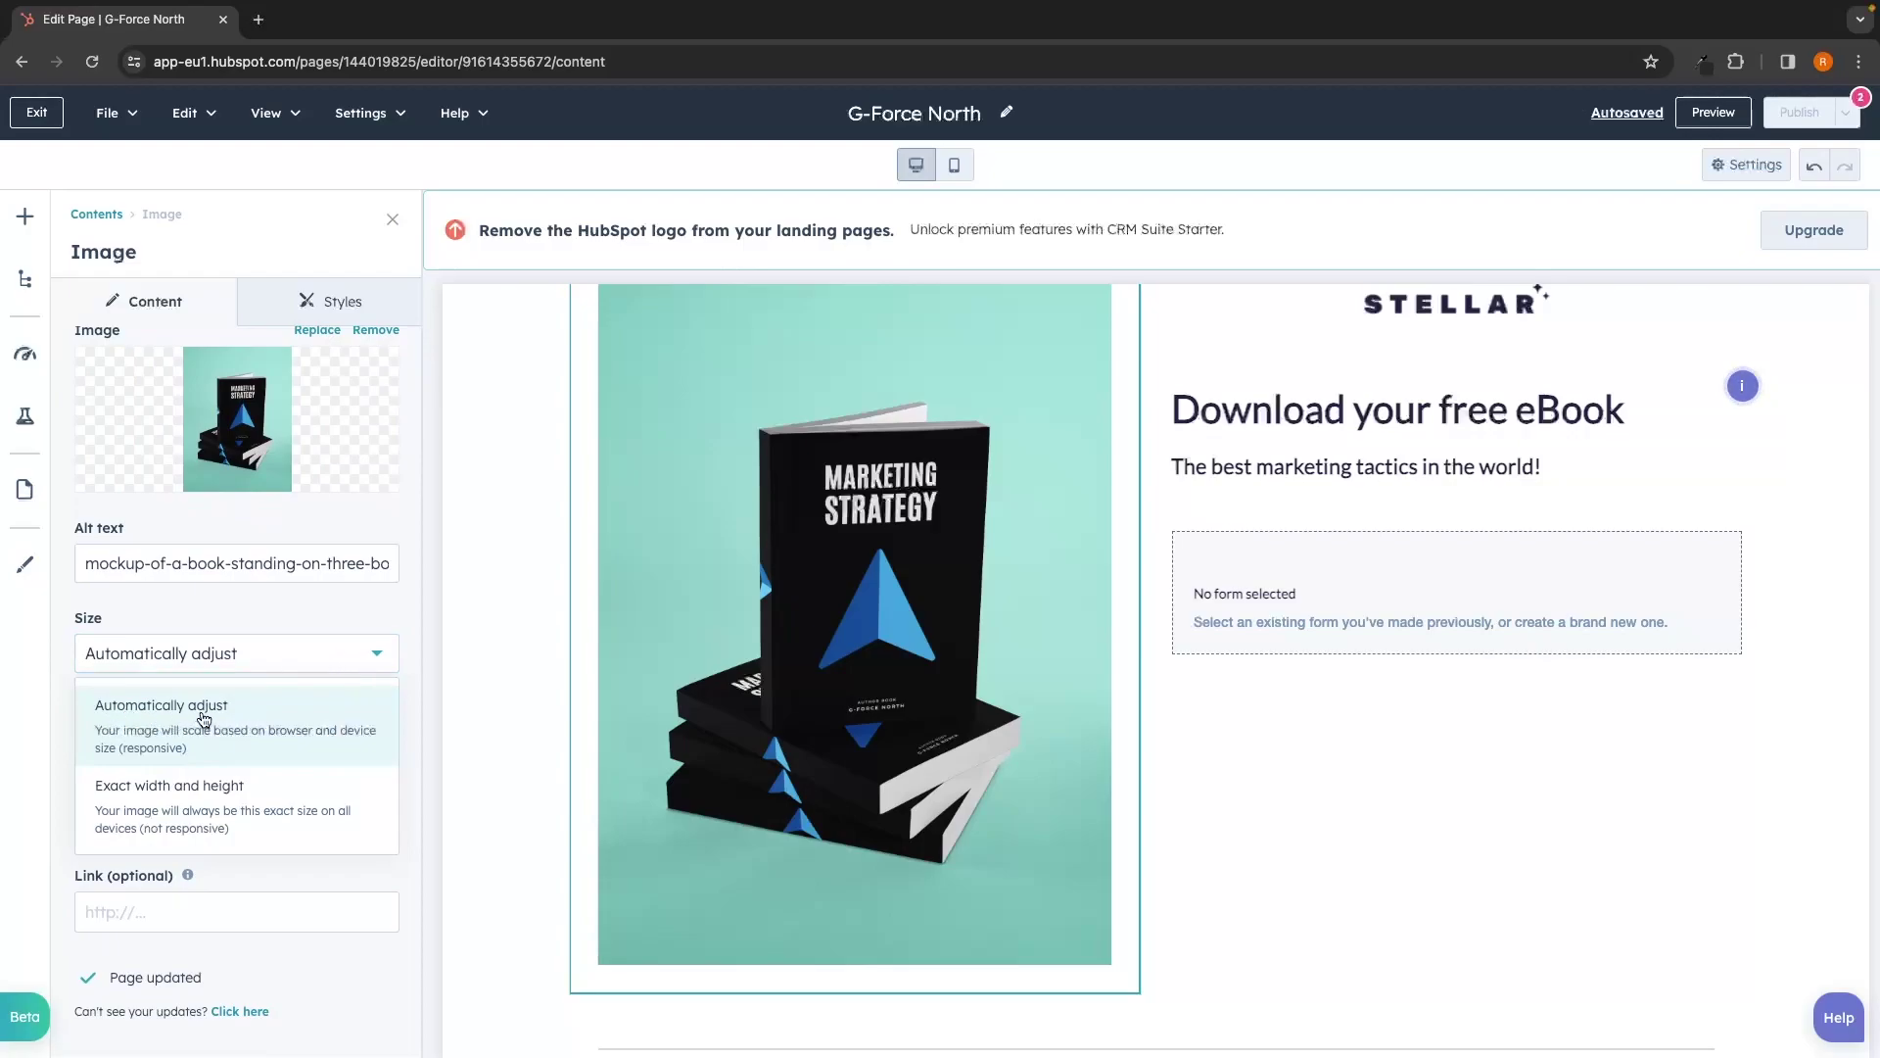
click(243, 784)
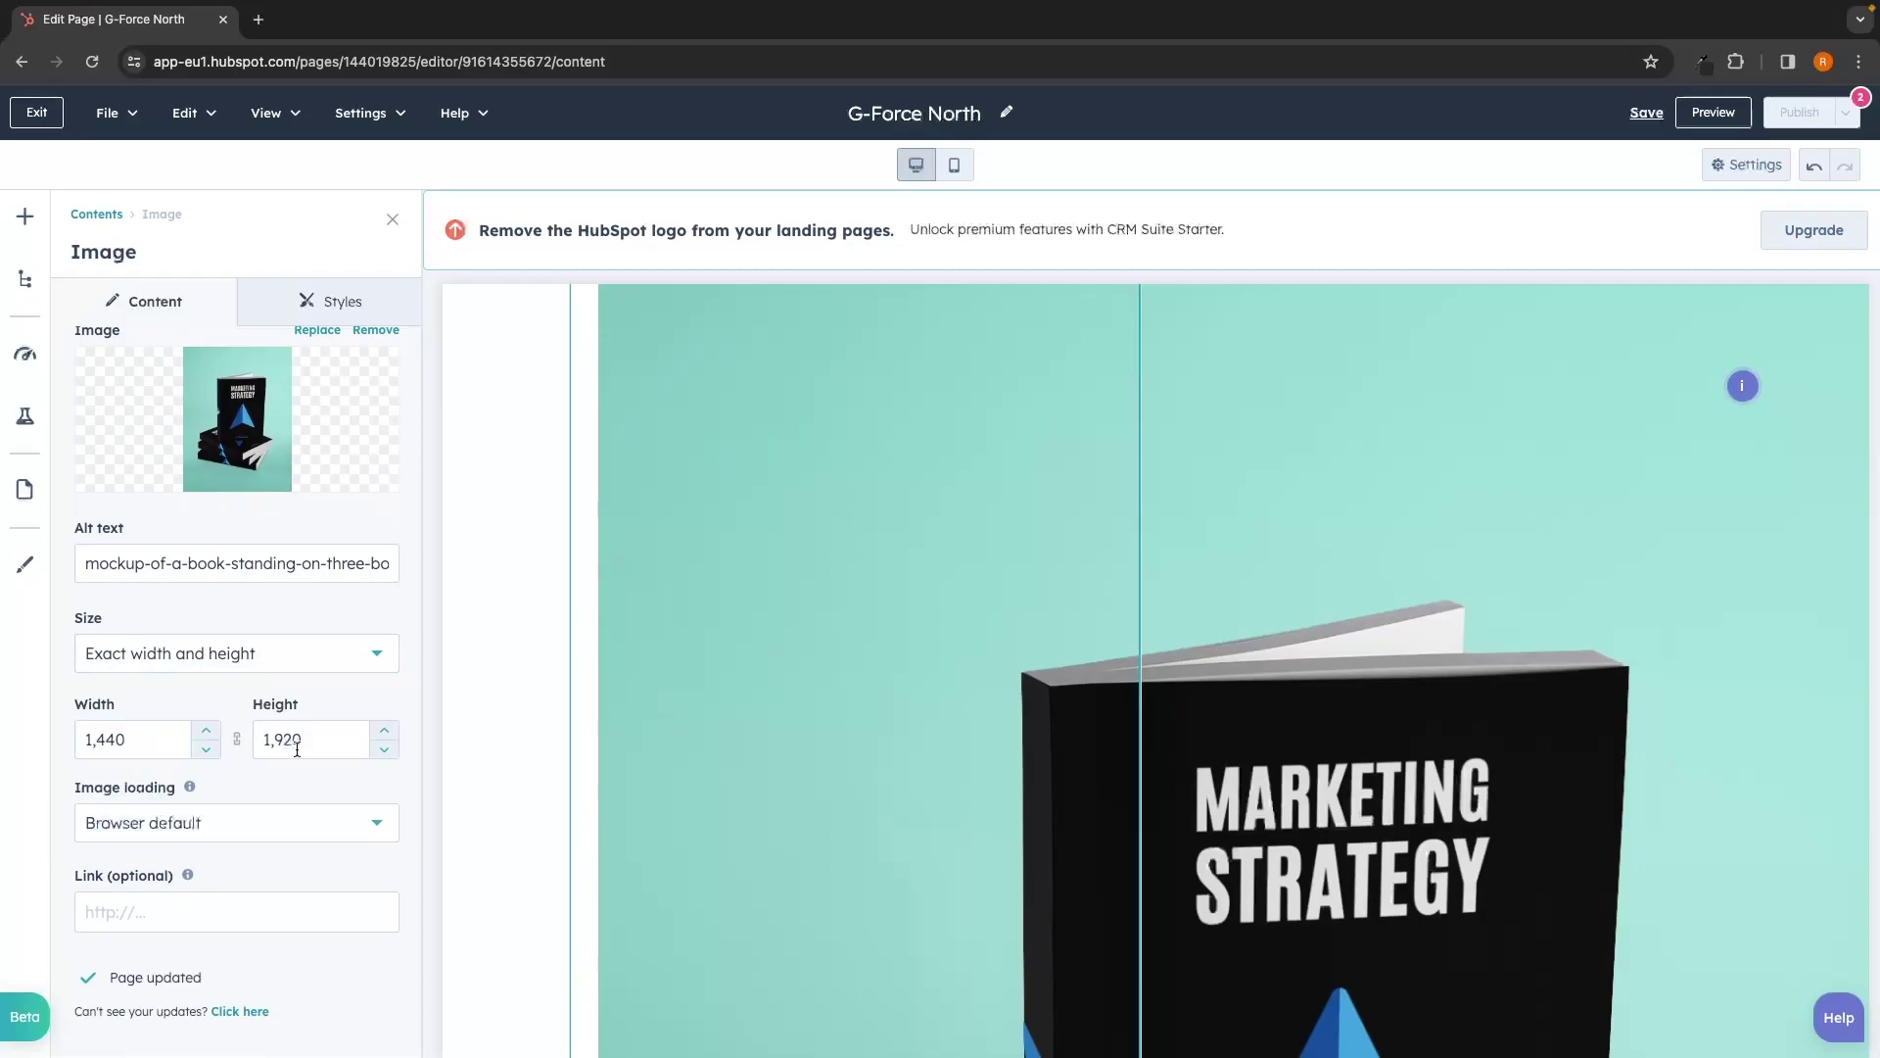
click(206, 749)
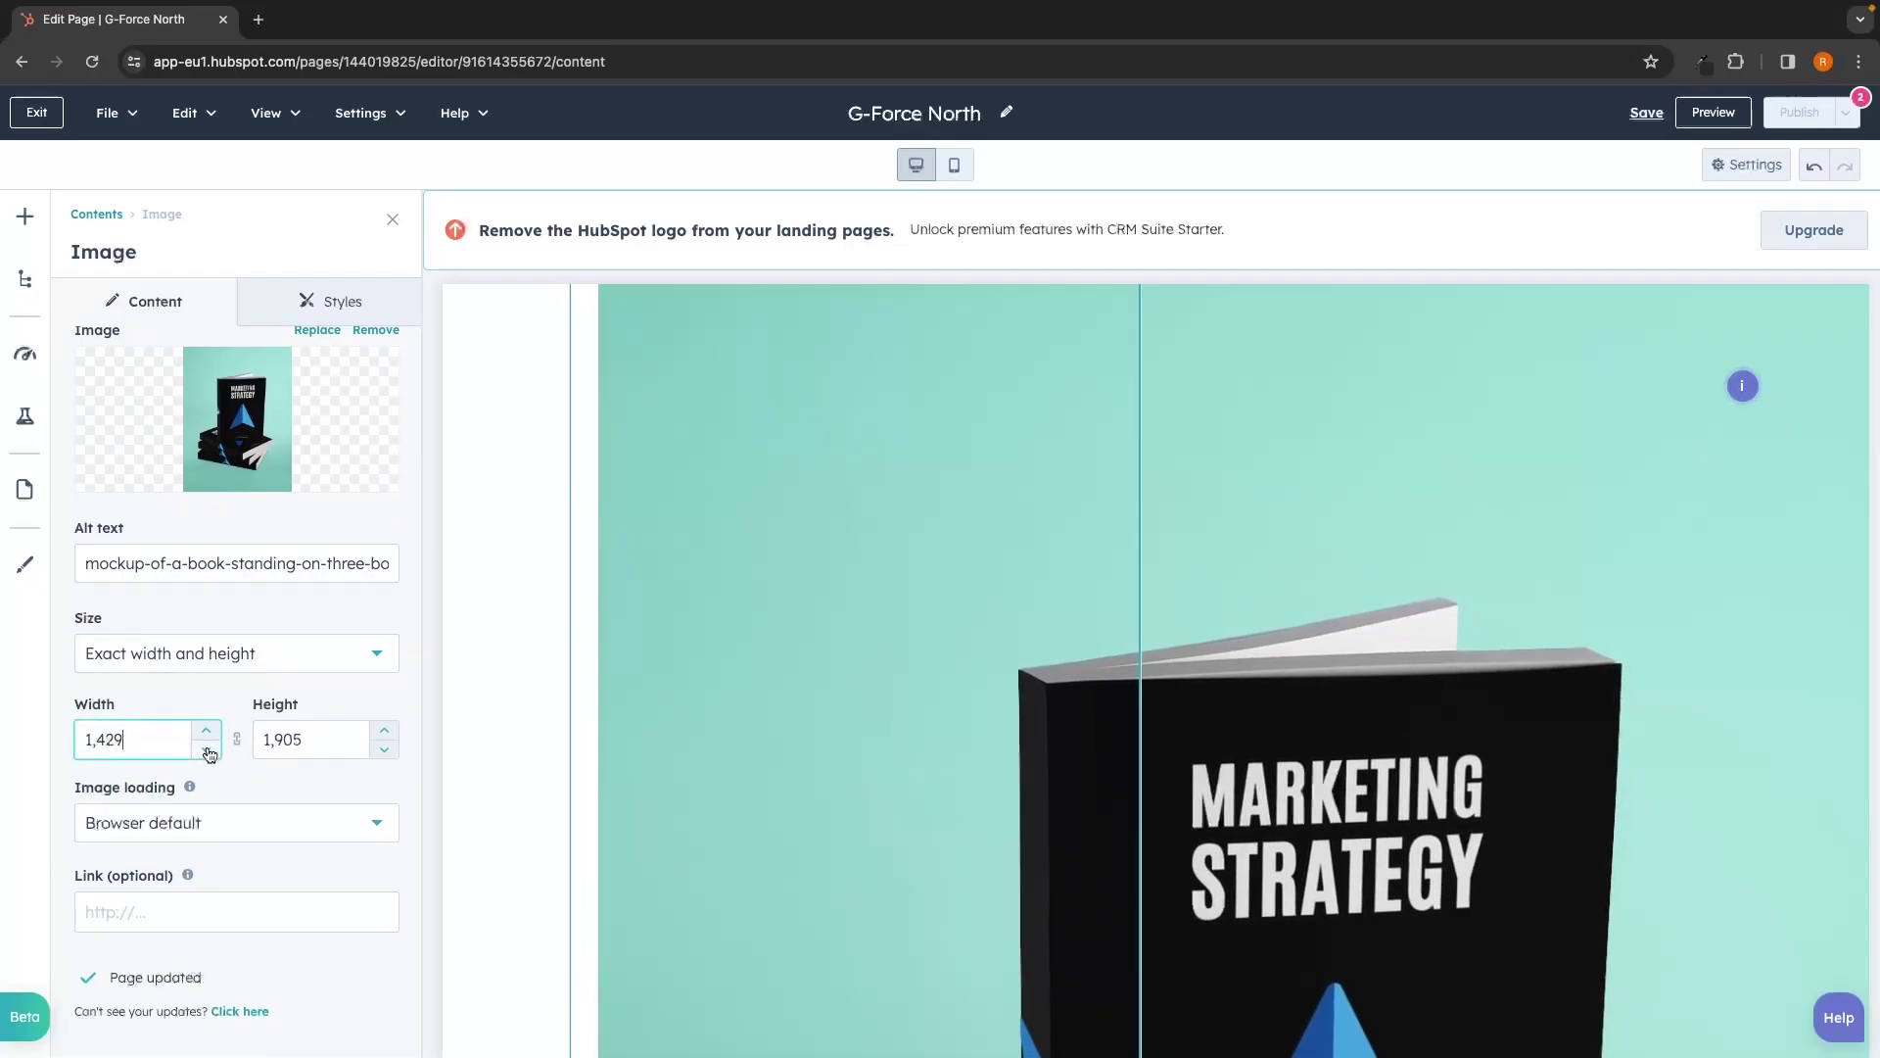
drag(142, 737, 6, 747)
text(100)
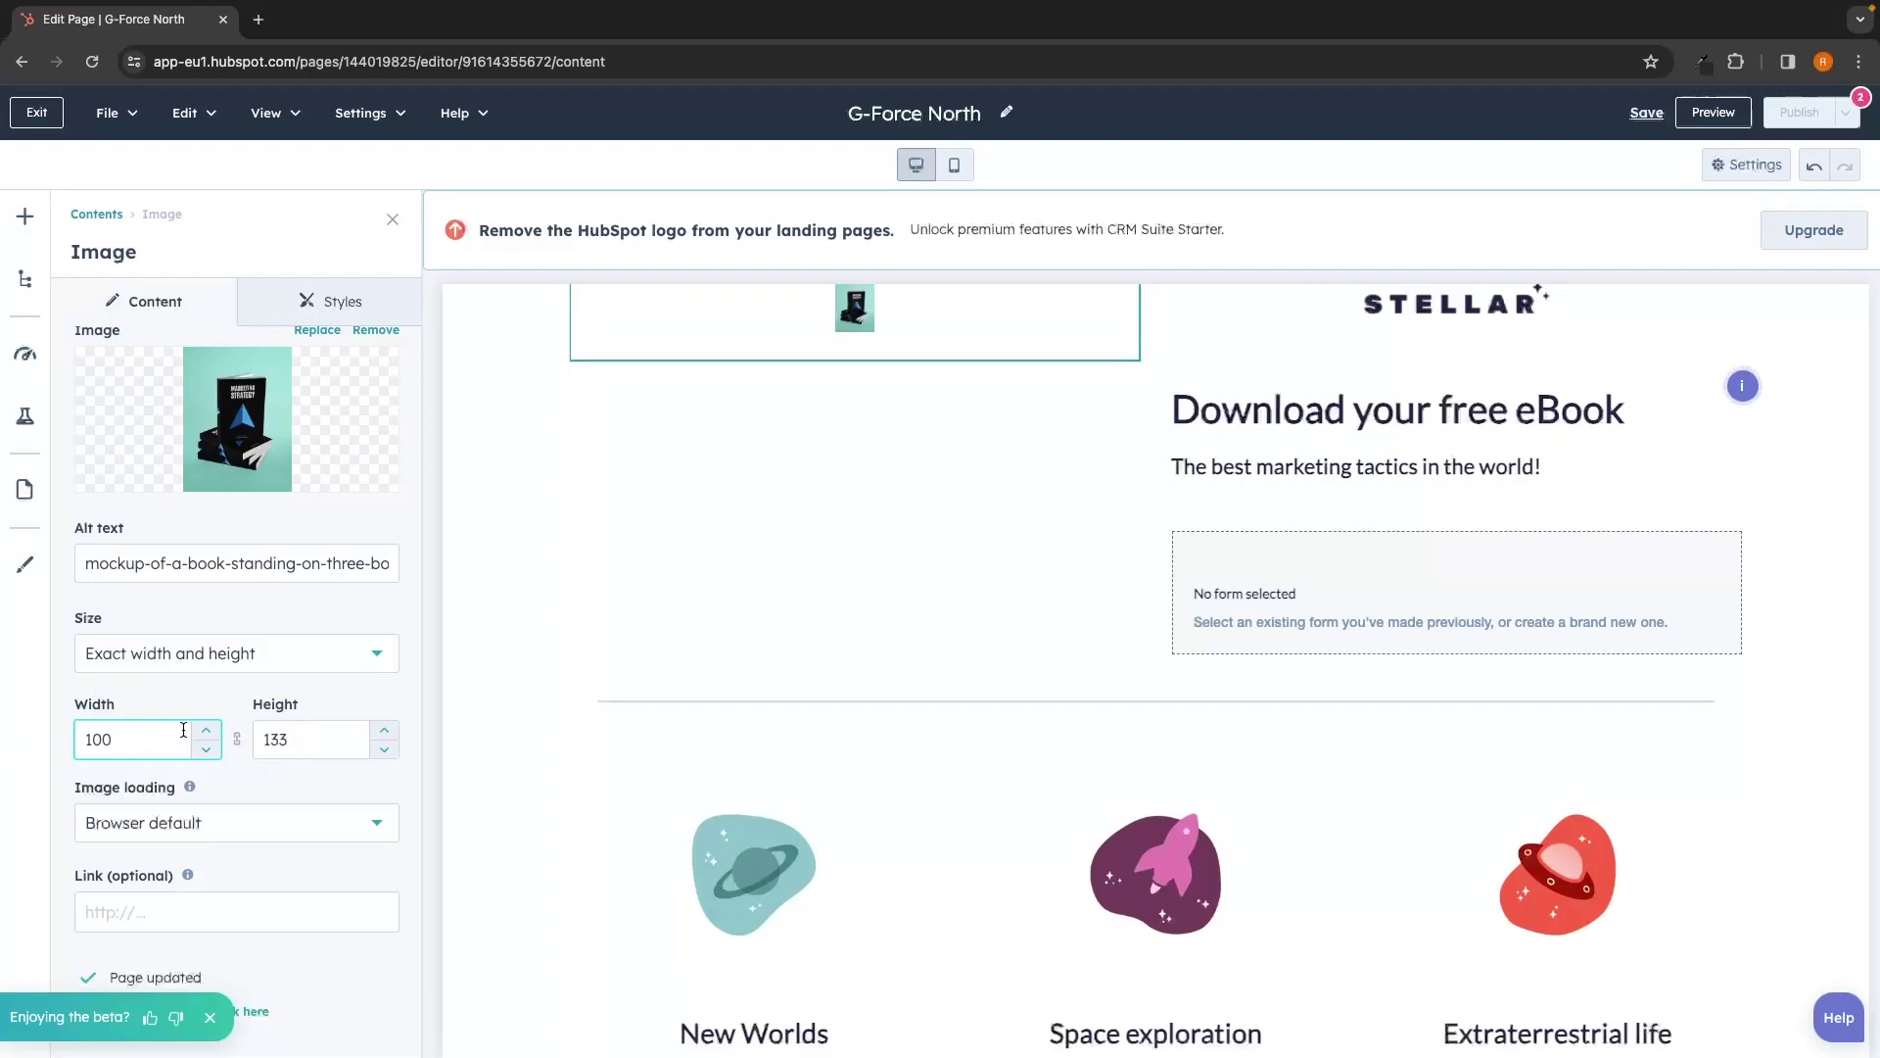
key(BackSpace)
key(BackSpace)
key(BackSpace)
text(500)
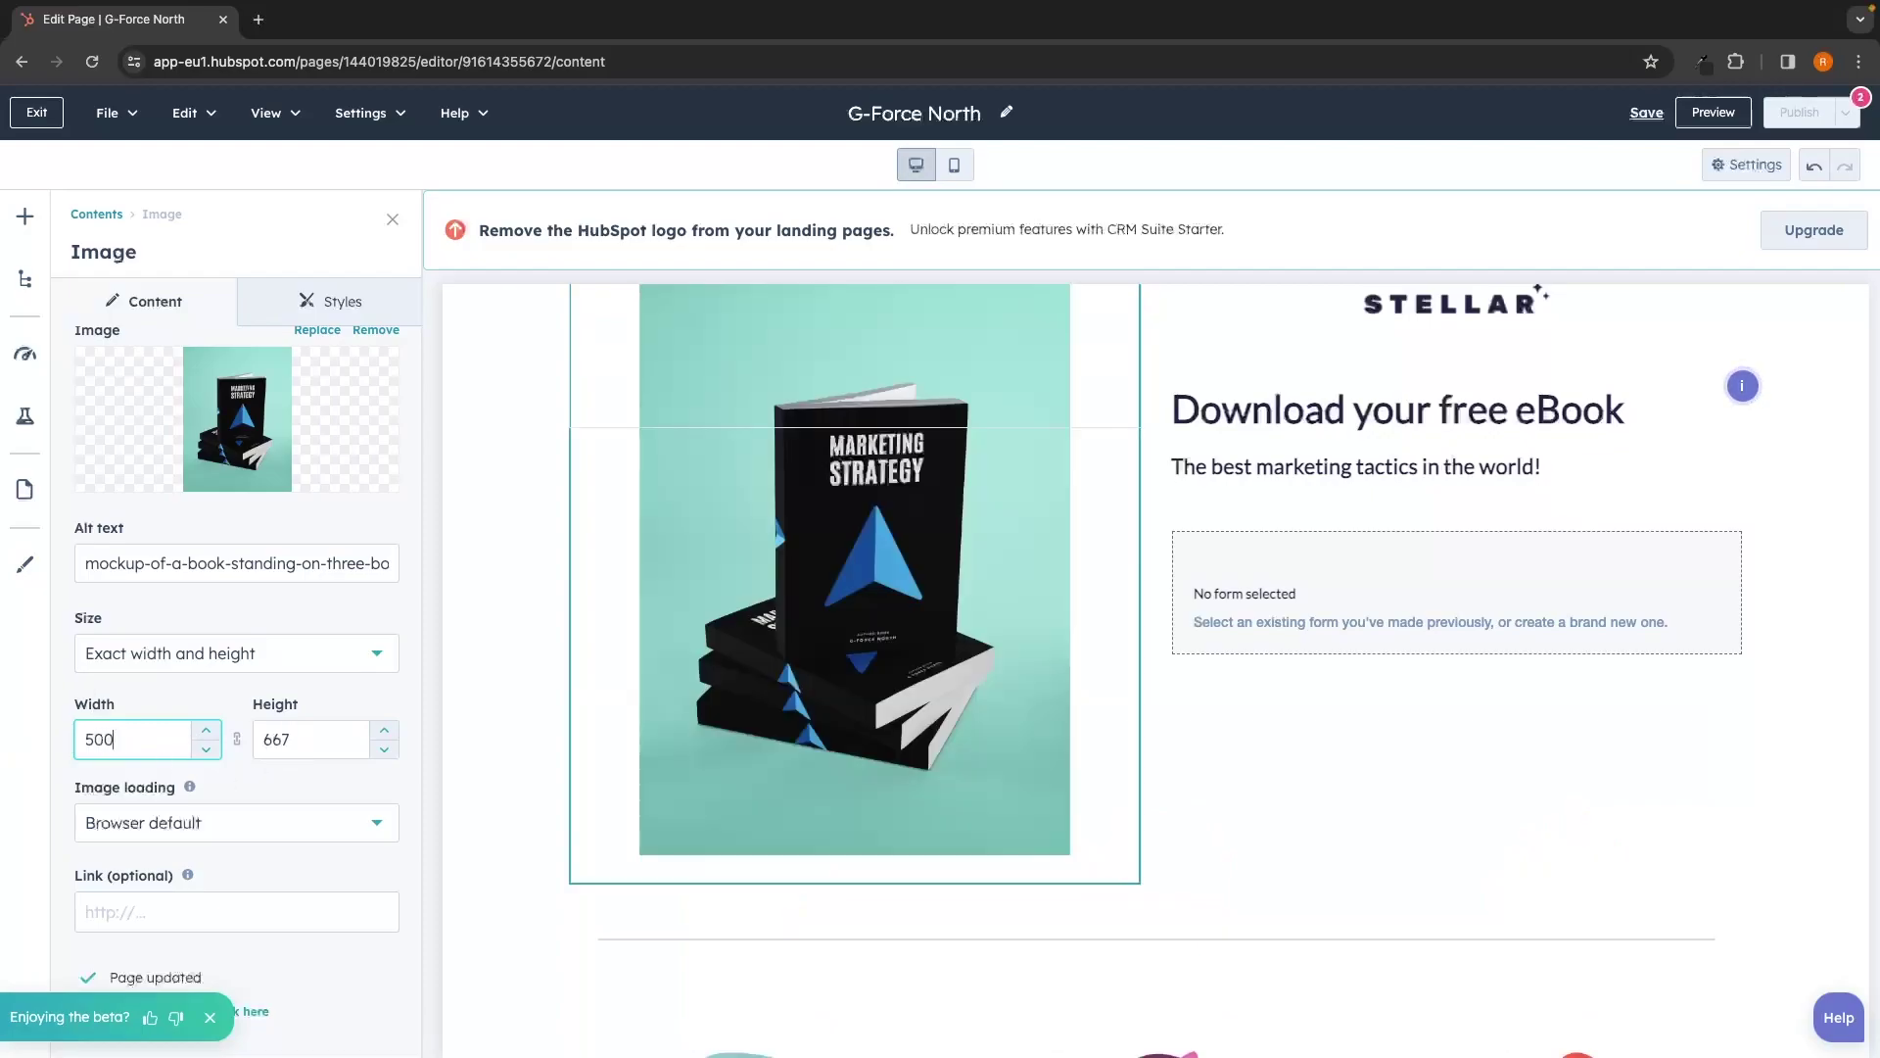
click(1594, 812)
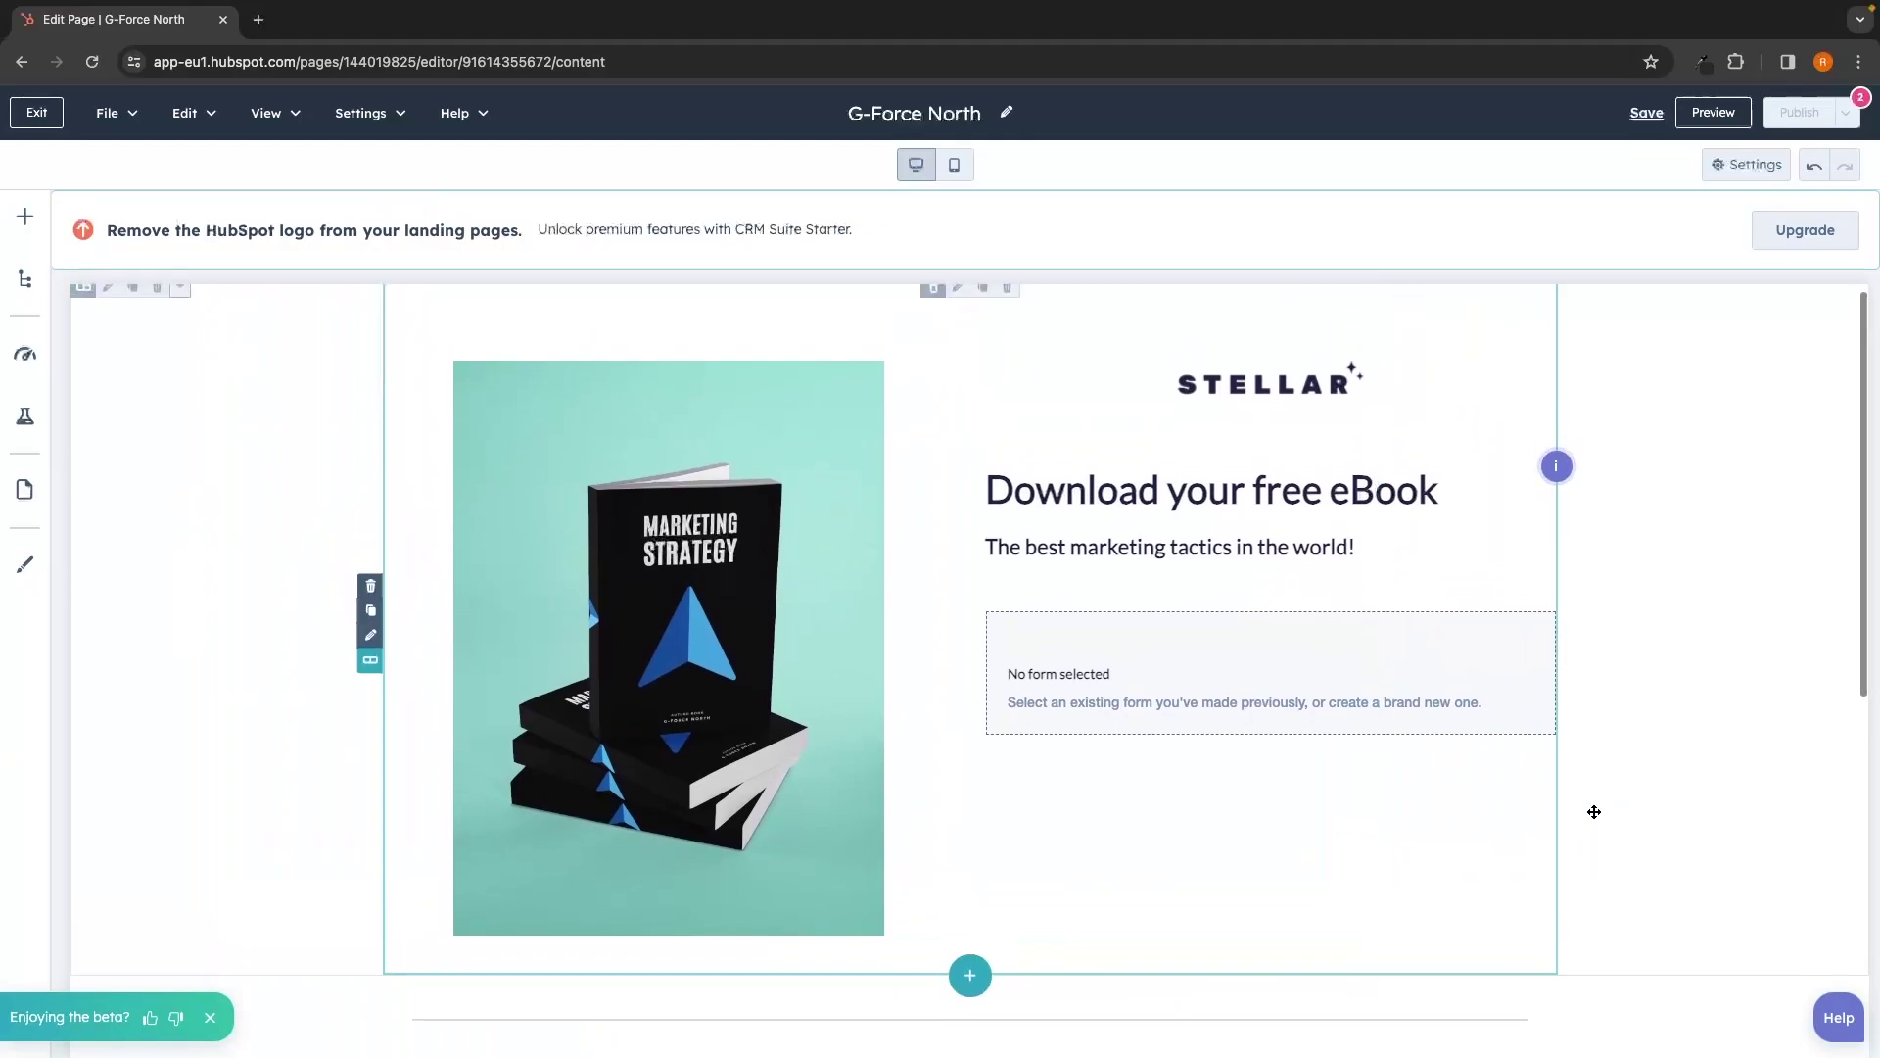
click(1349, 374)
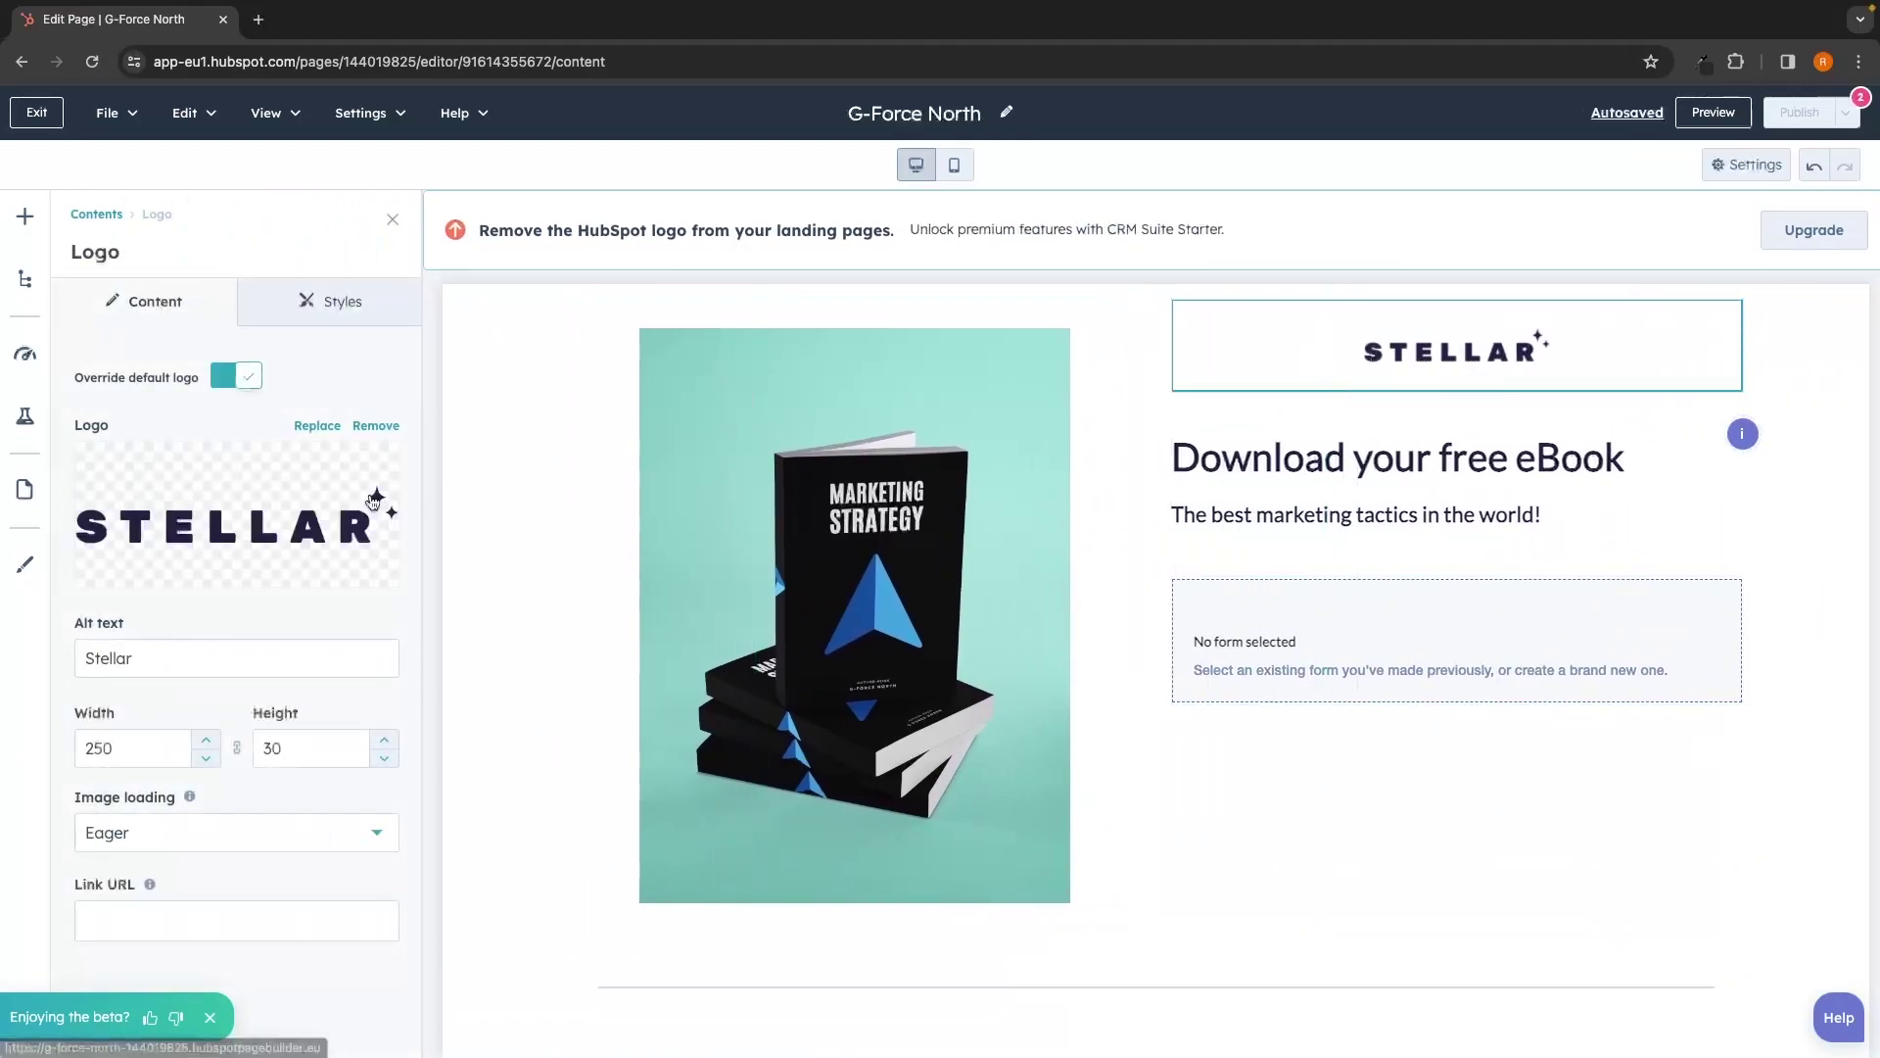
- Upload the blue arrow image and use it as the logo instead of STELLAR
click(236, 518)
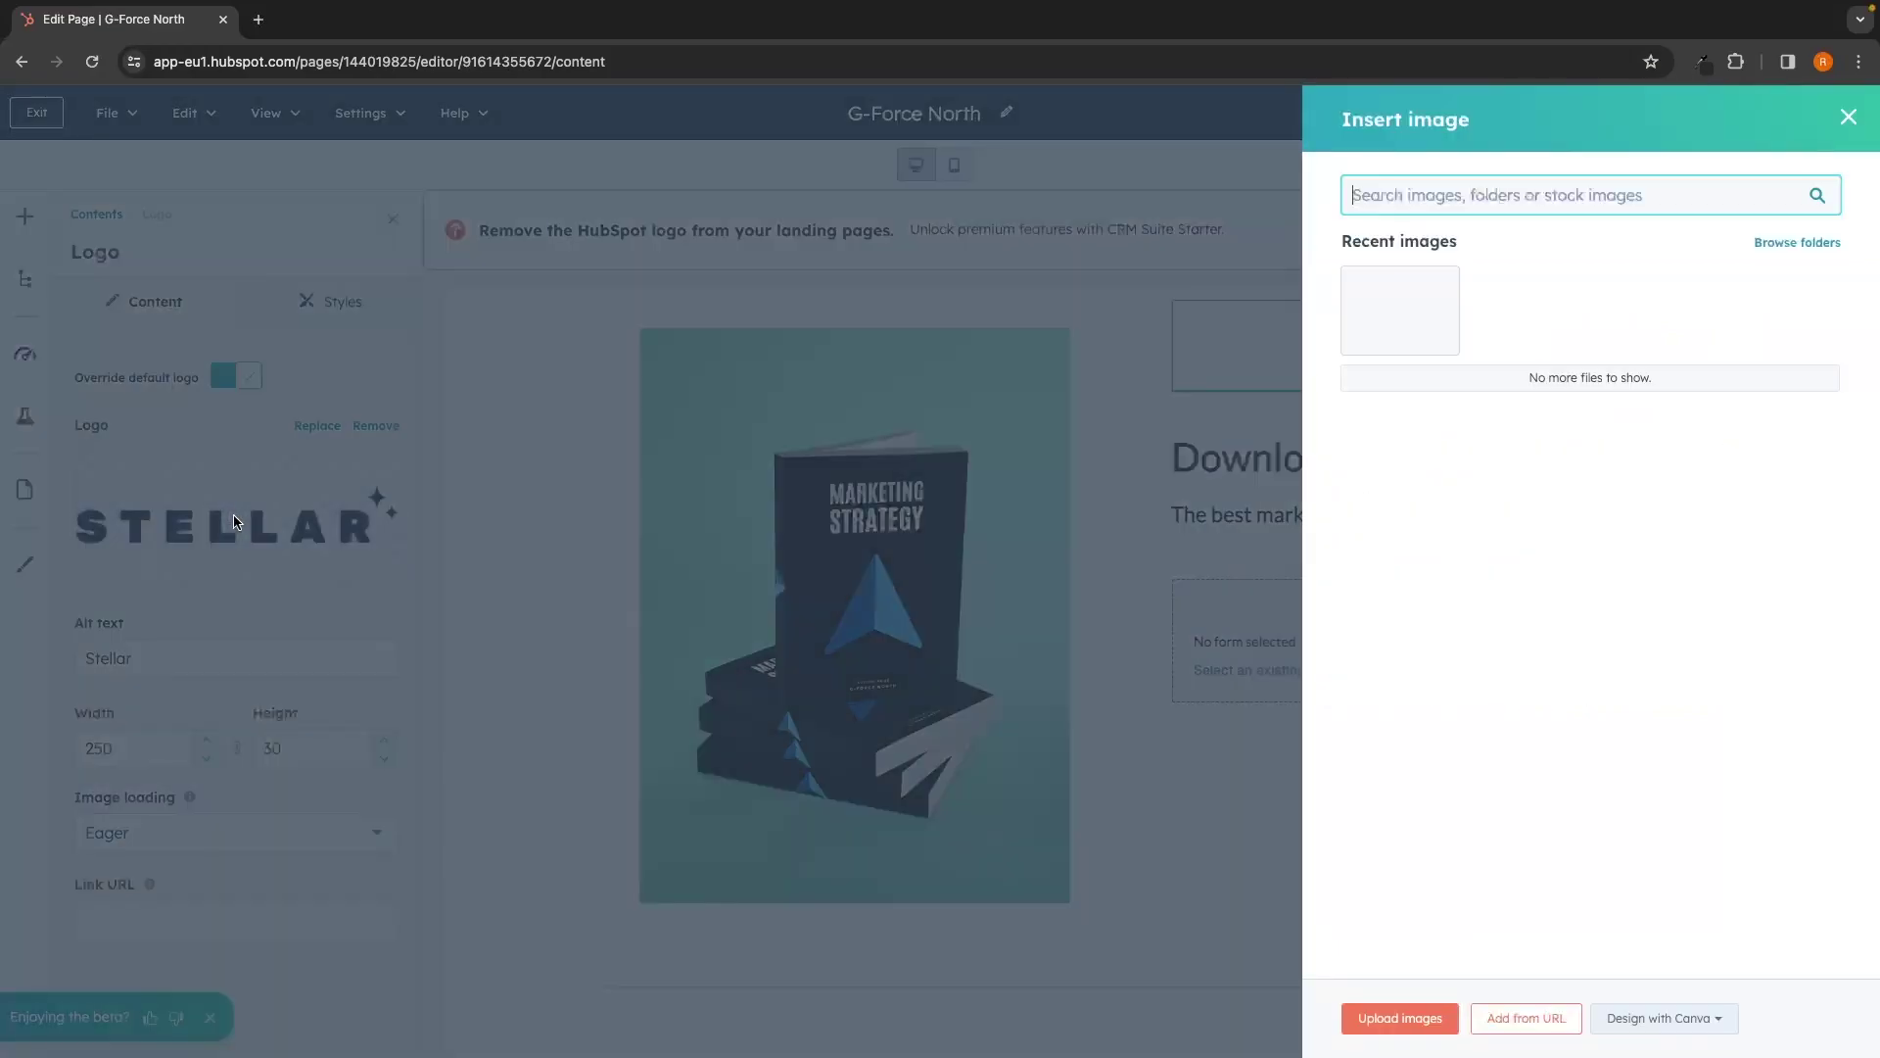
click(1407, 1015)
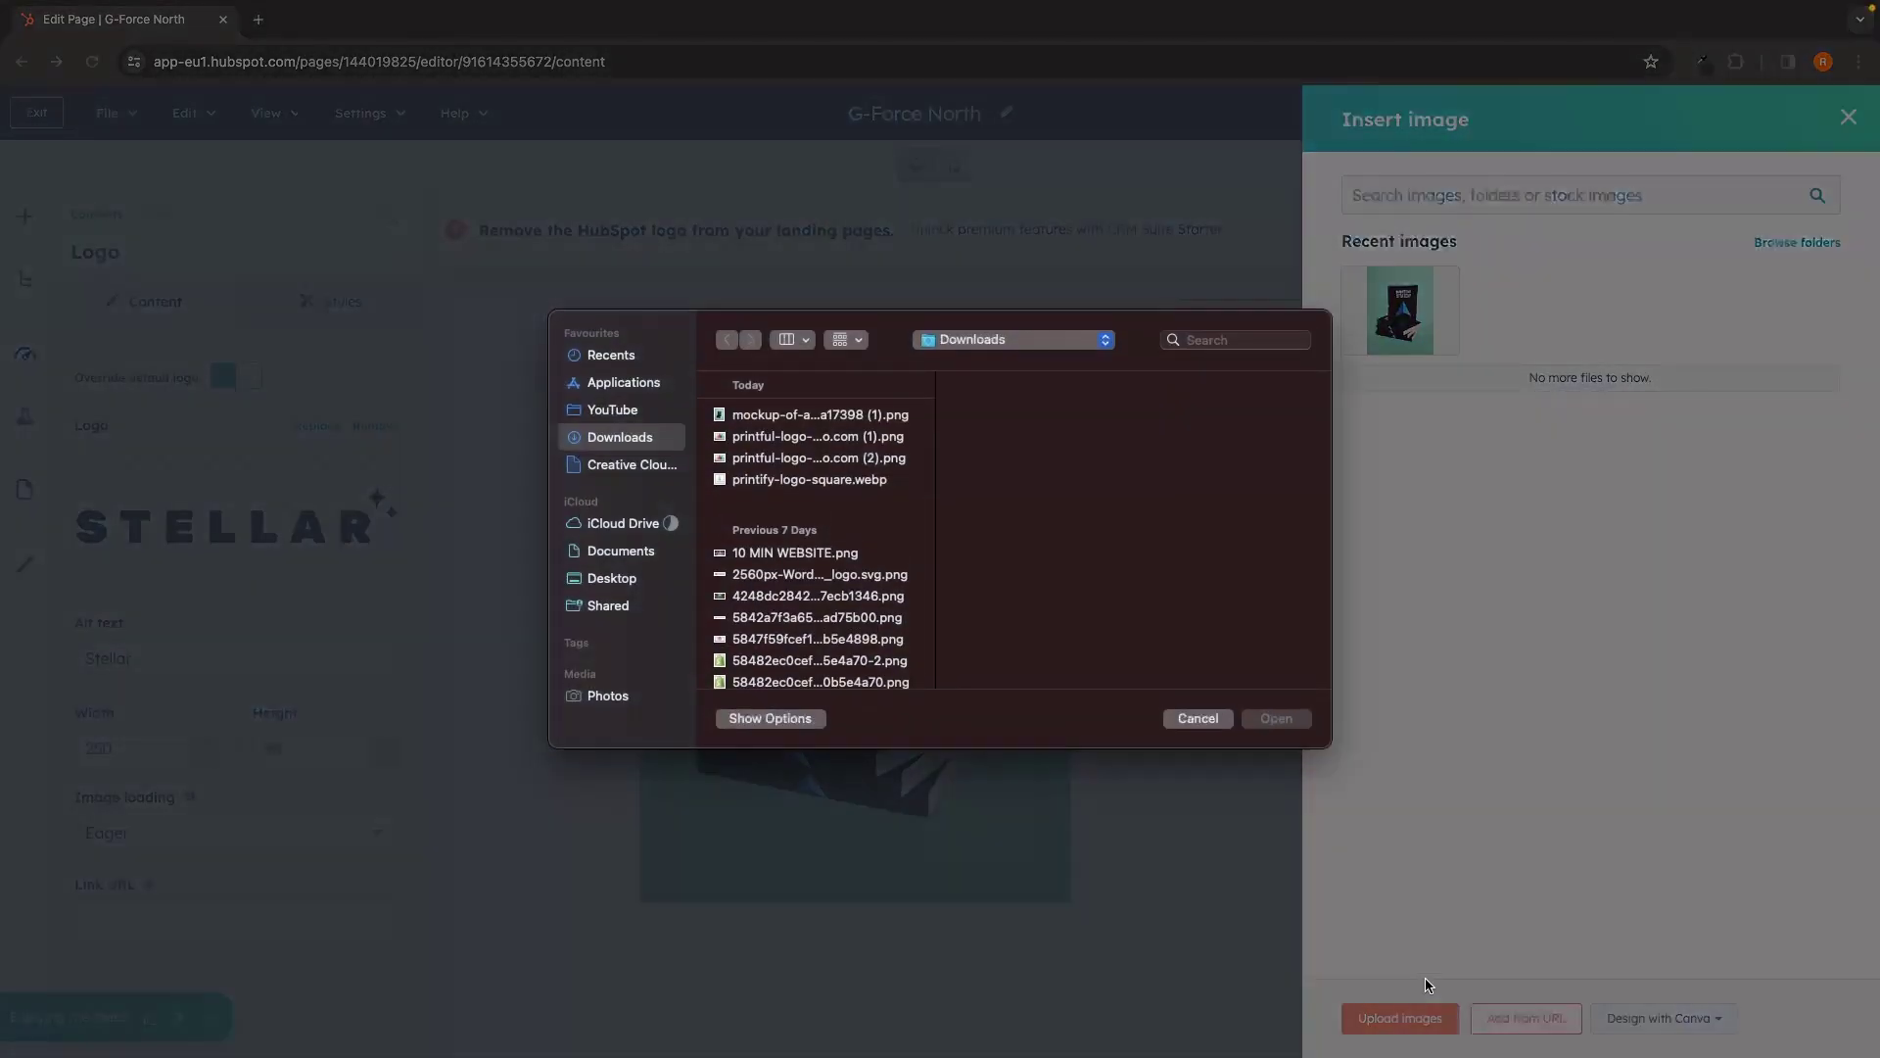
double_click(886, 427)
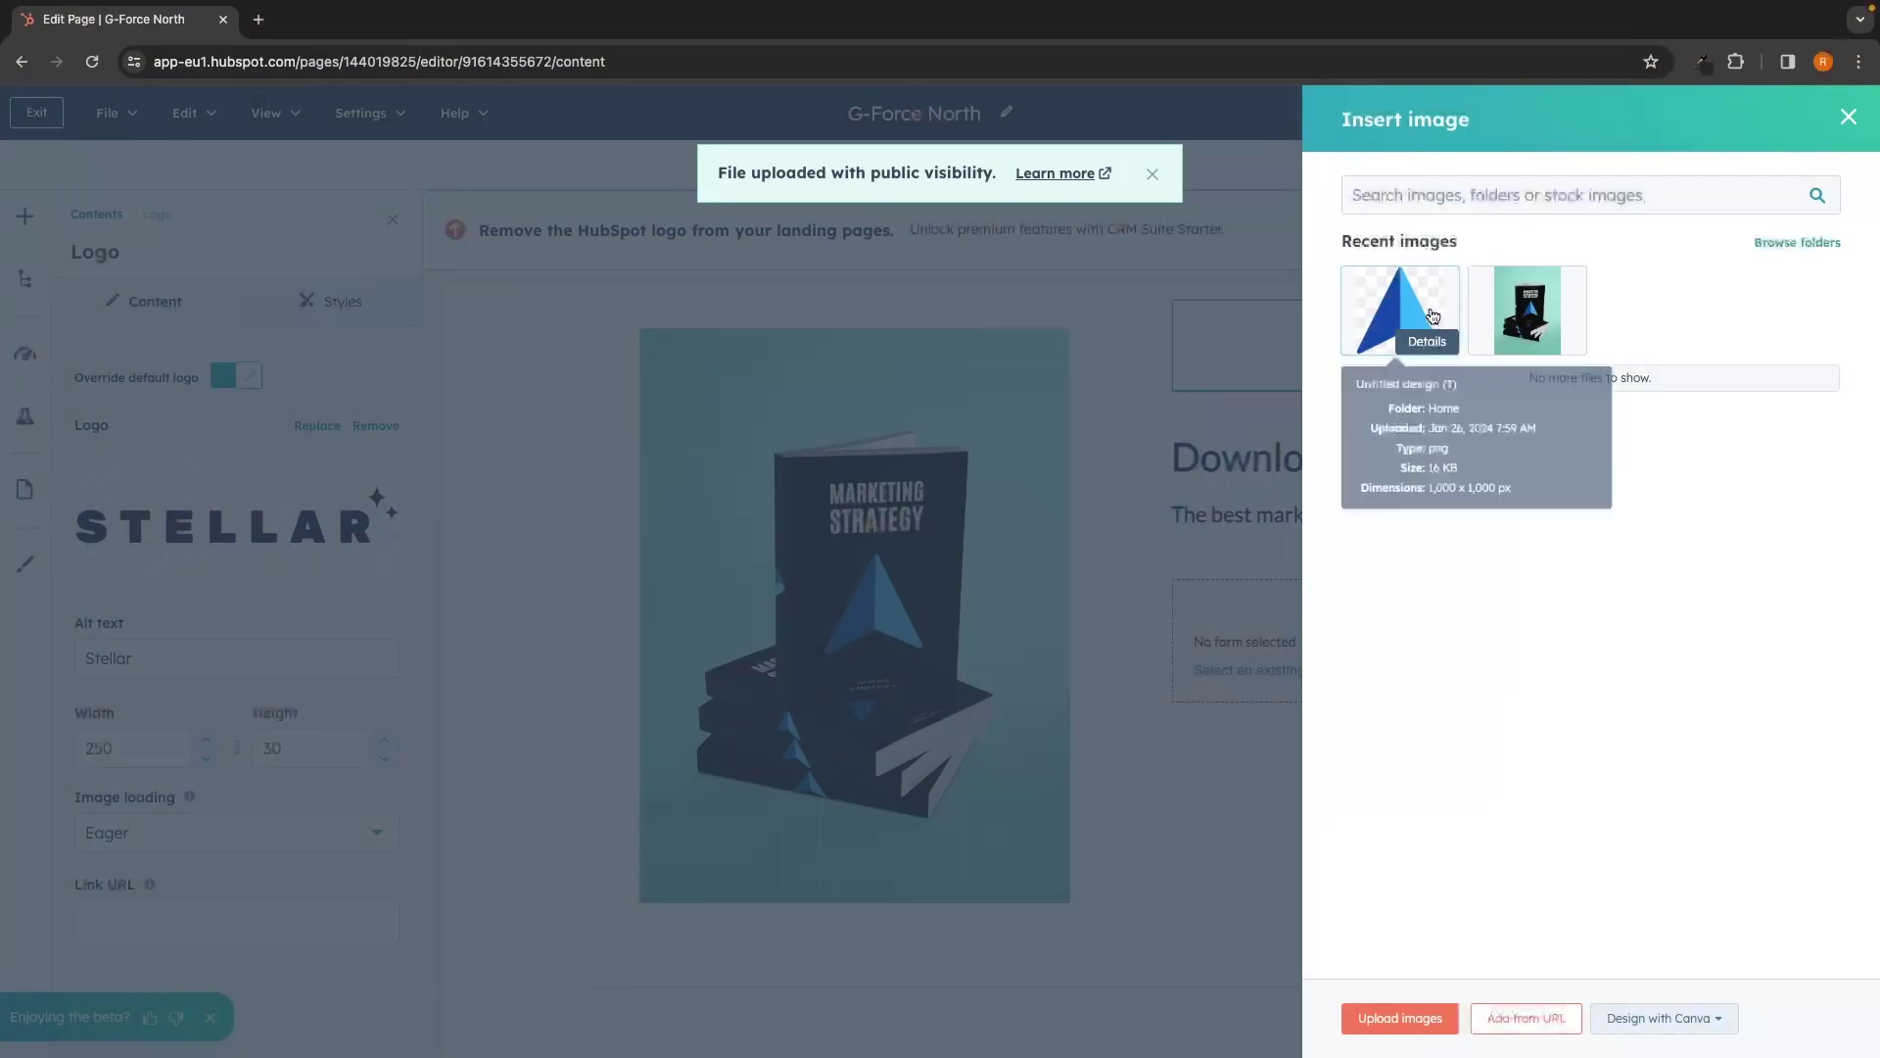
click(1410, 324)
- Set the arrow logo's width to 100 so it becomes 100 × 100
scroll(1506, 571, down, 2)
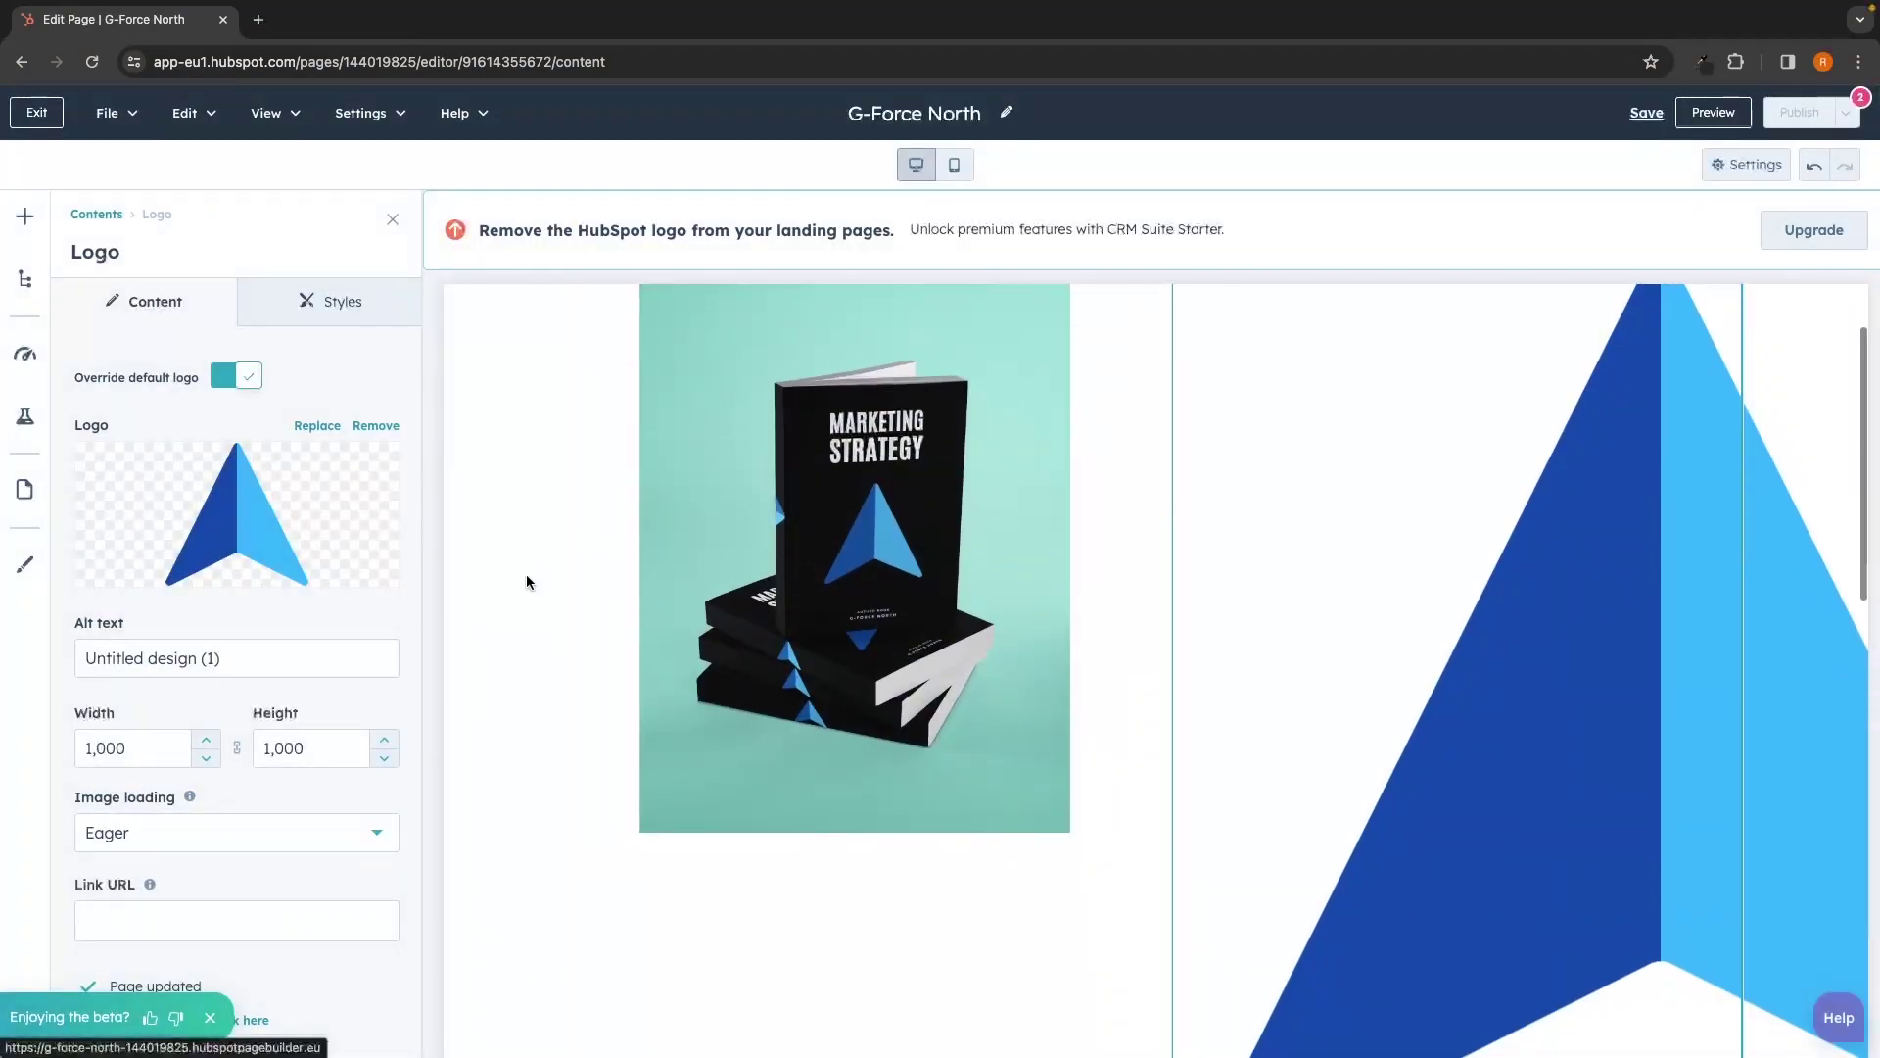
double_click(154, 755)
text(100)
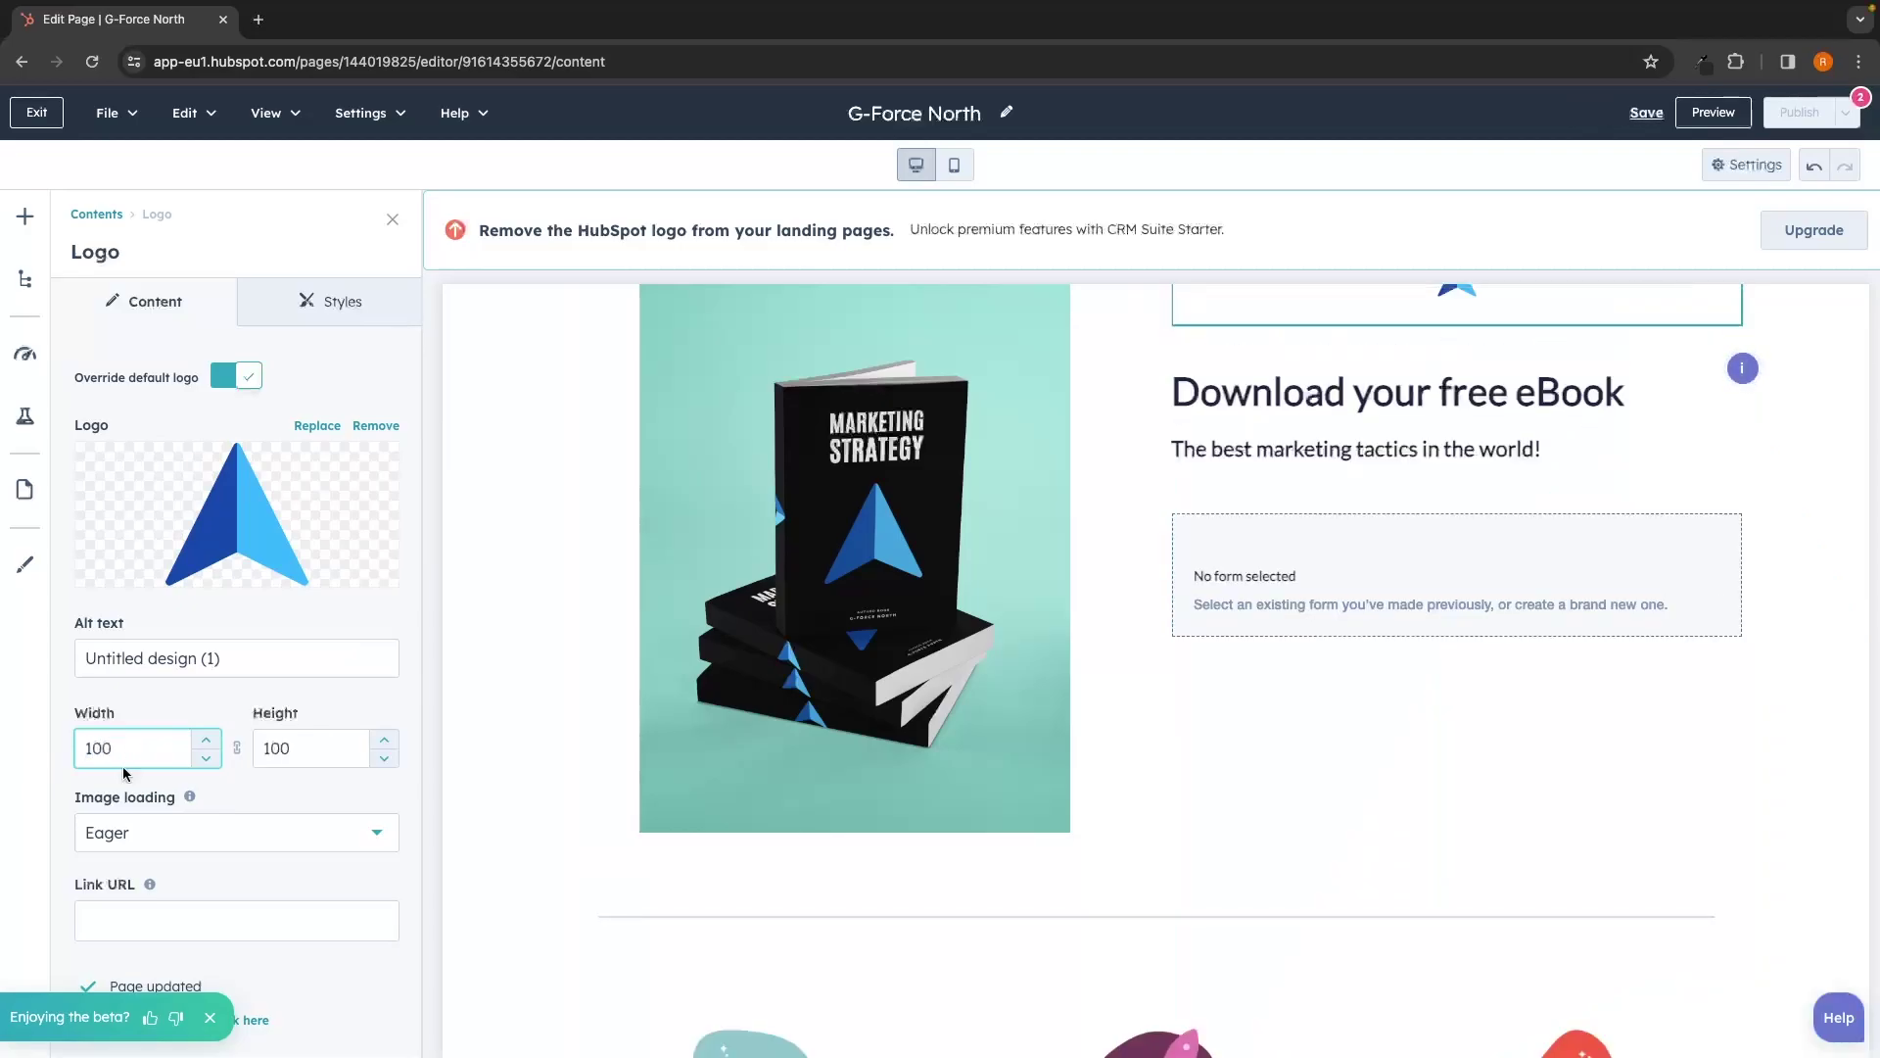
click(1796, 773)
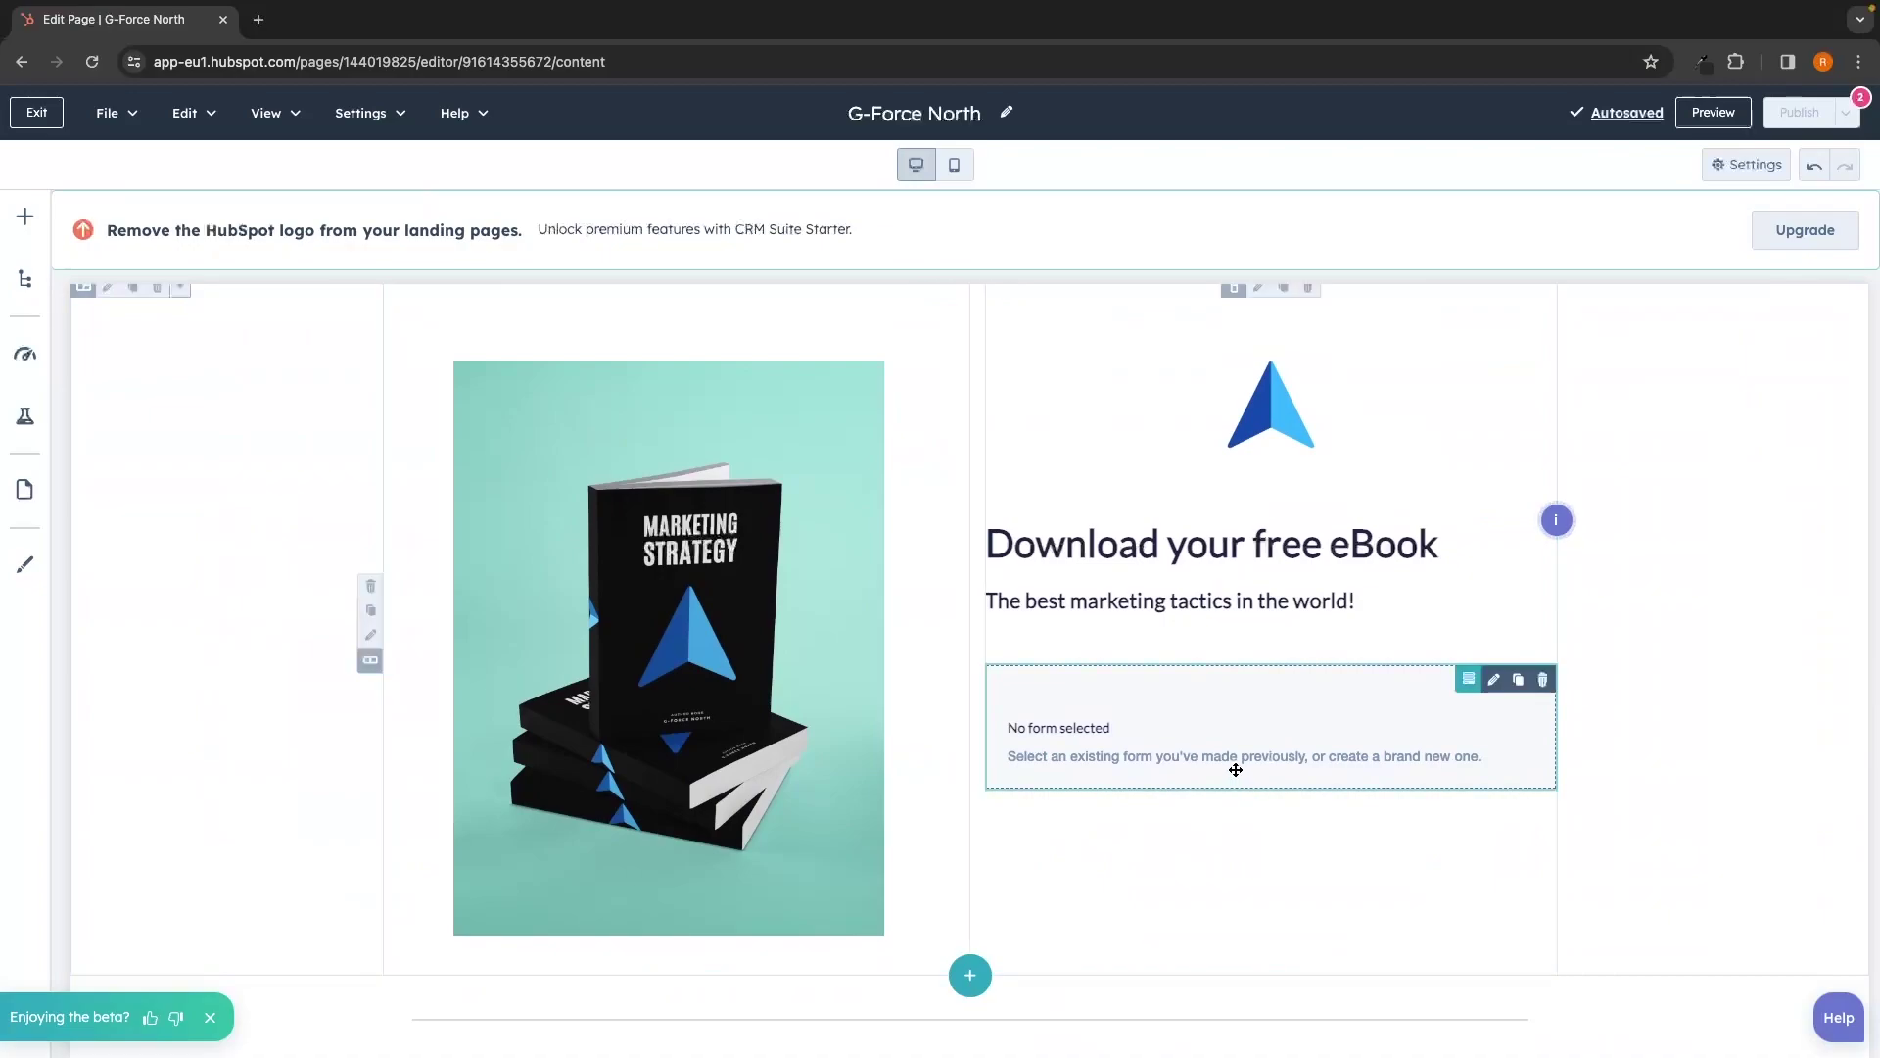
- Title the form module 'Order Form' and attach a newly created form
click(1102, 735)
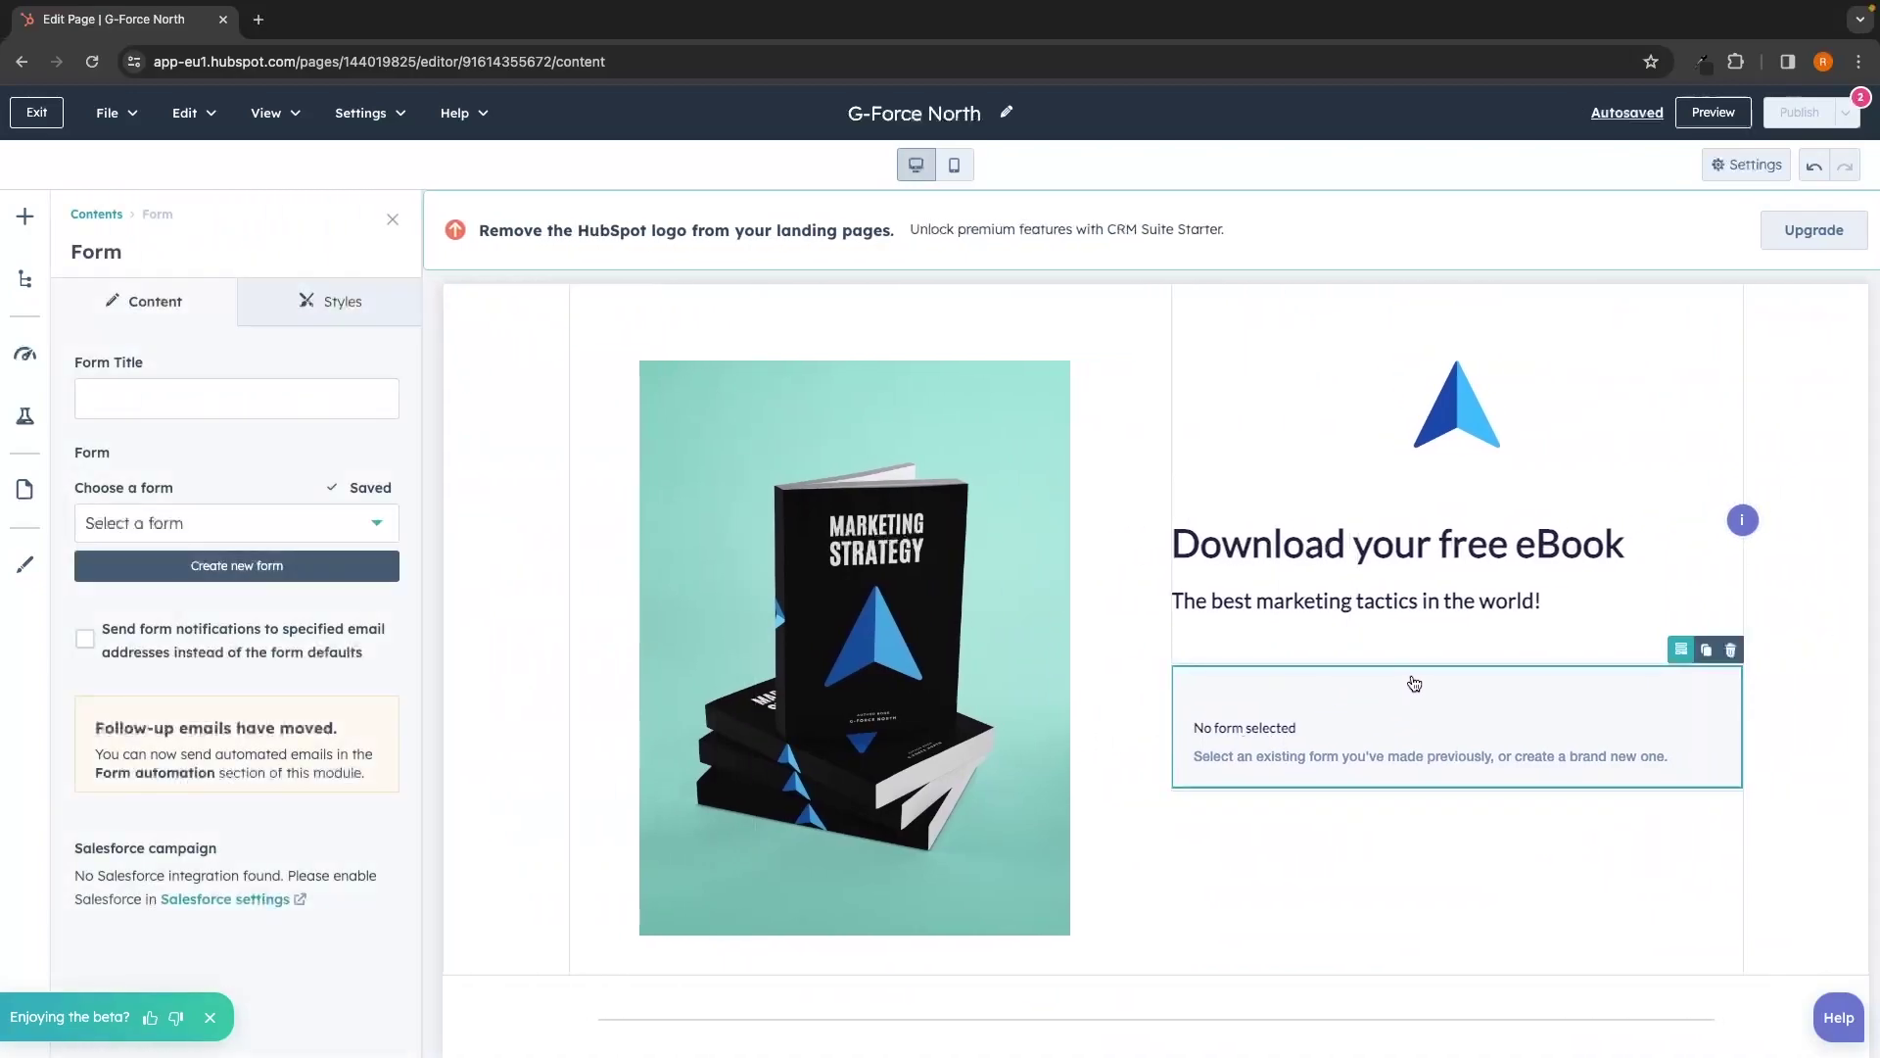
click(255, 393)
text(Order )
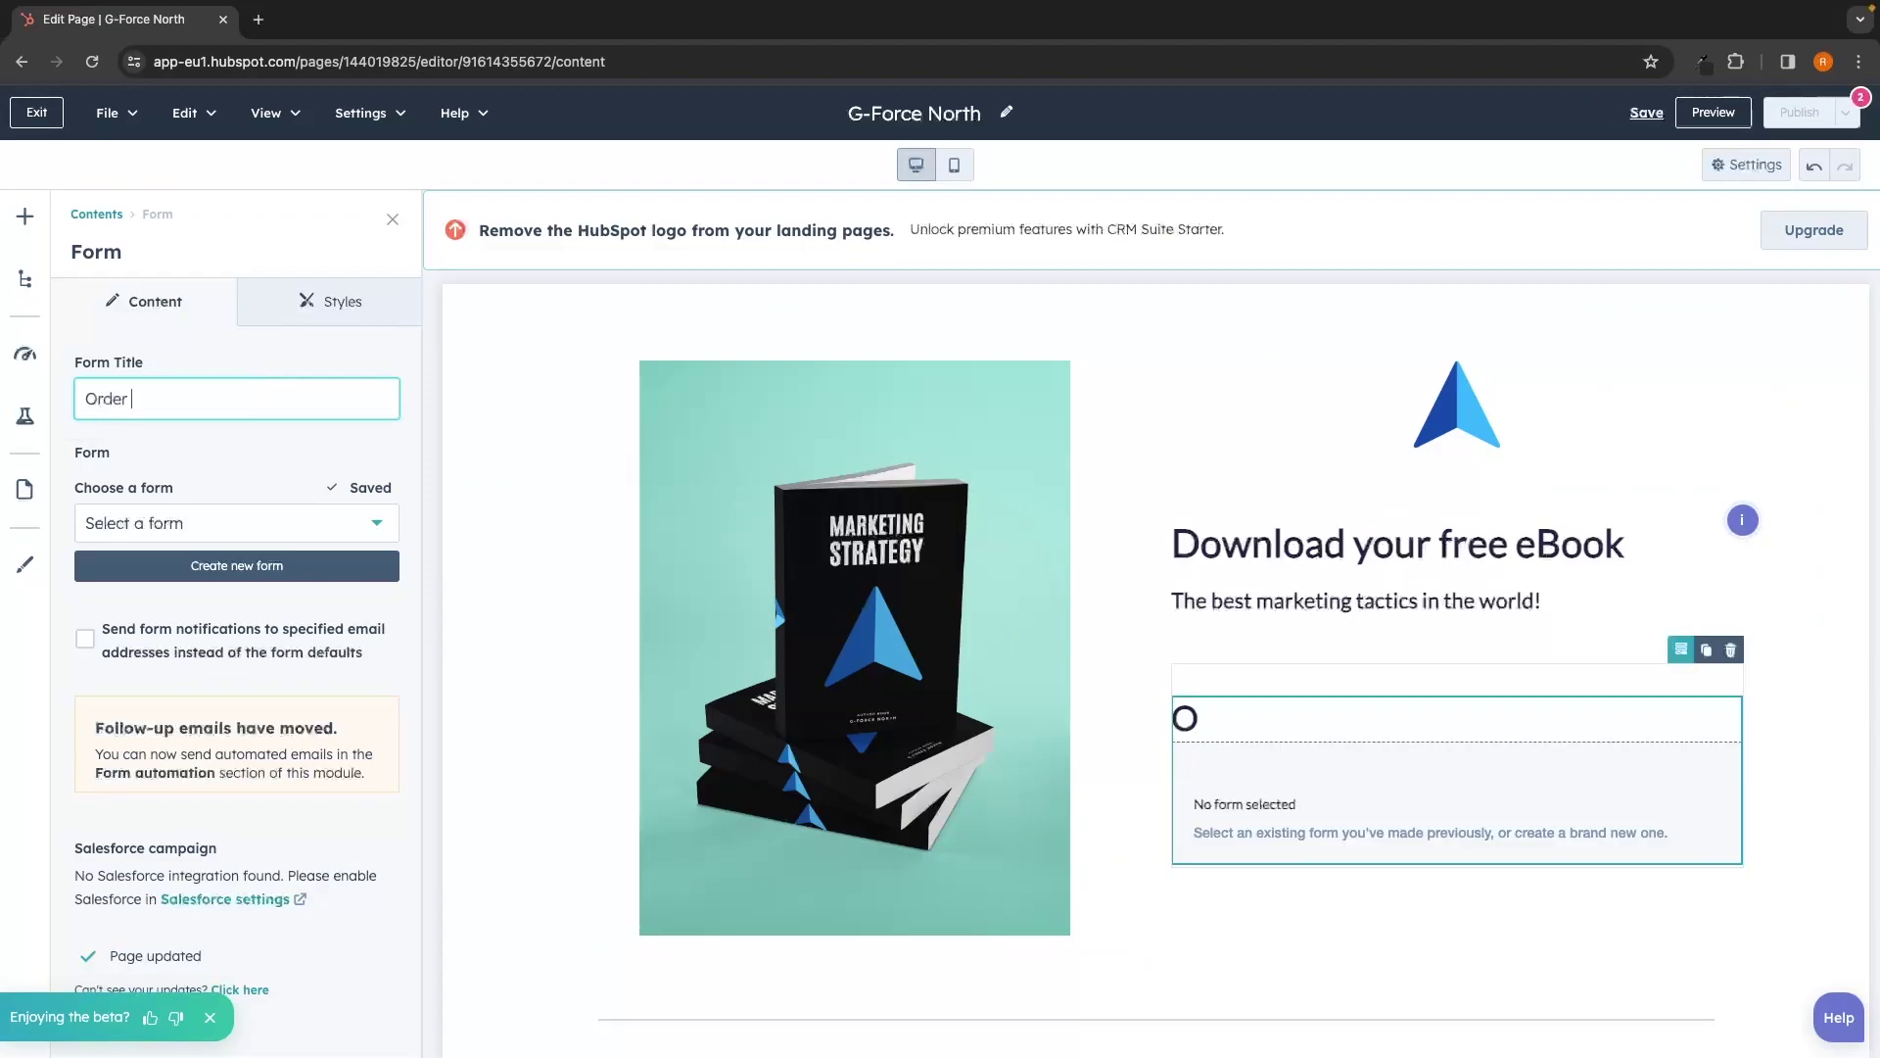
text(Form)
click(195, 519)
click(236, 566)
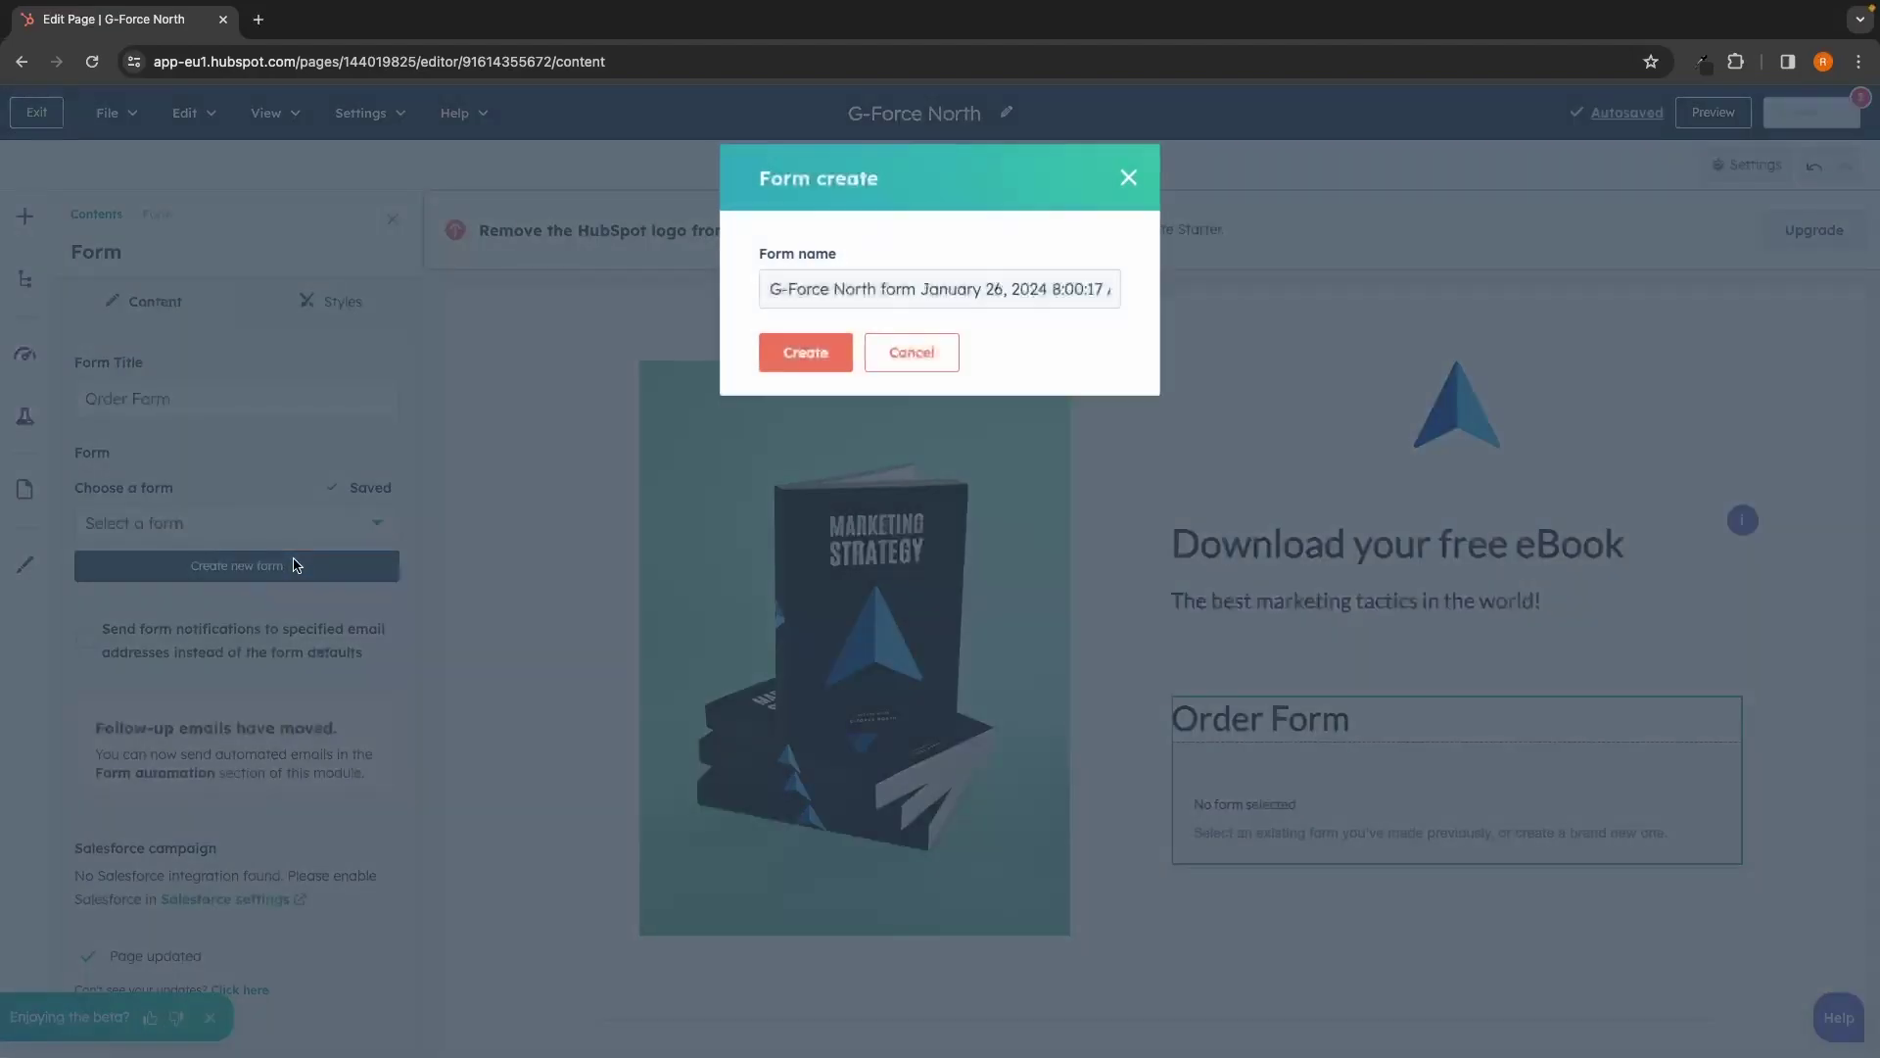
click(798, 352)
scroll(330, 624, down, 1)
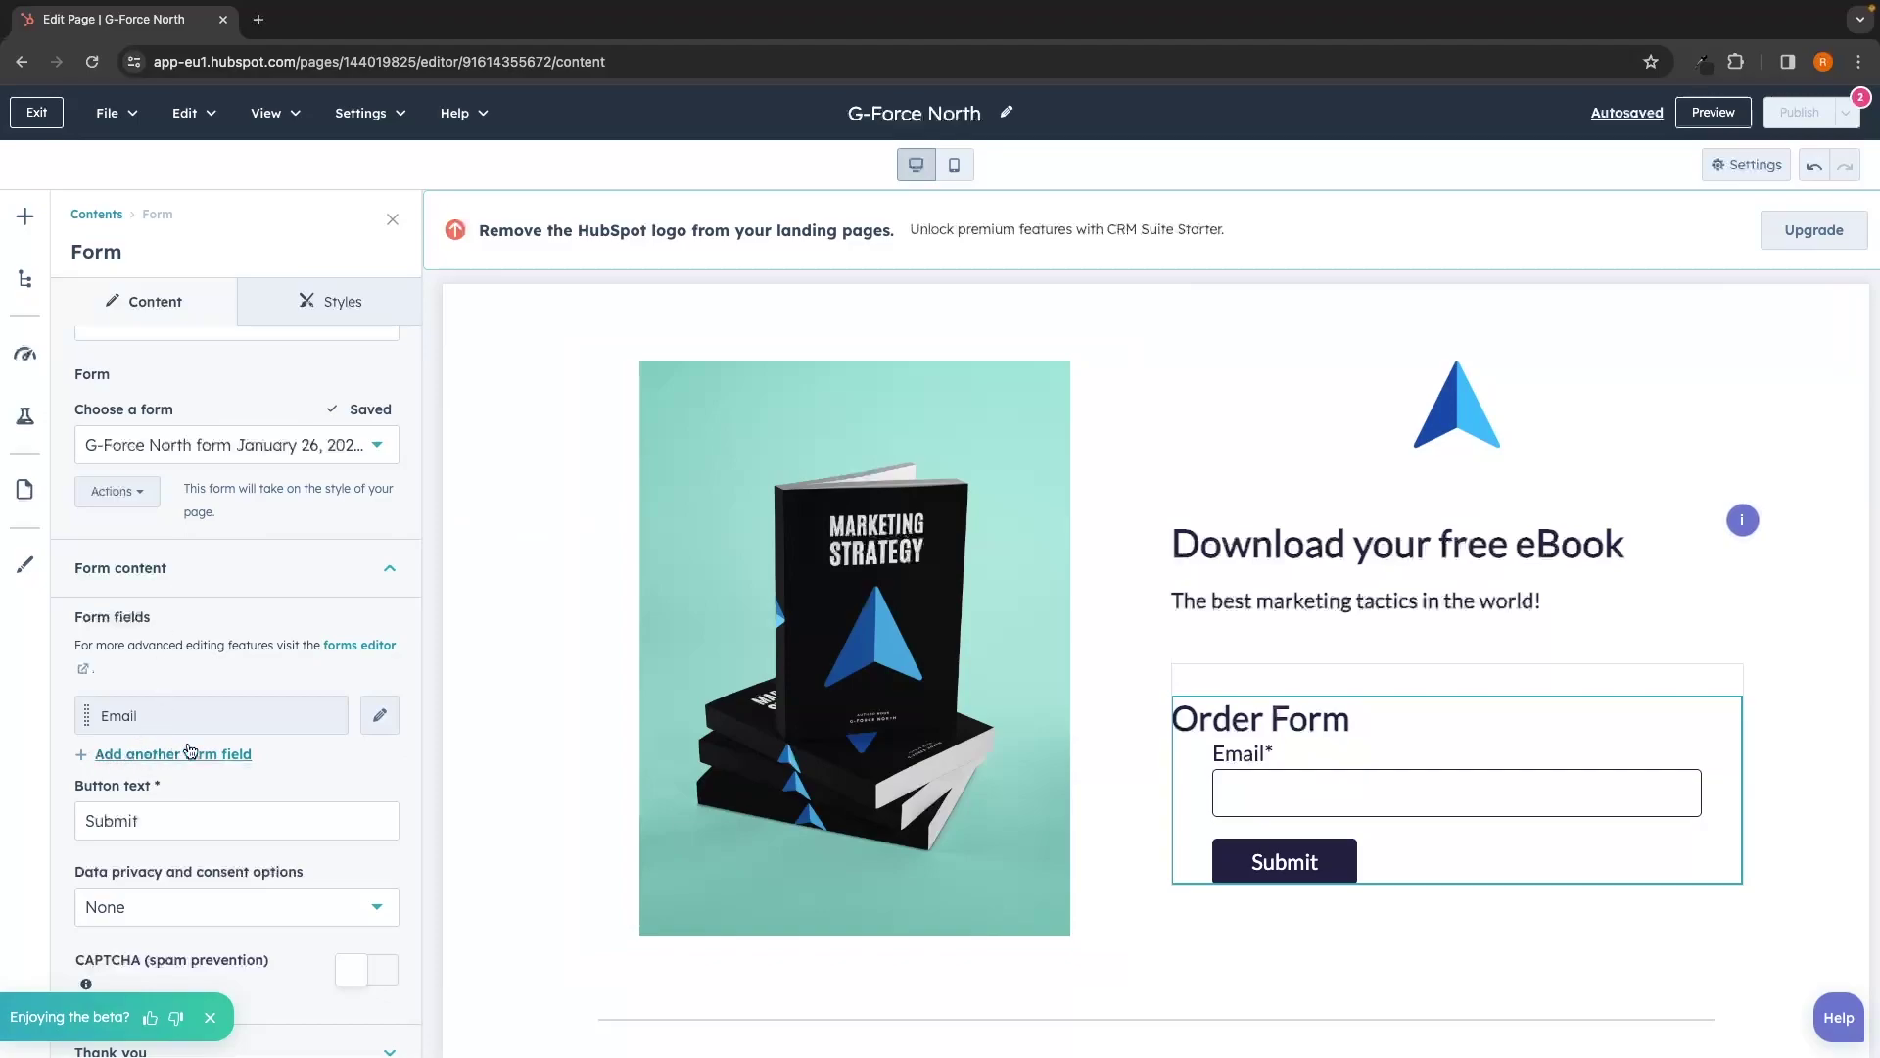
- Add a First Name field to the form below Email
click(218, 756)
click(256, 775)
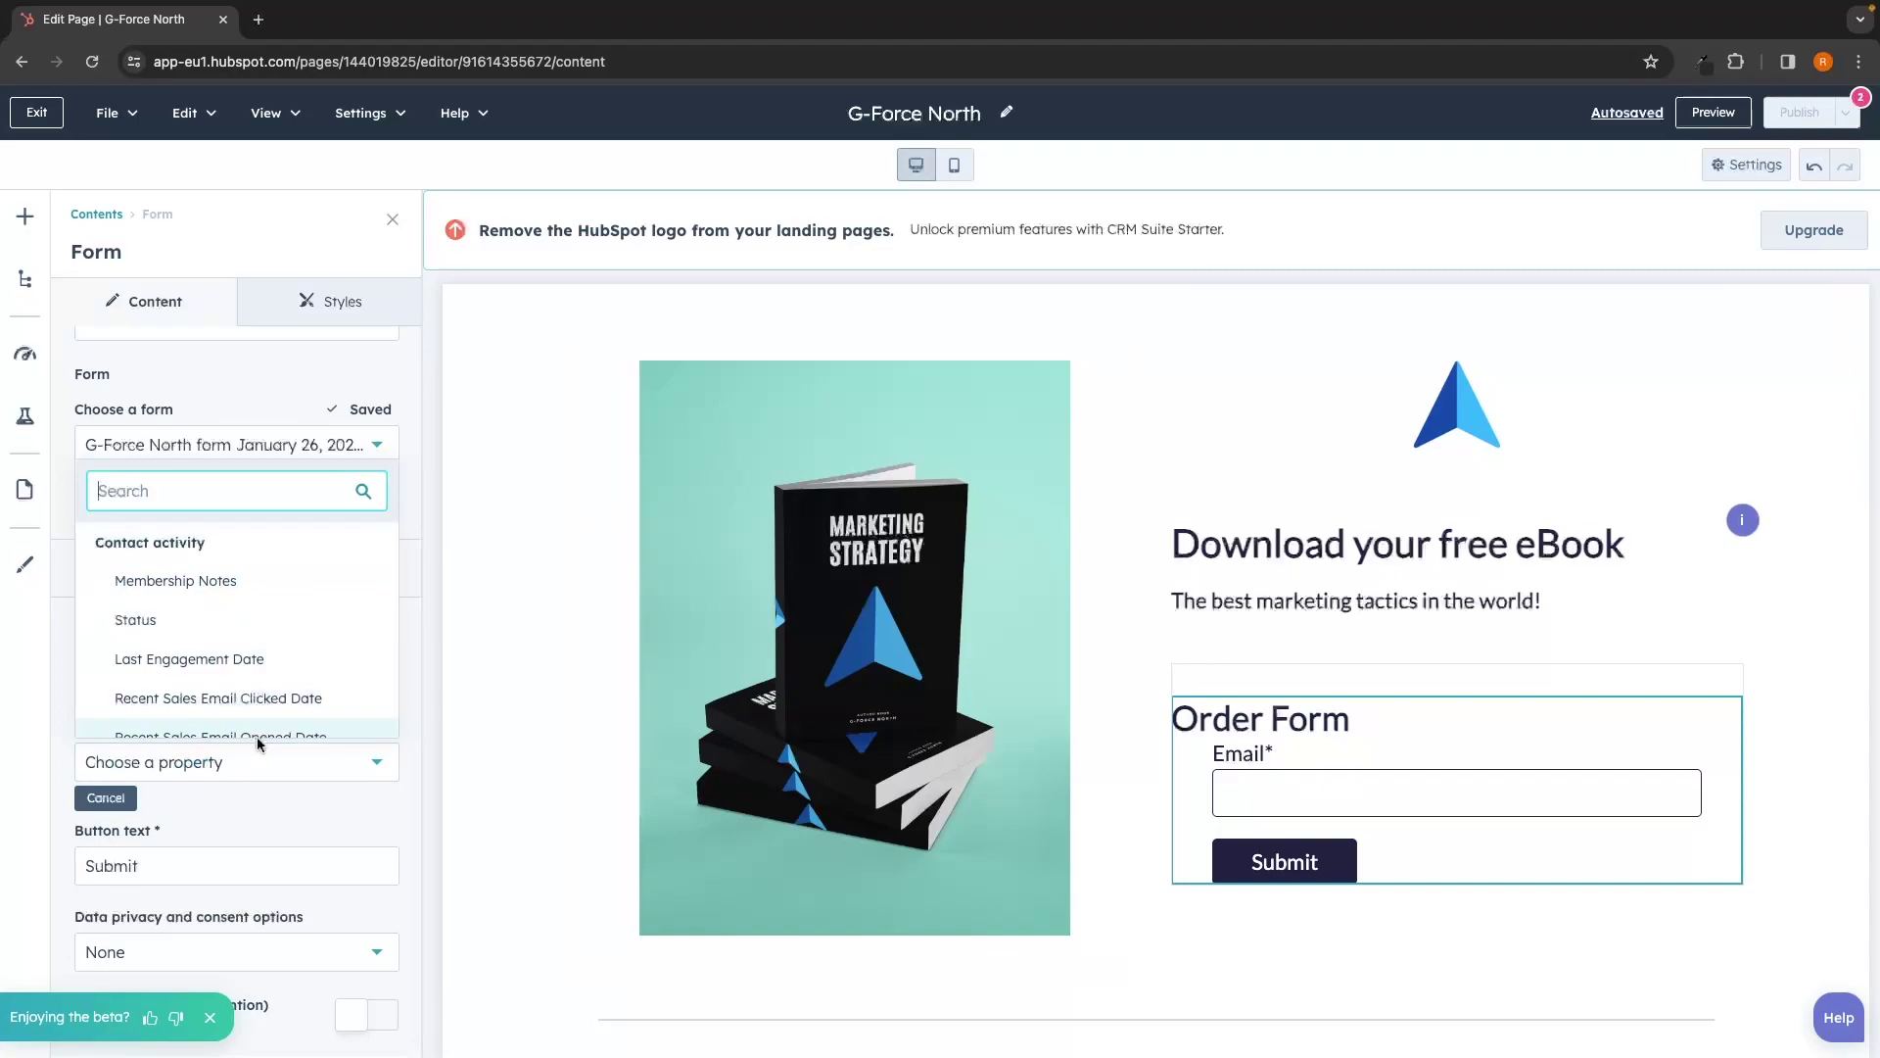
text(name)
click(165, 582)
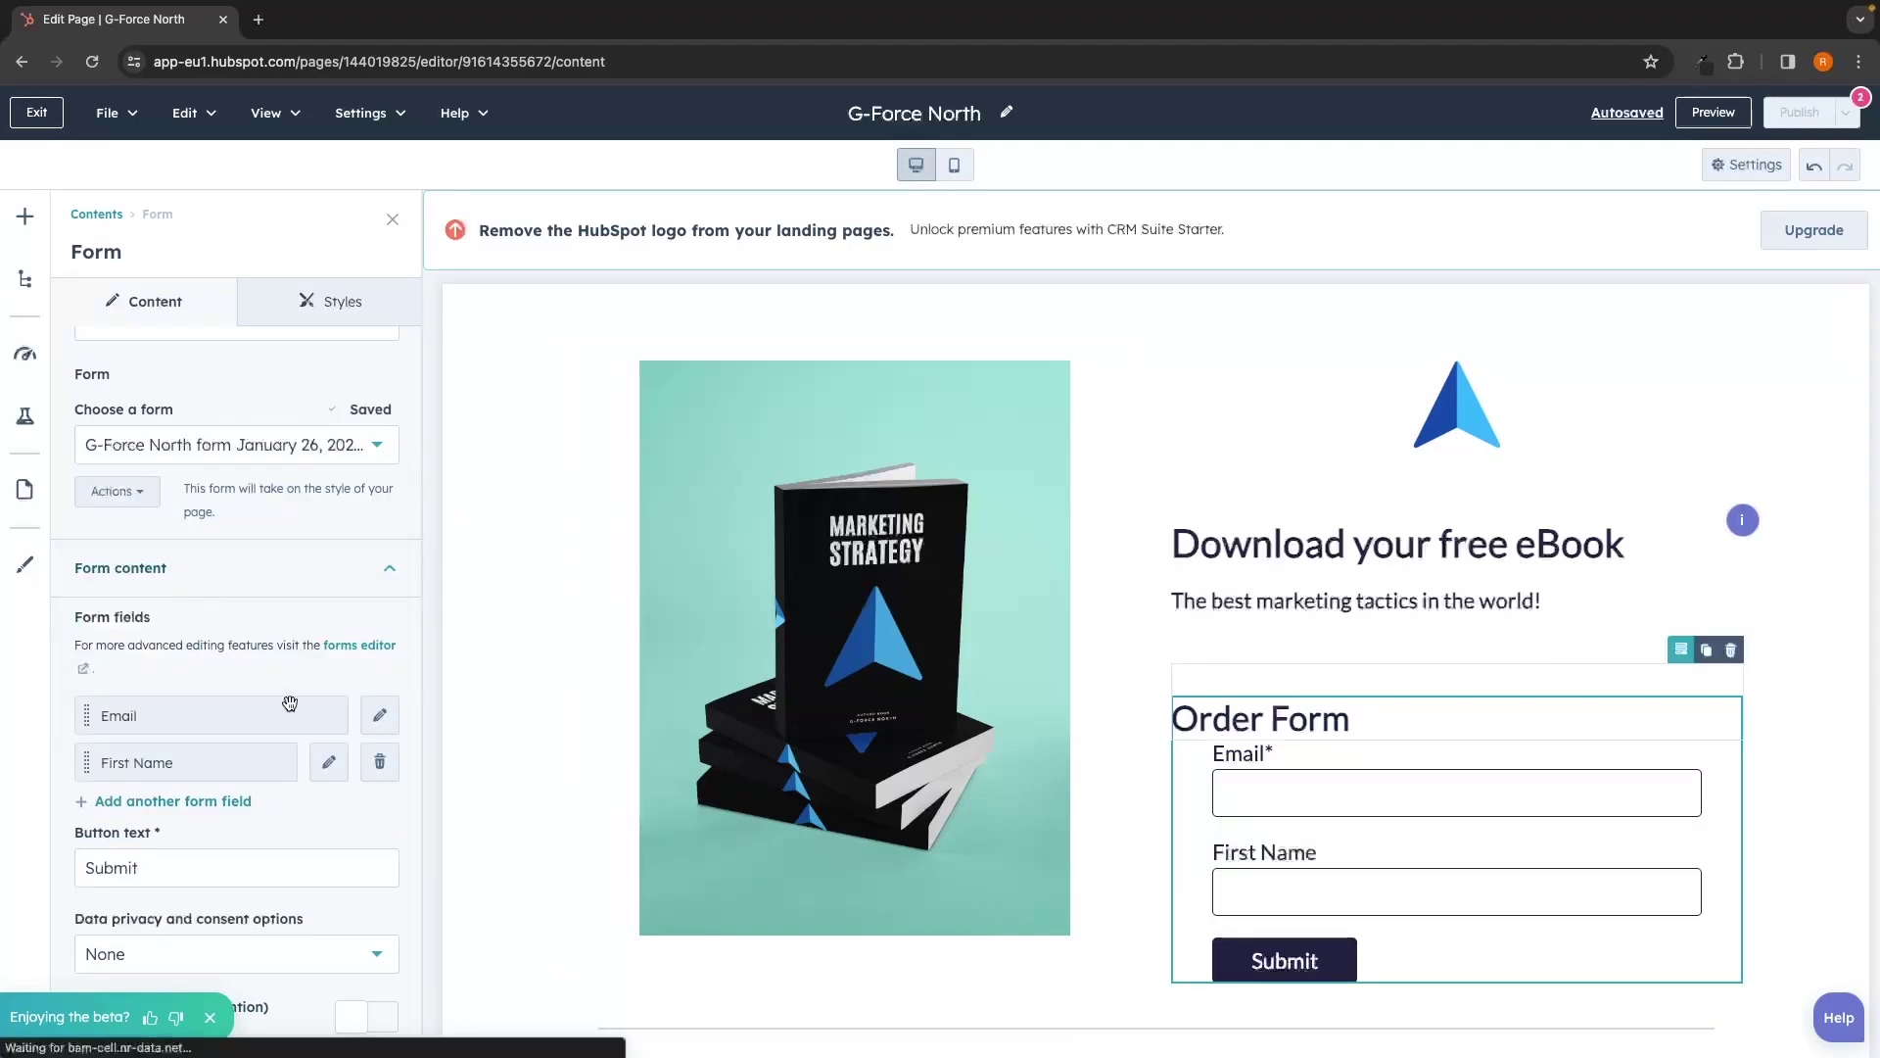
scroll(311, 777, down, 1)
- Change the form title from 'Order Form' to 'Get your Ebook now'
scroll(309, 686, up, 2)
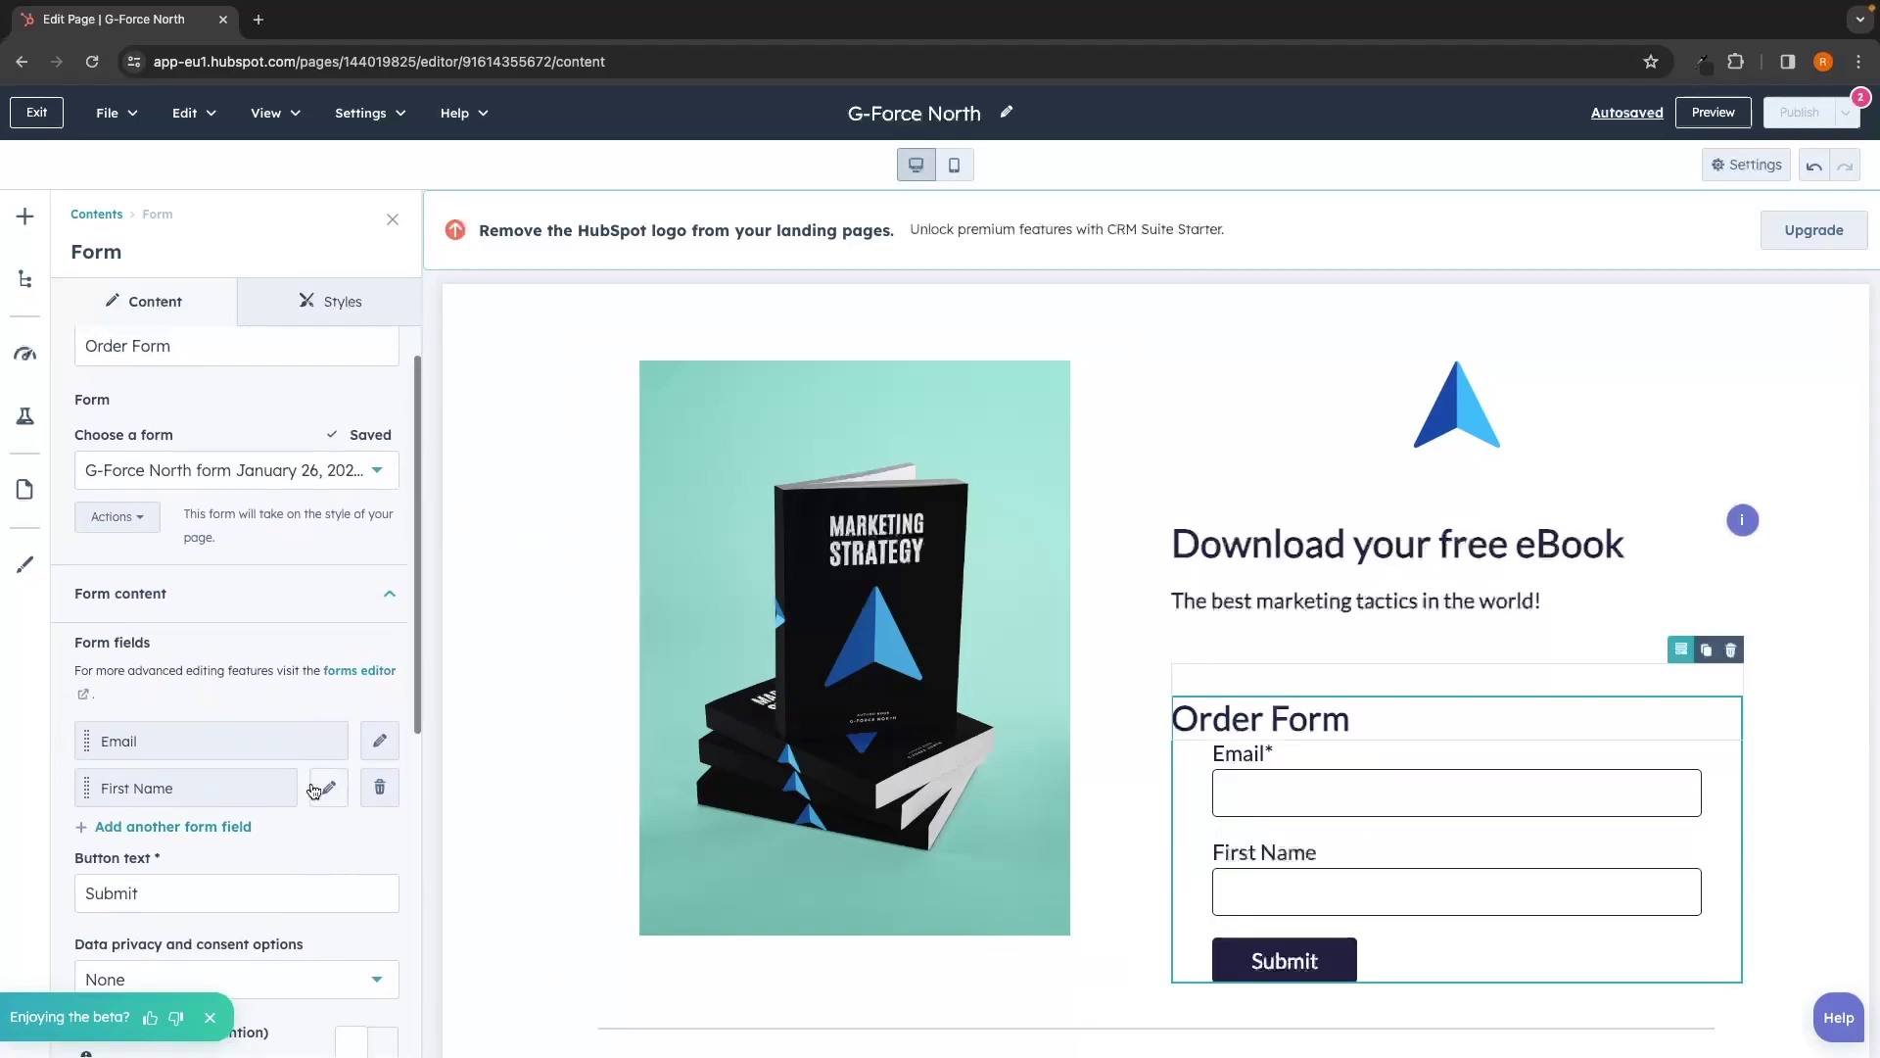
triple_click(135, 389)
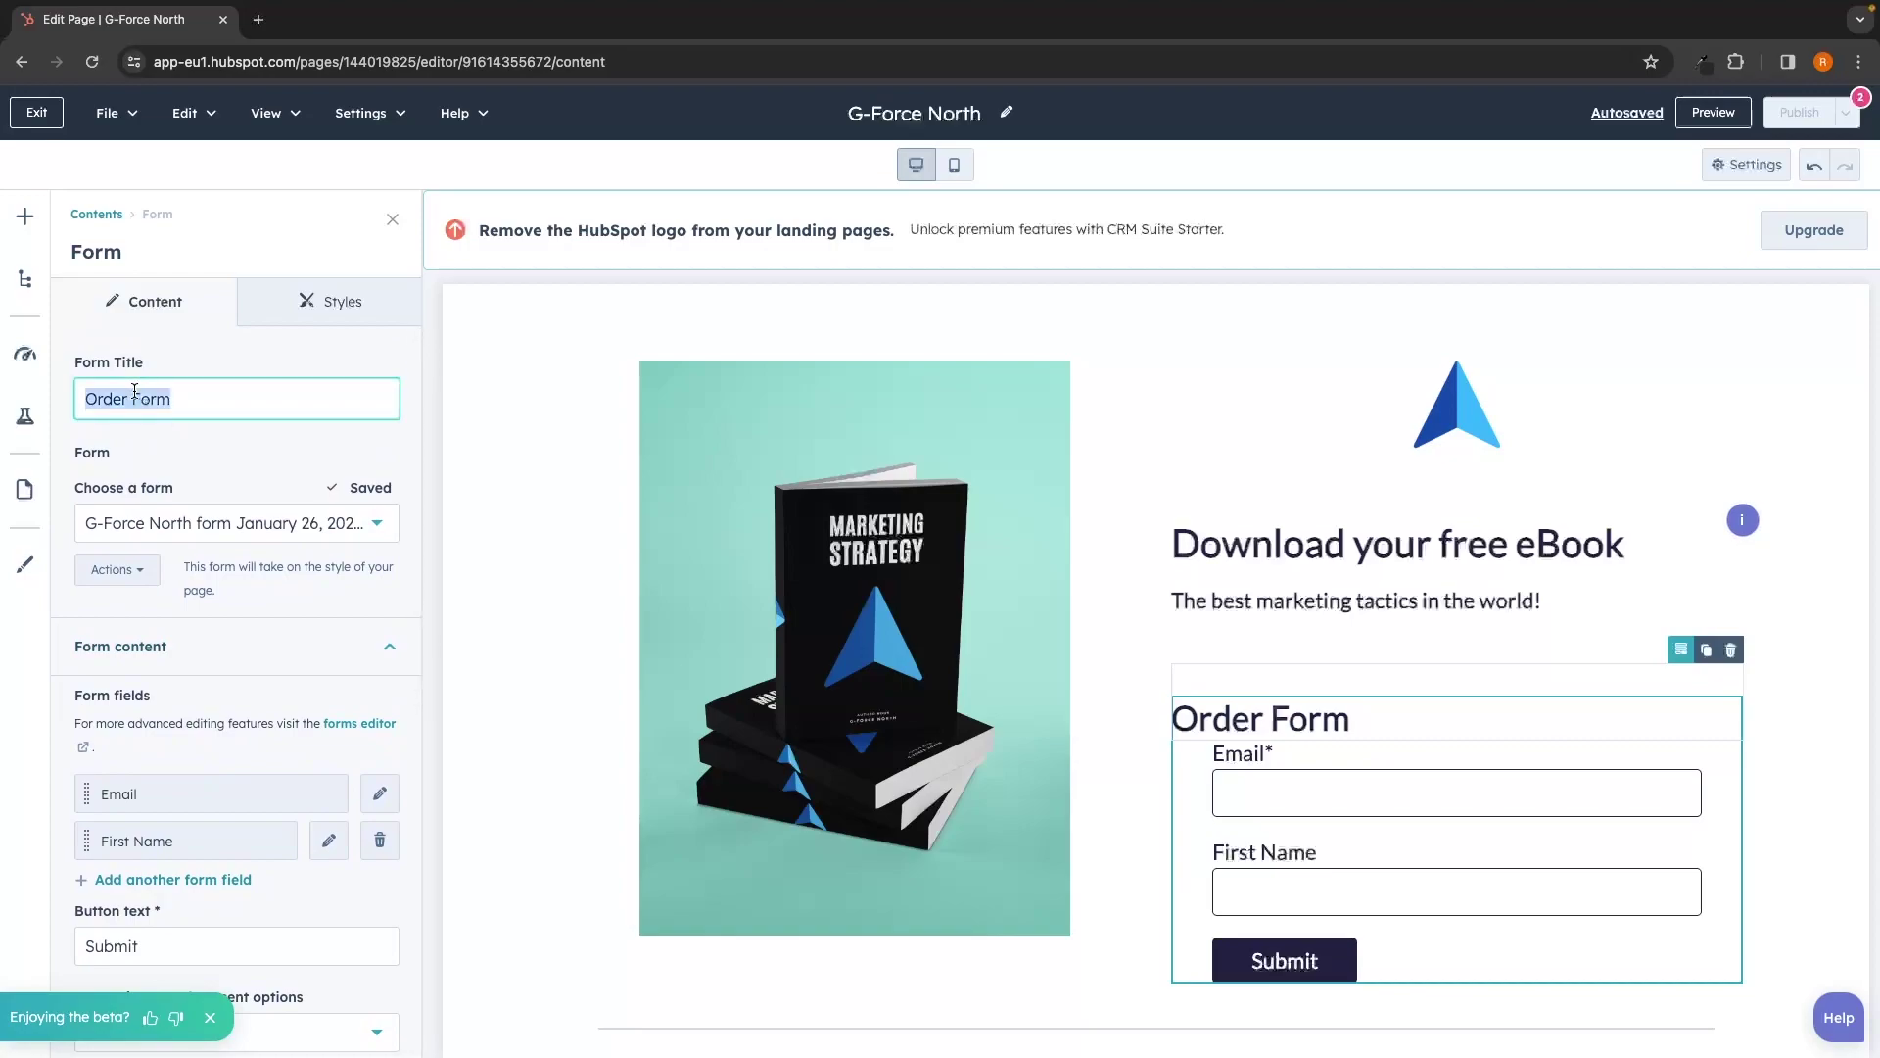
text(Get your Ebook n)
key(BackSpace)
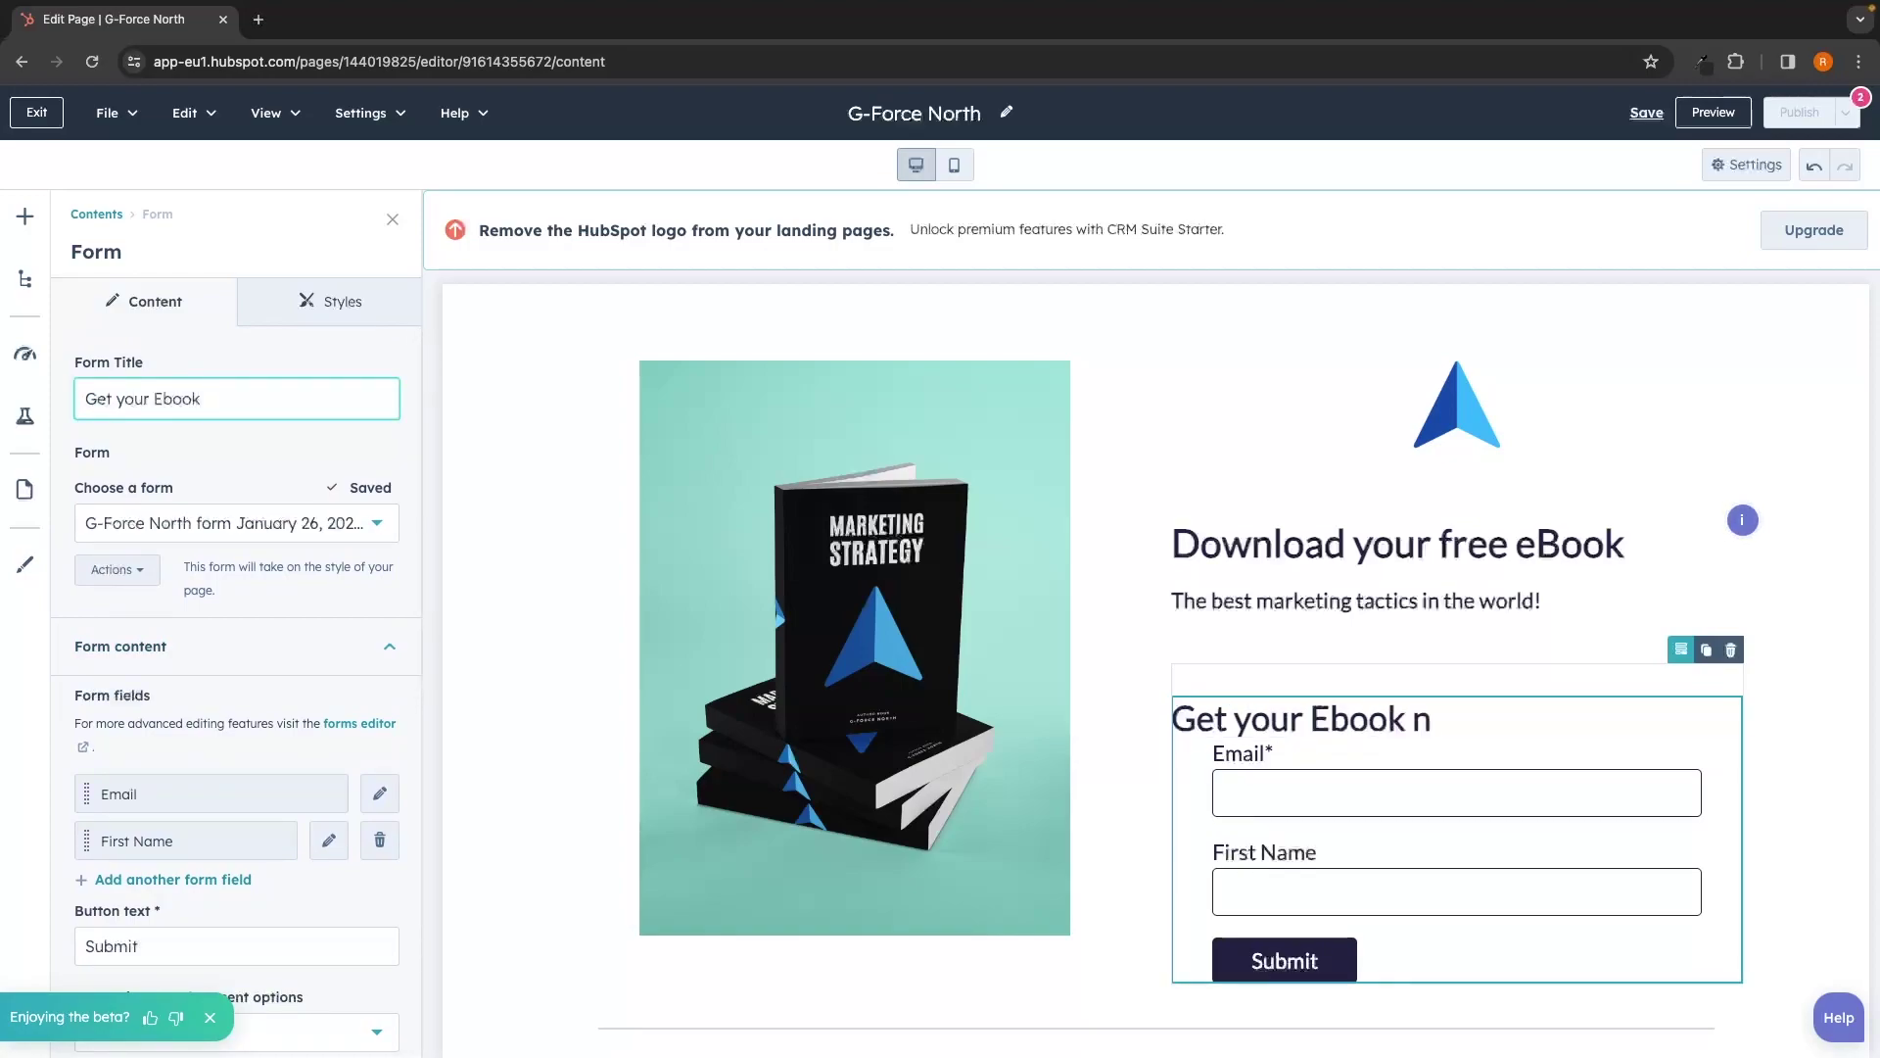
scroll(235, 636, down, 5)
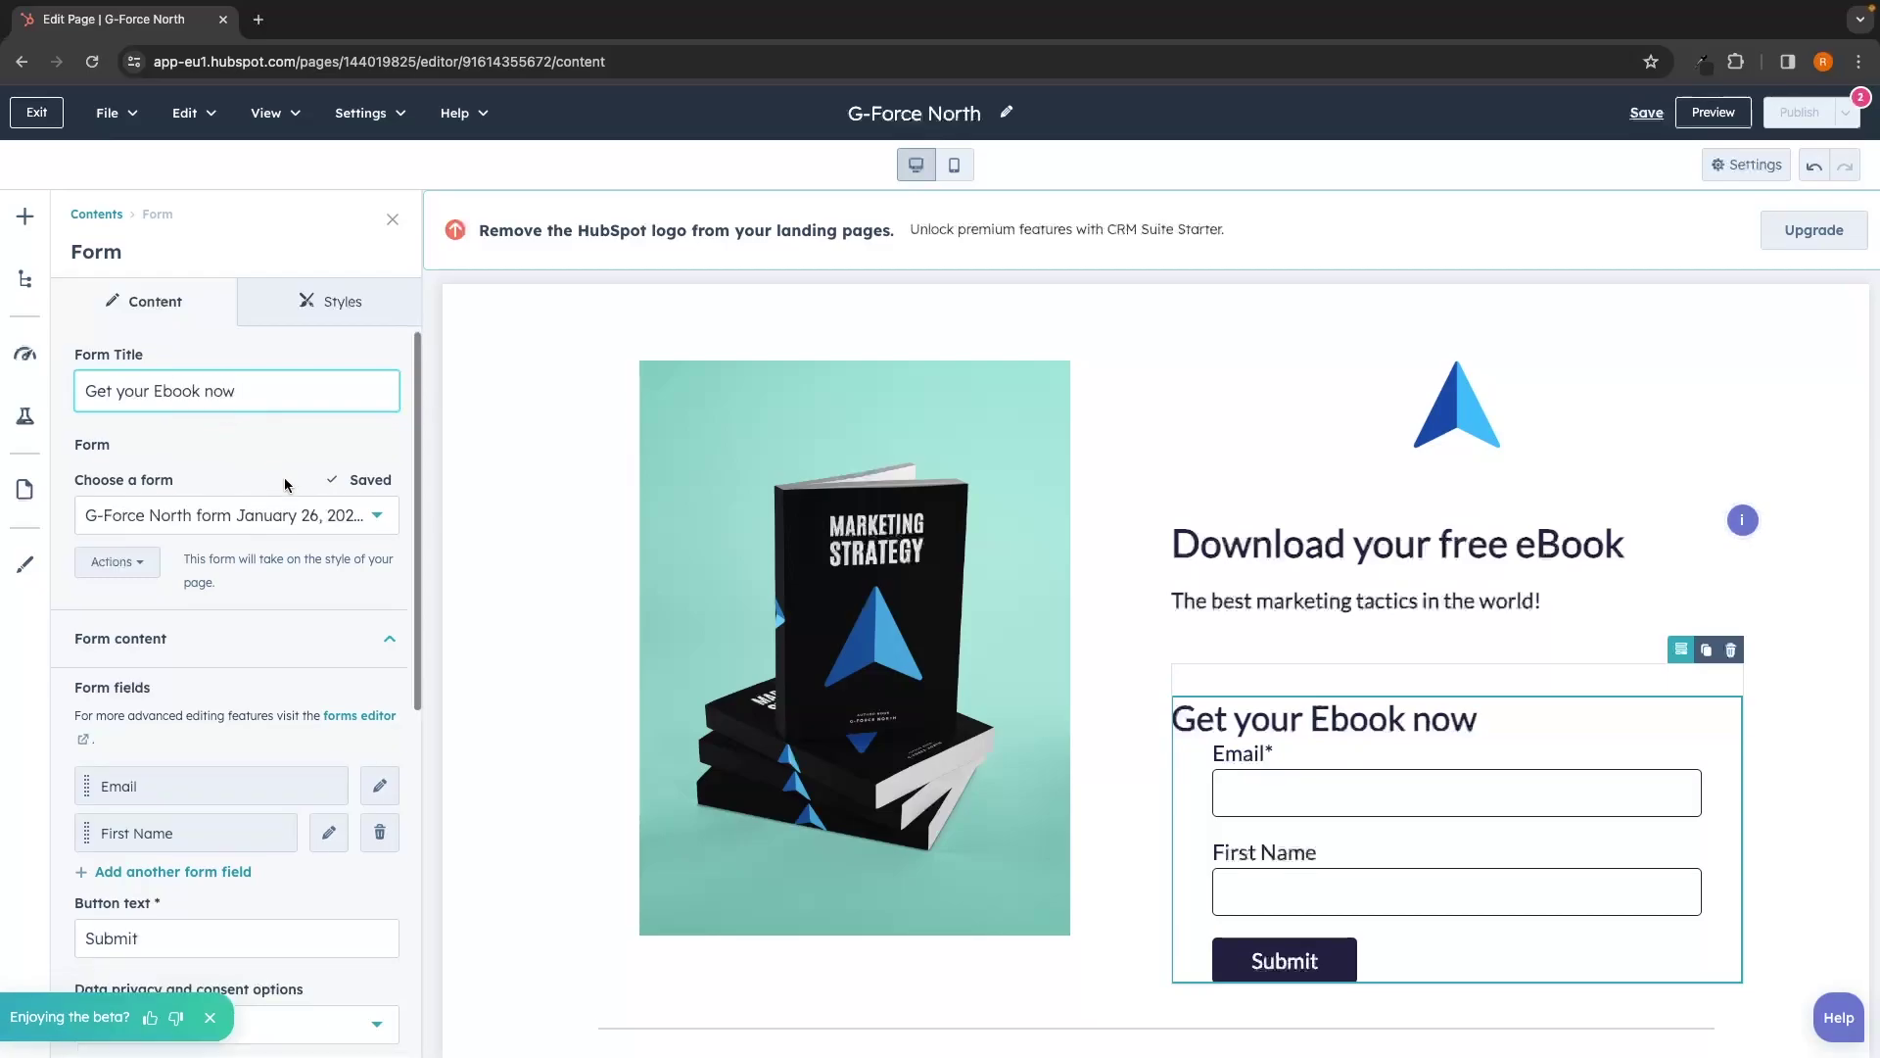
scroll(1289, 655, down, 6)
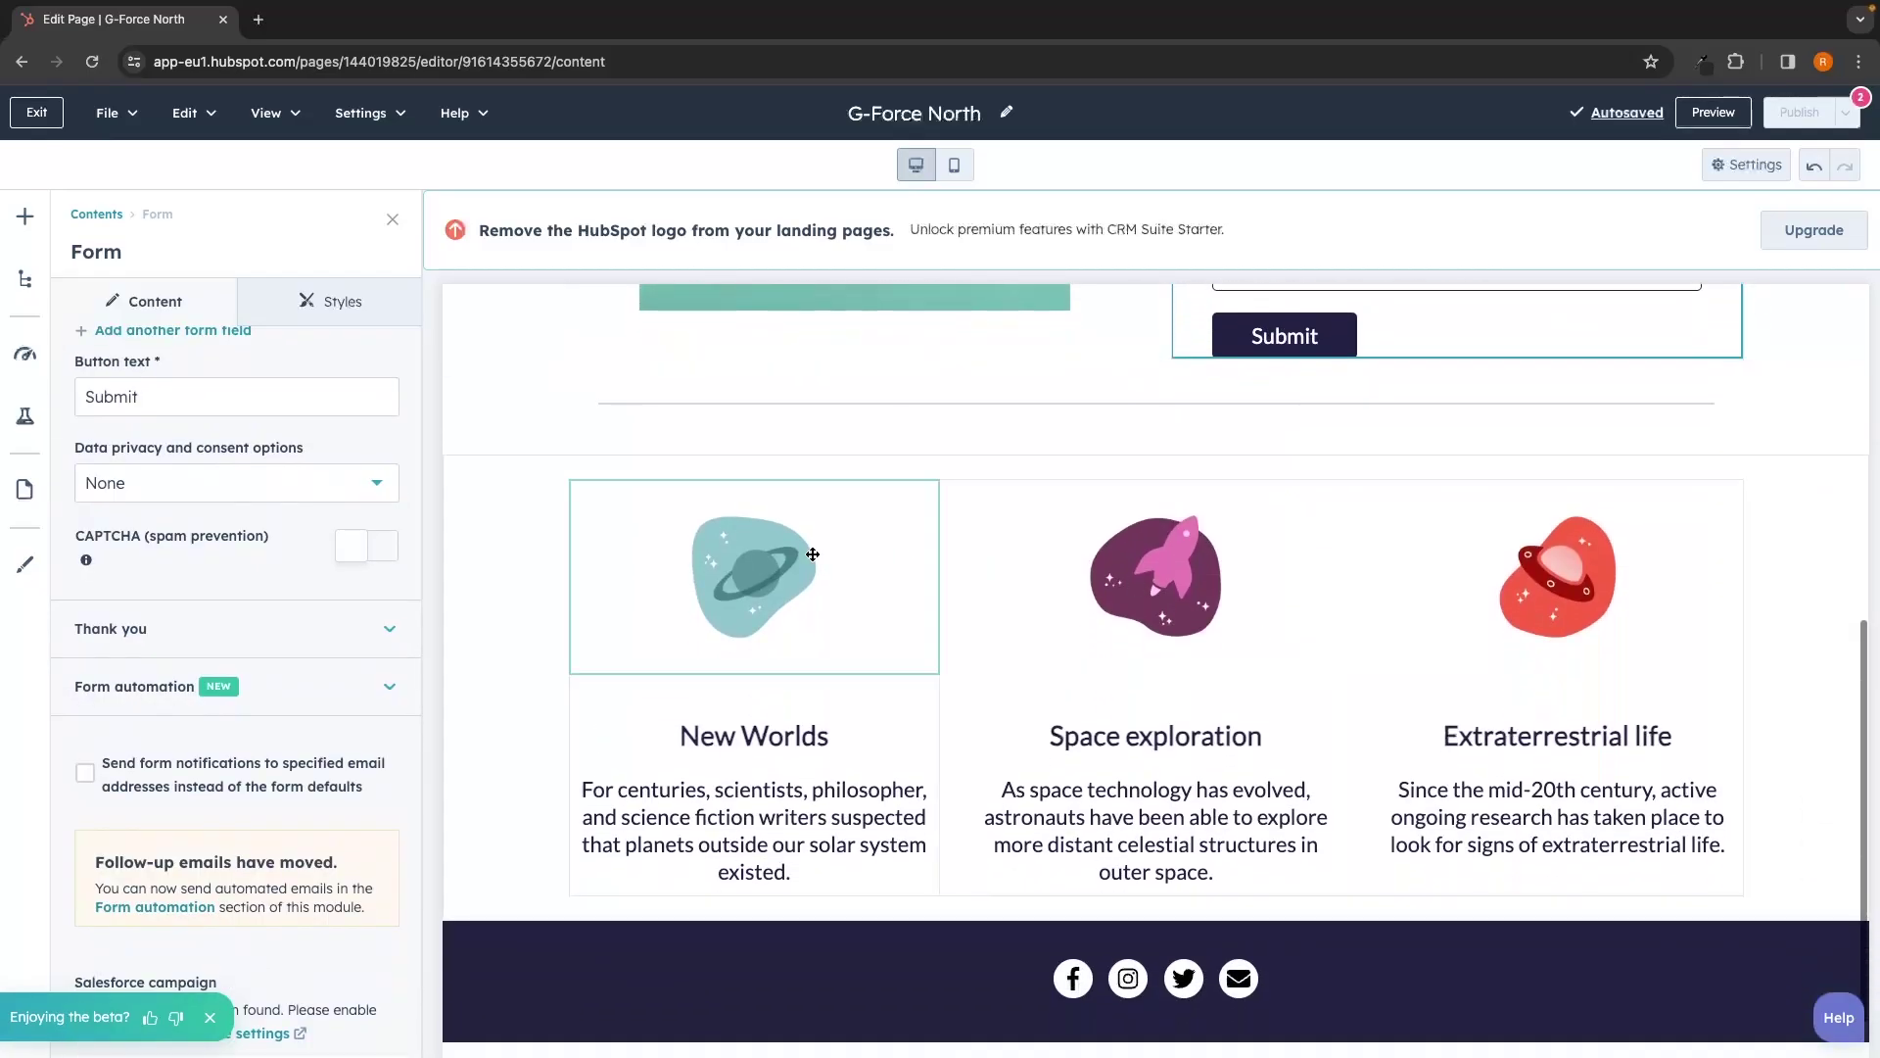
- Rename the first feature column heading from New Worlds to 'The best ebook'
scroll(861, 582, down, 1)
click(822, 811)
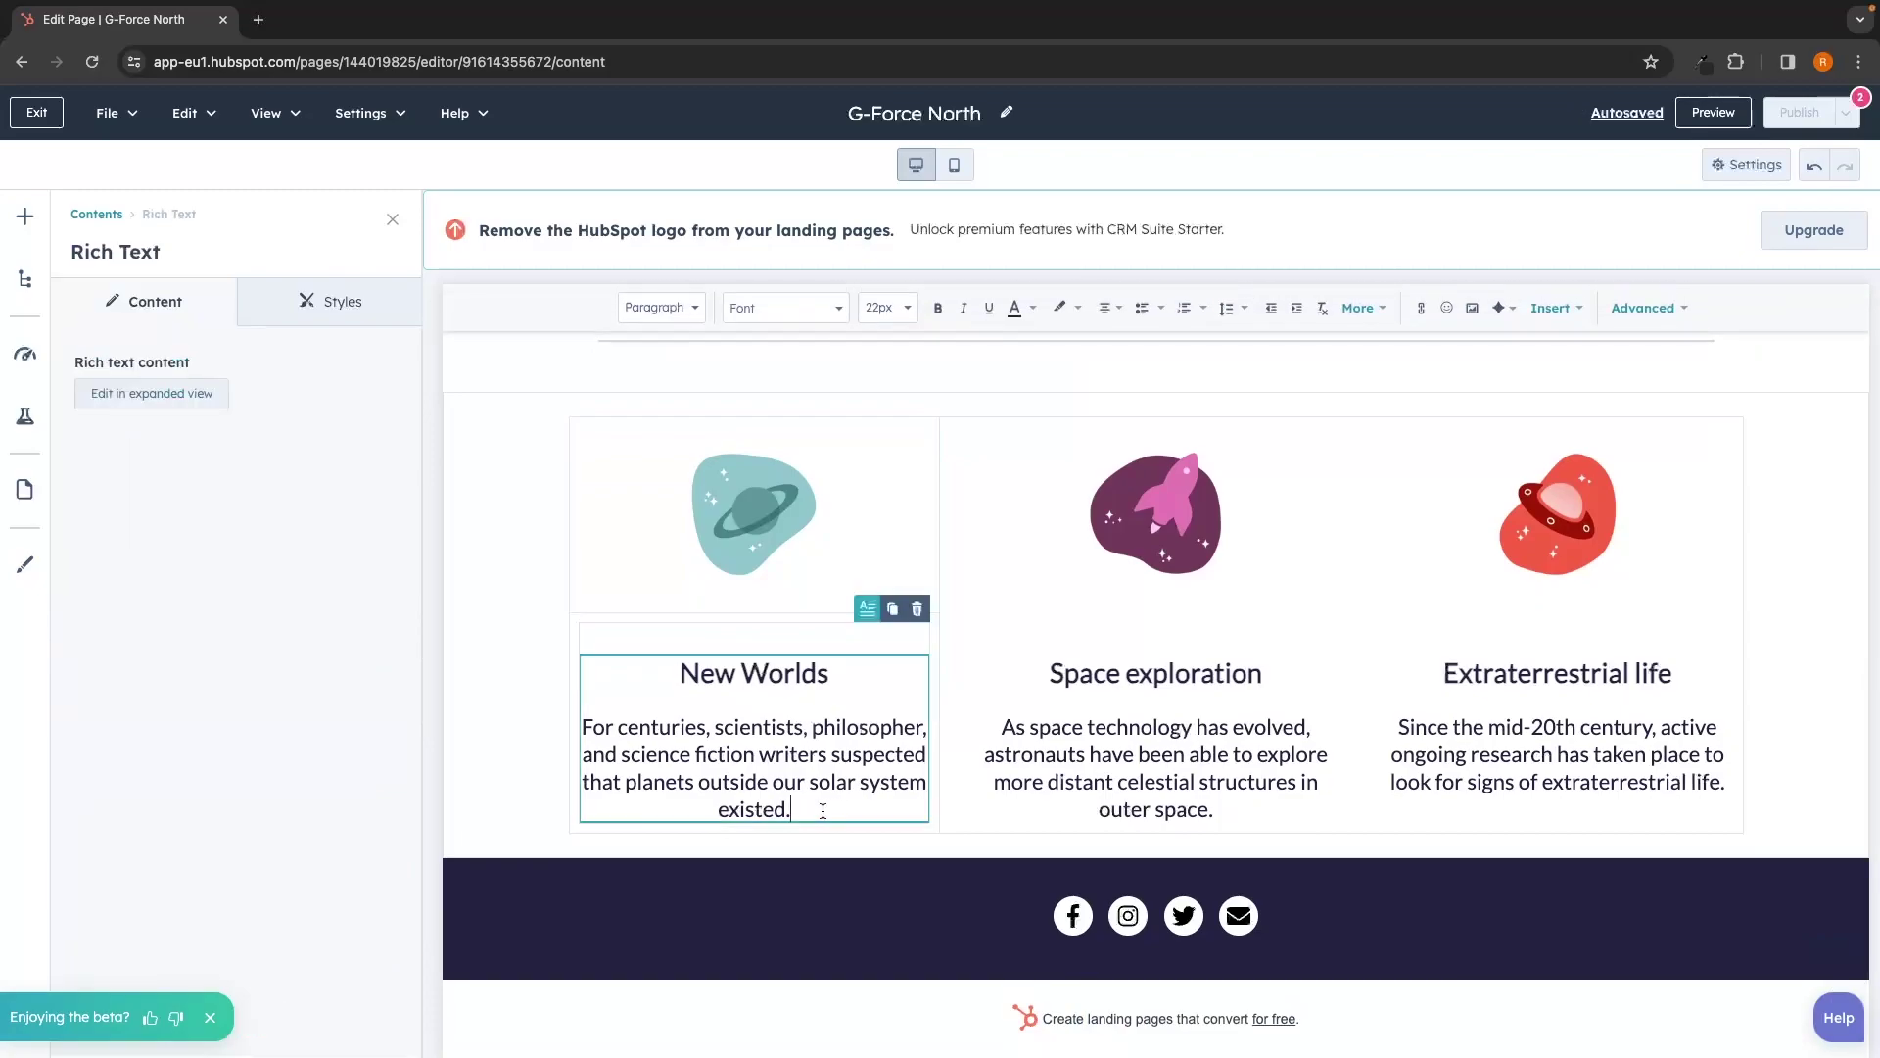
drag(811, 806, 609, 670)
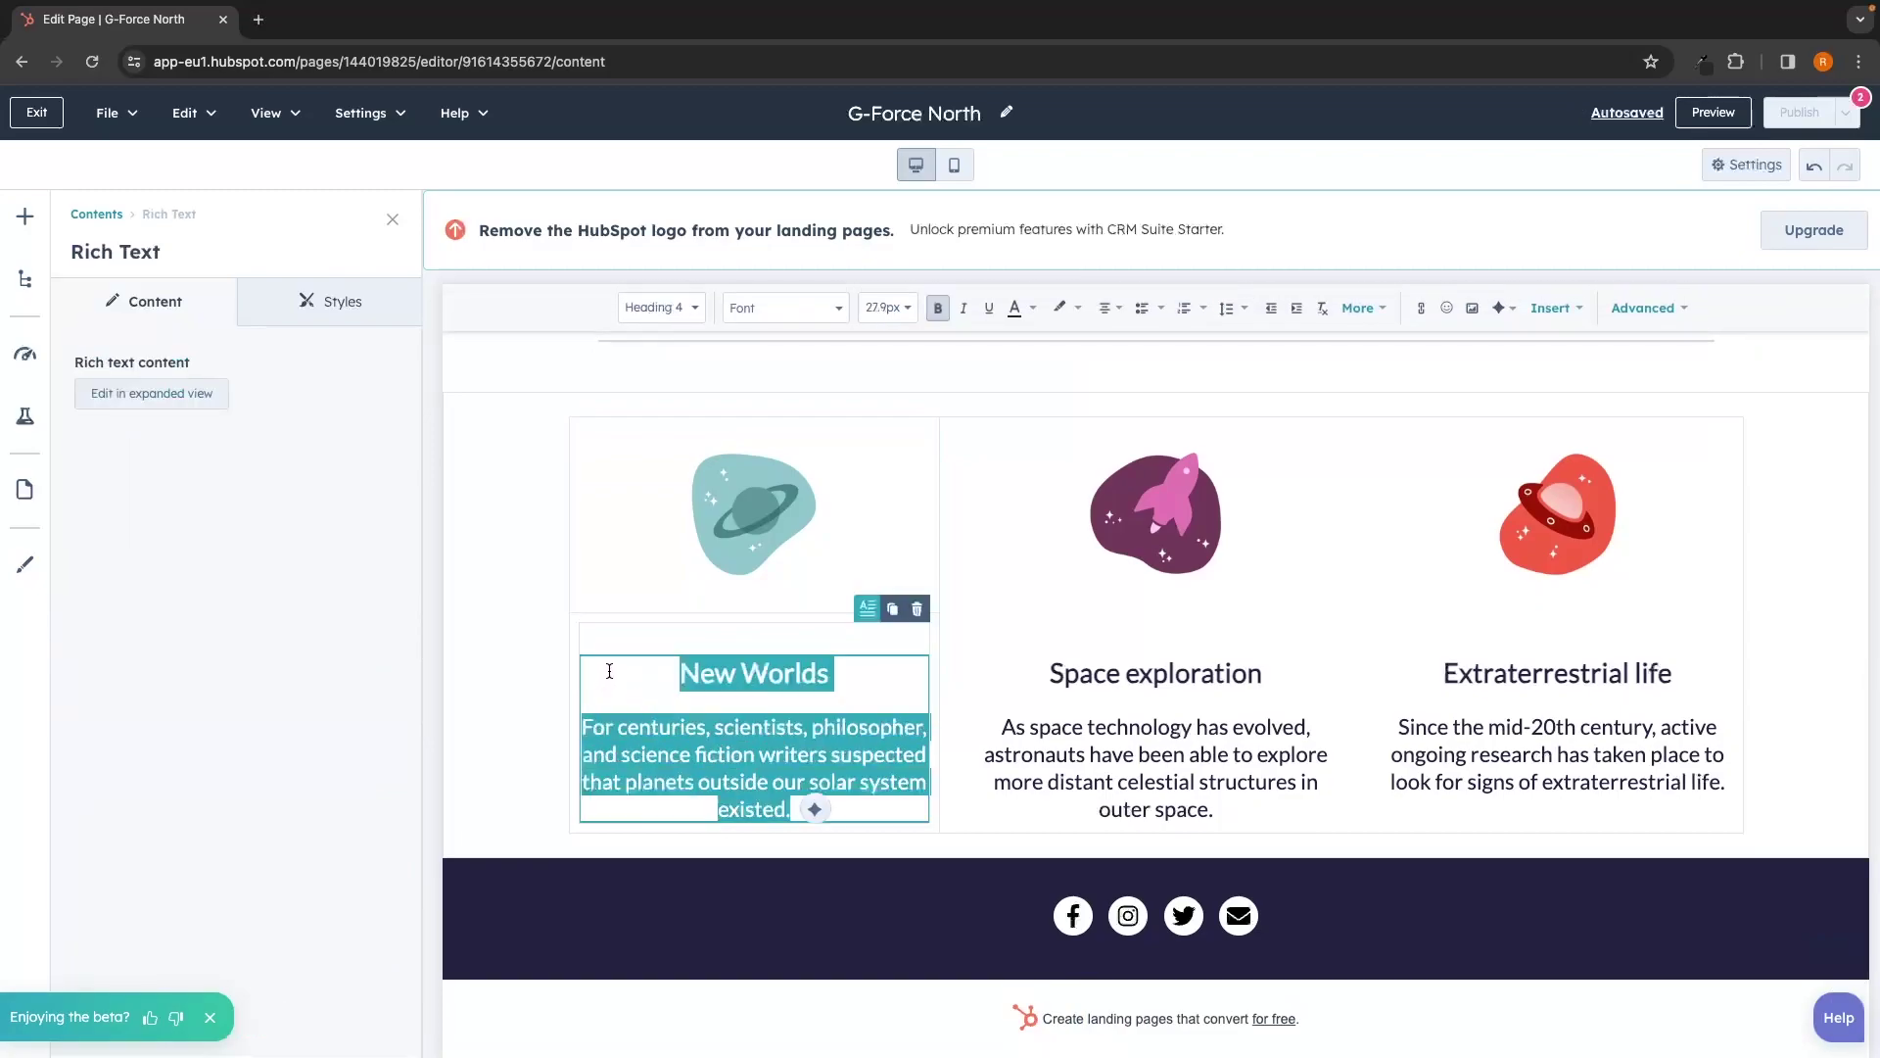
triple_click(609, 671)
text(The )
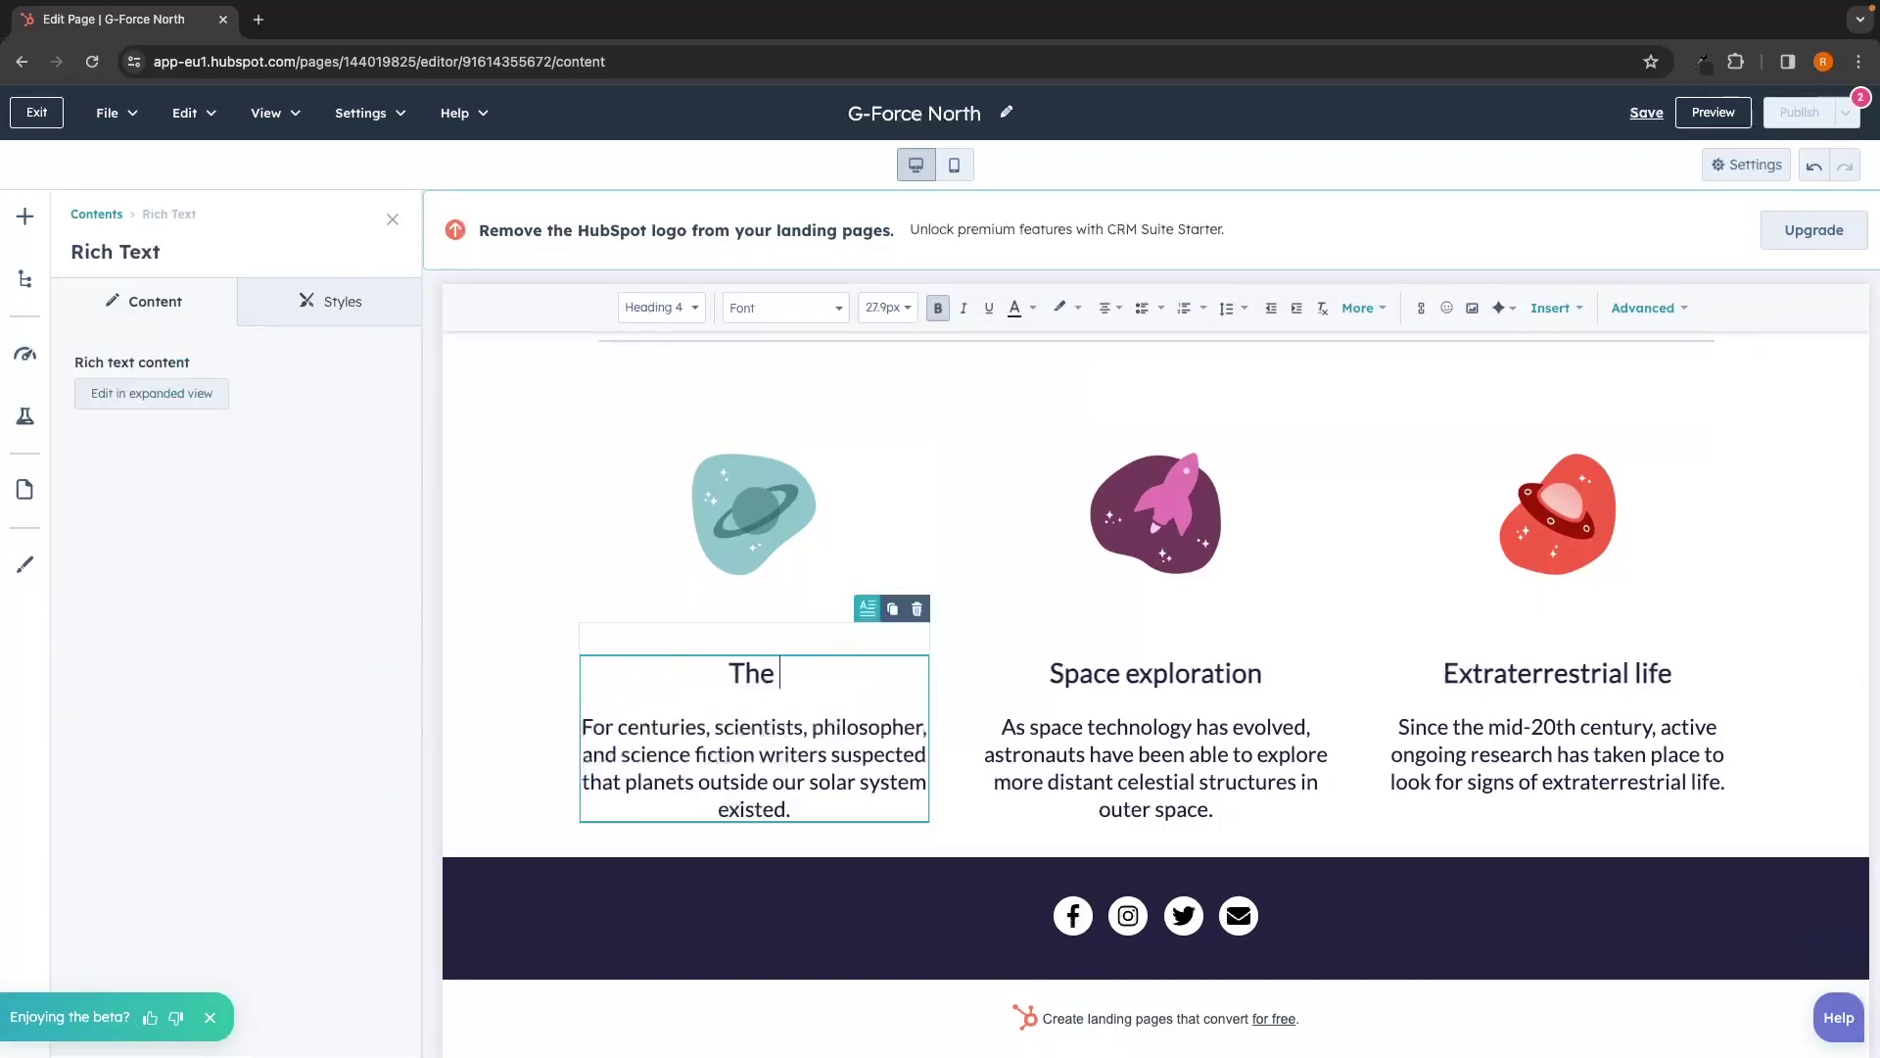
text(best ebook)
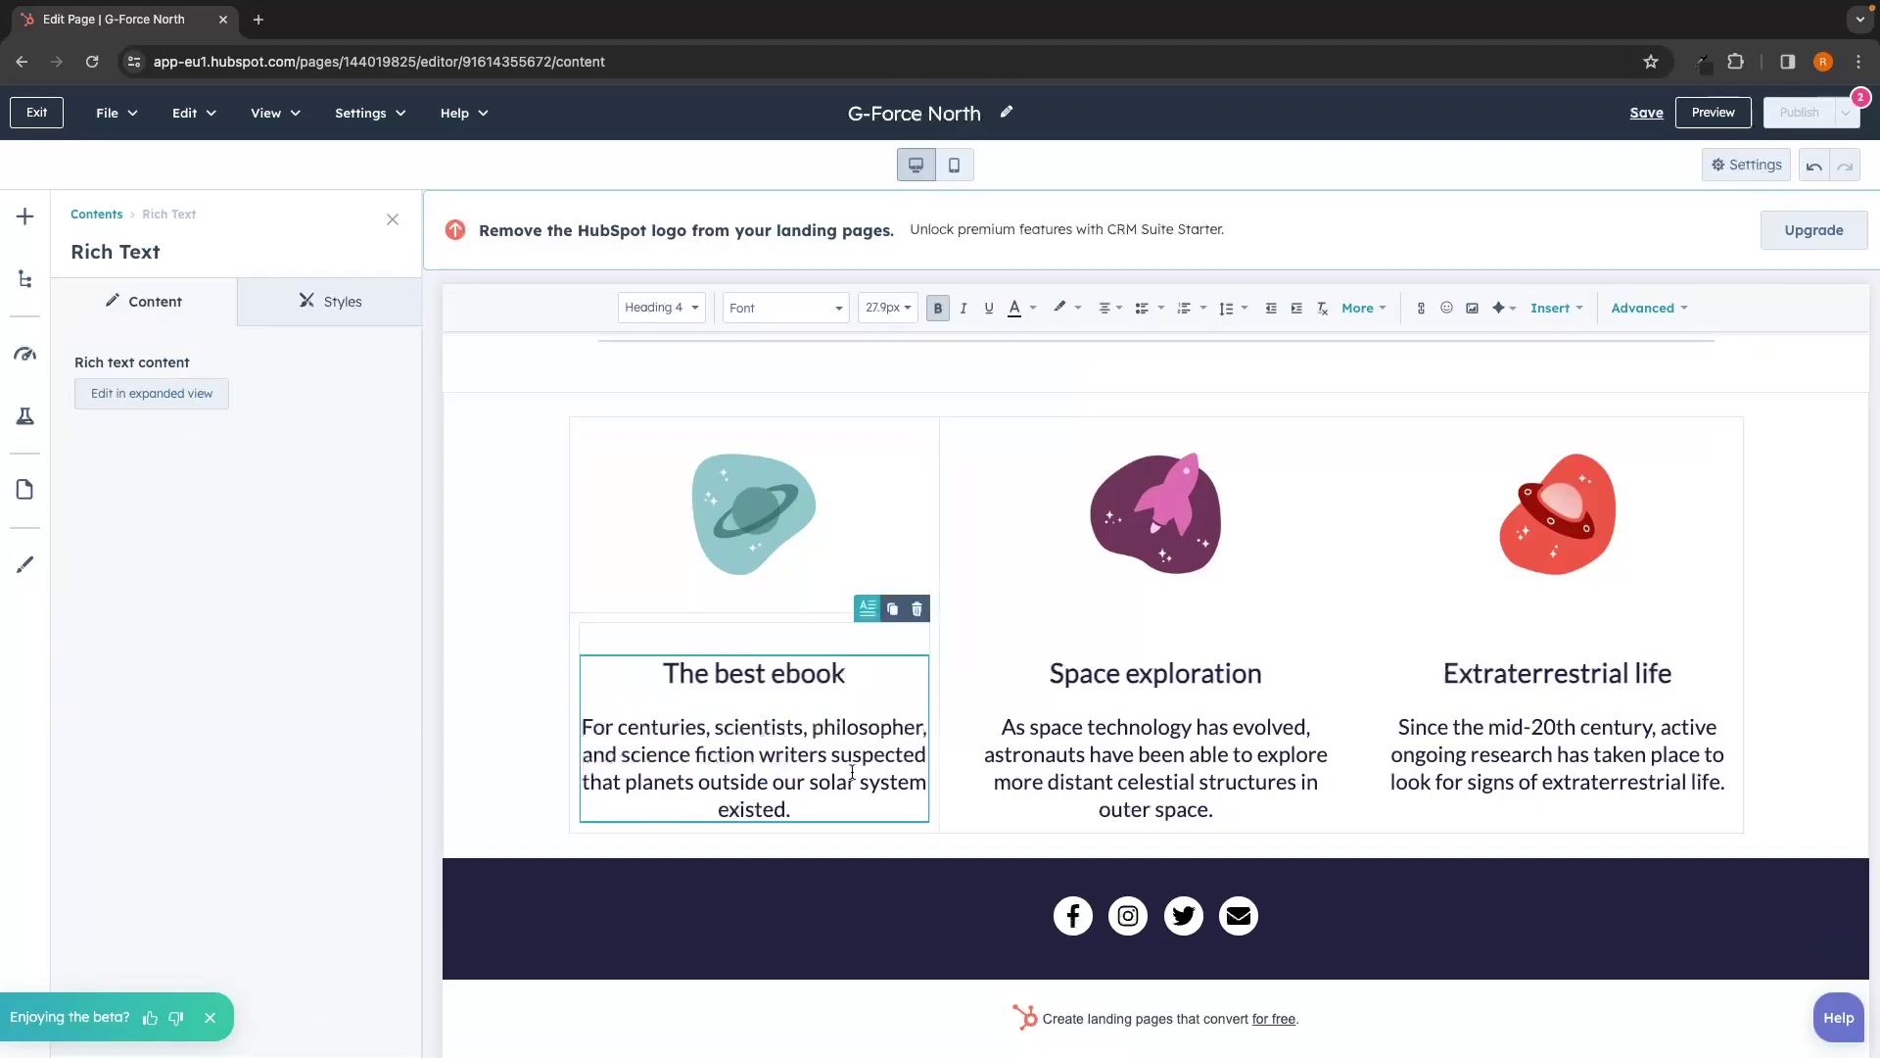
click(844, 787)
drag(798, 809, 591, 724)
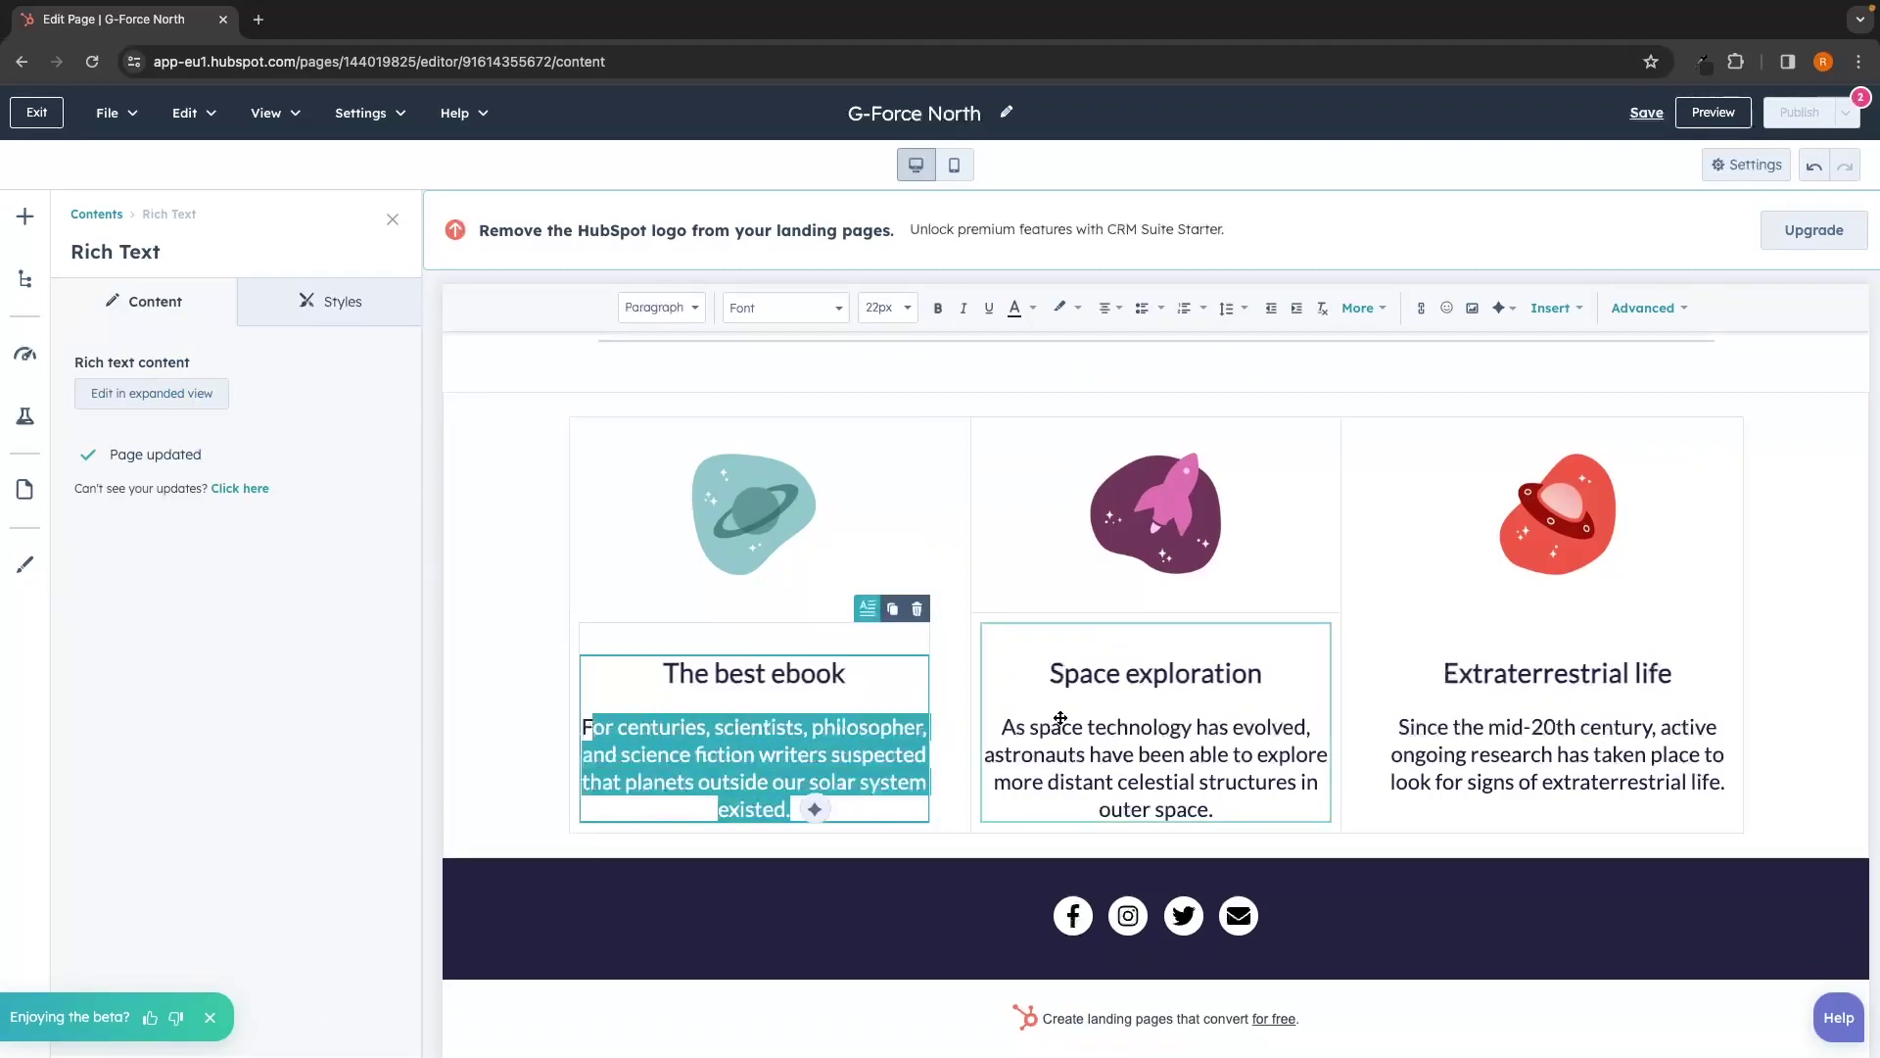
- Replace the middle column's Space exploration heading with 'Explosive marketing tactics'
click(1087, 695)
triple_click(1088, 673)
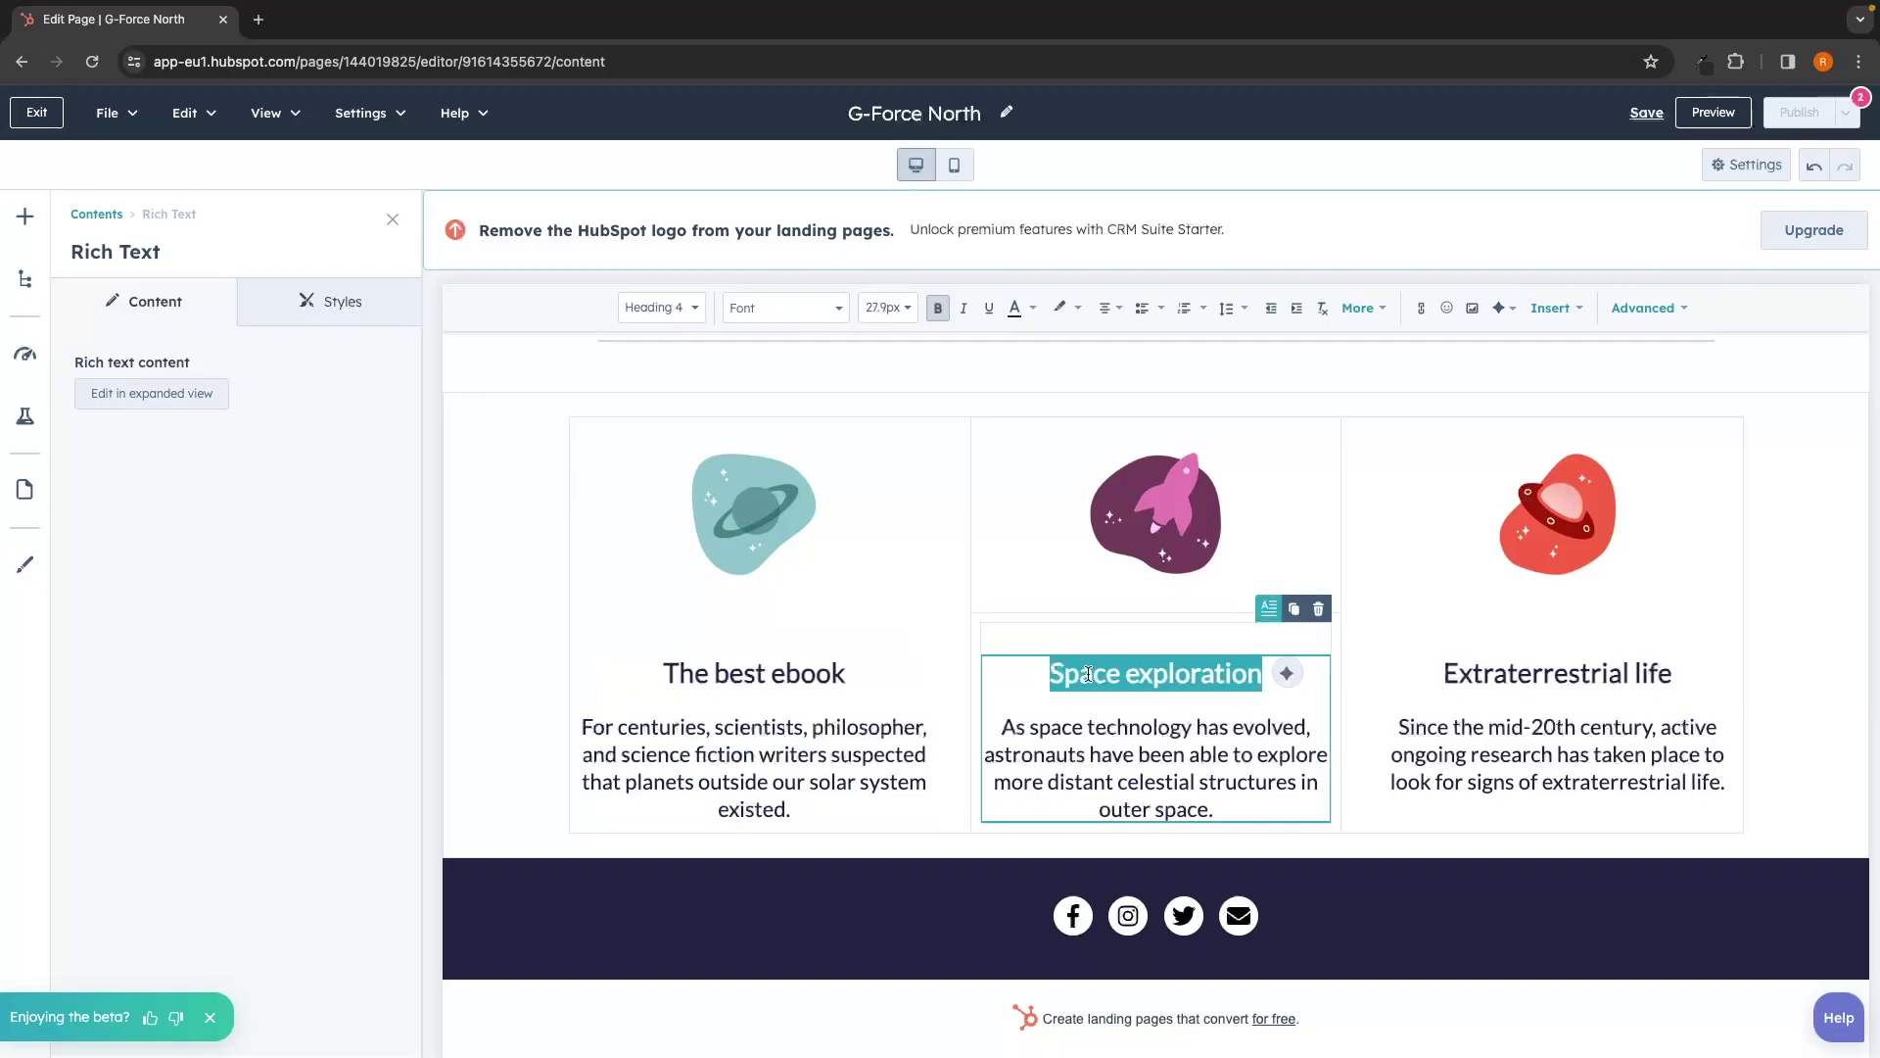
text(Explosive marketing tactics)
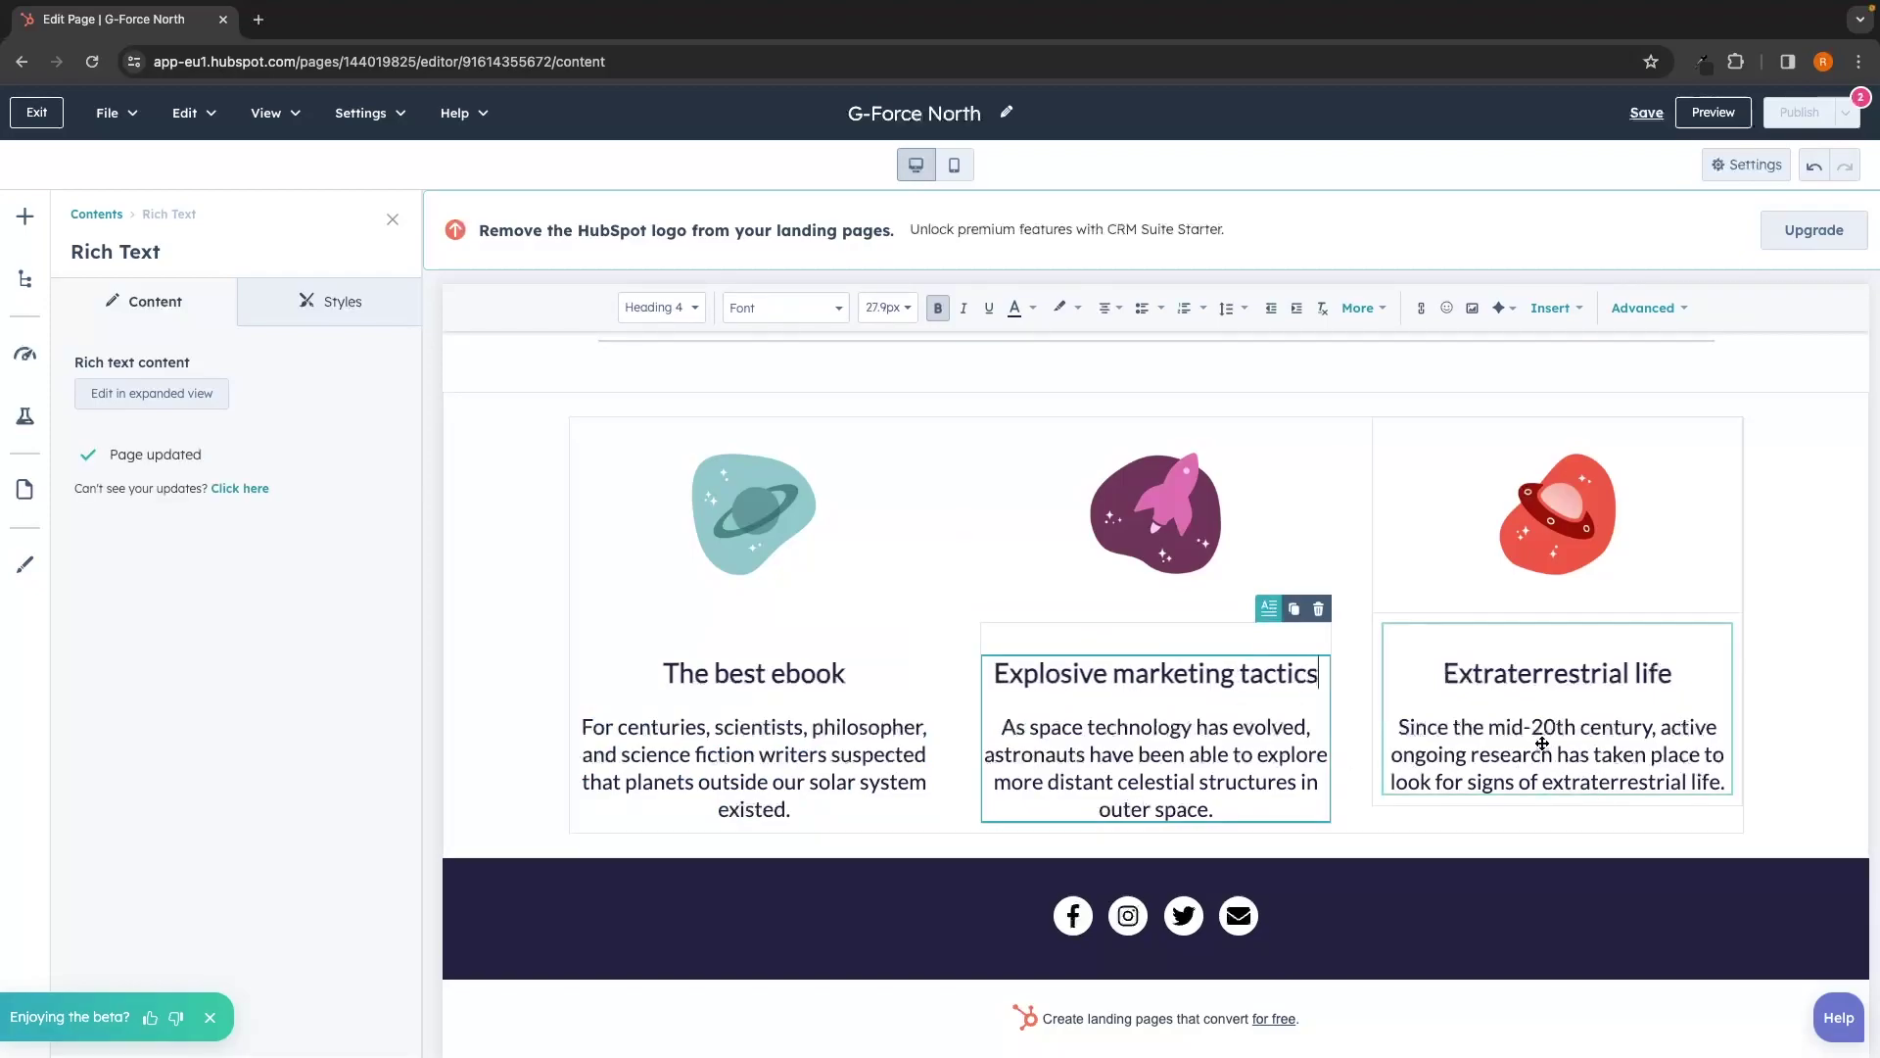
click(1235, 530)
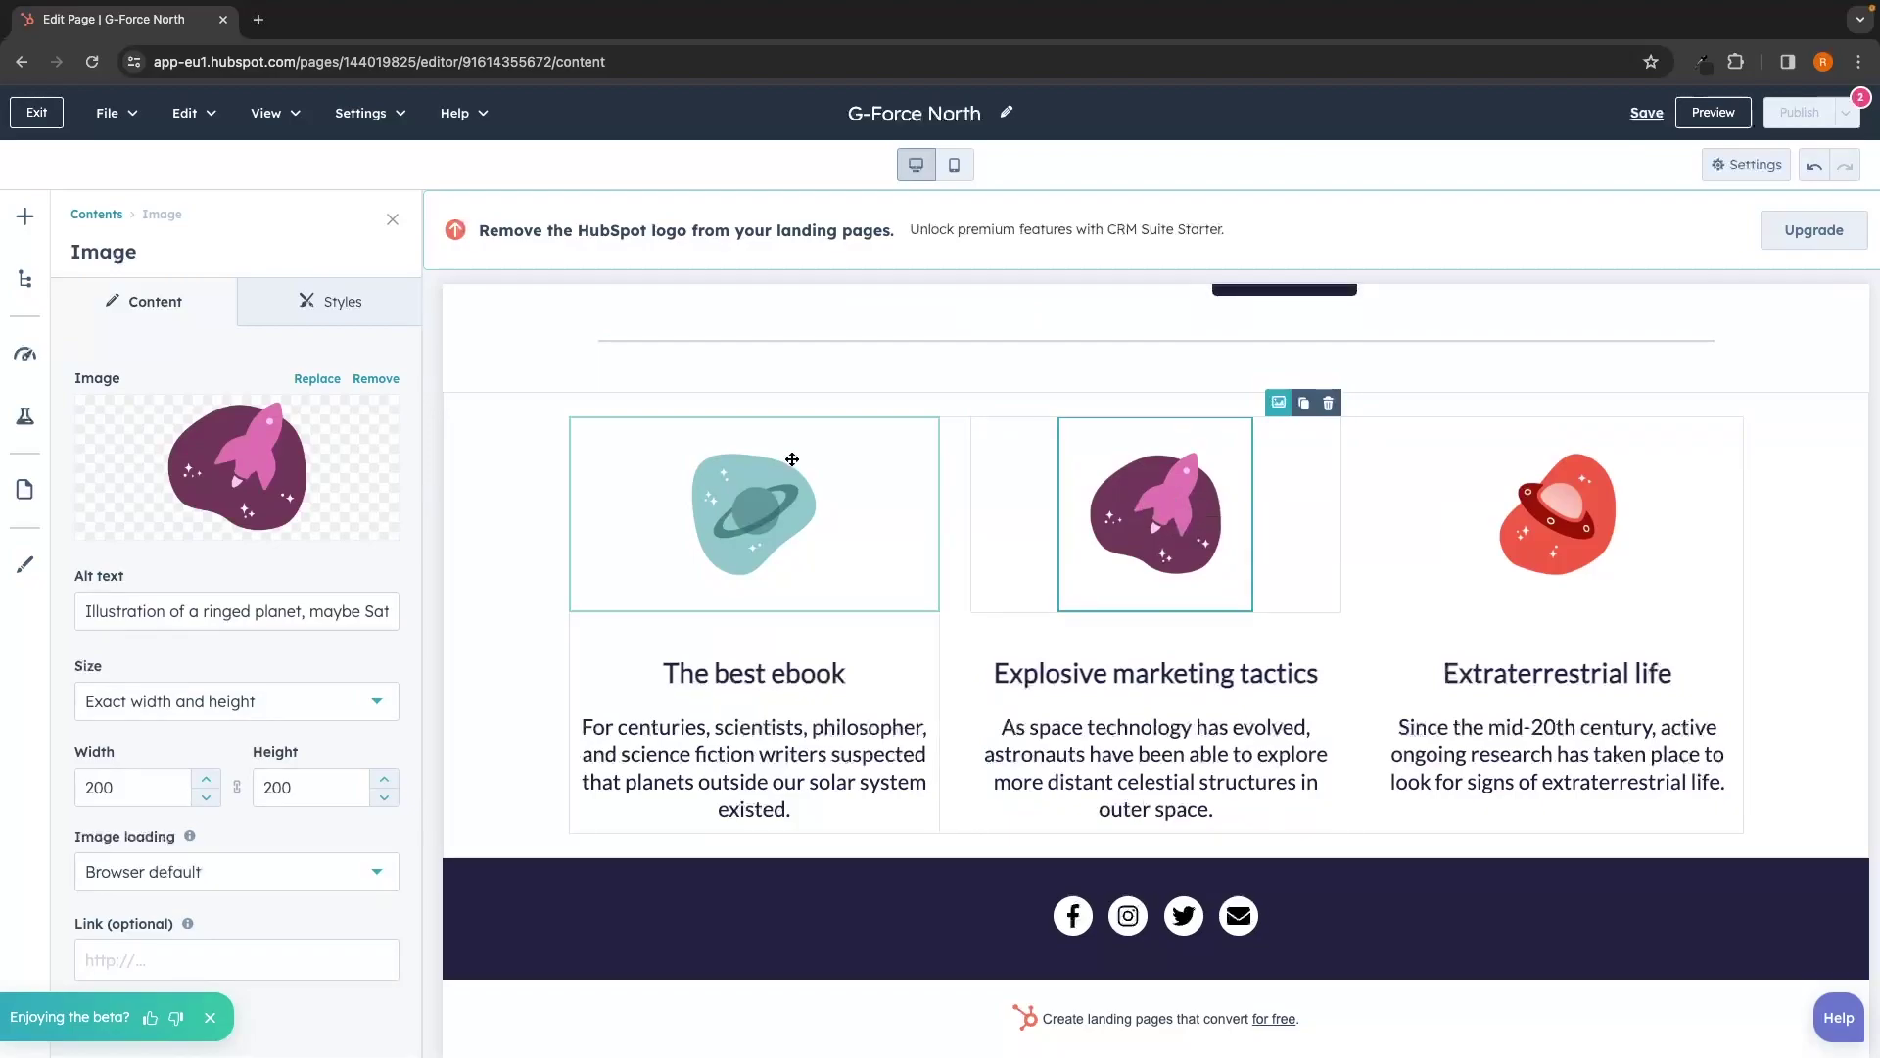
- Deselect The best ebook text block, close the sidebar, and return to the eBook section
mouse_move(226, 474)
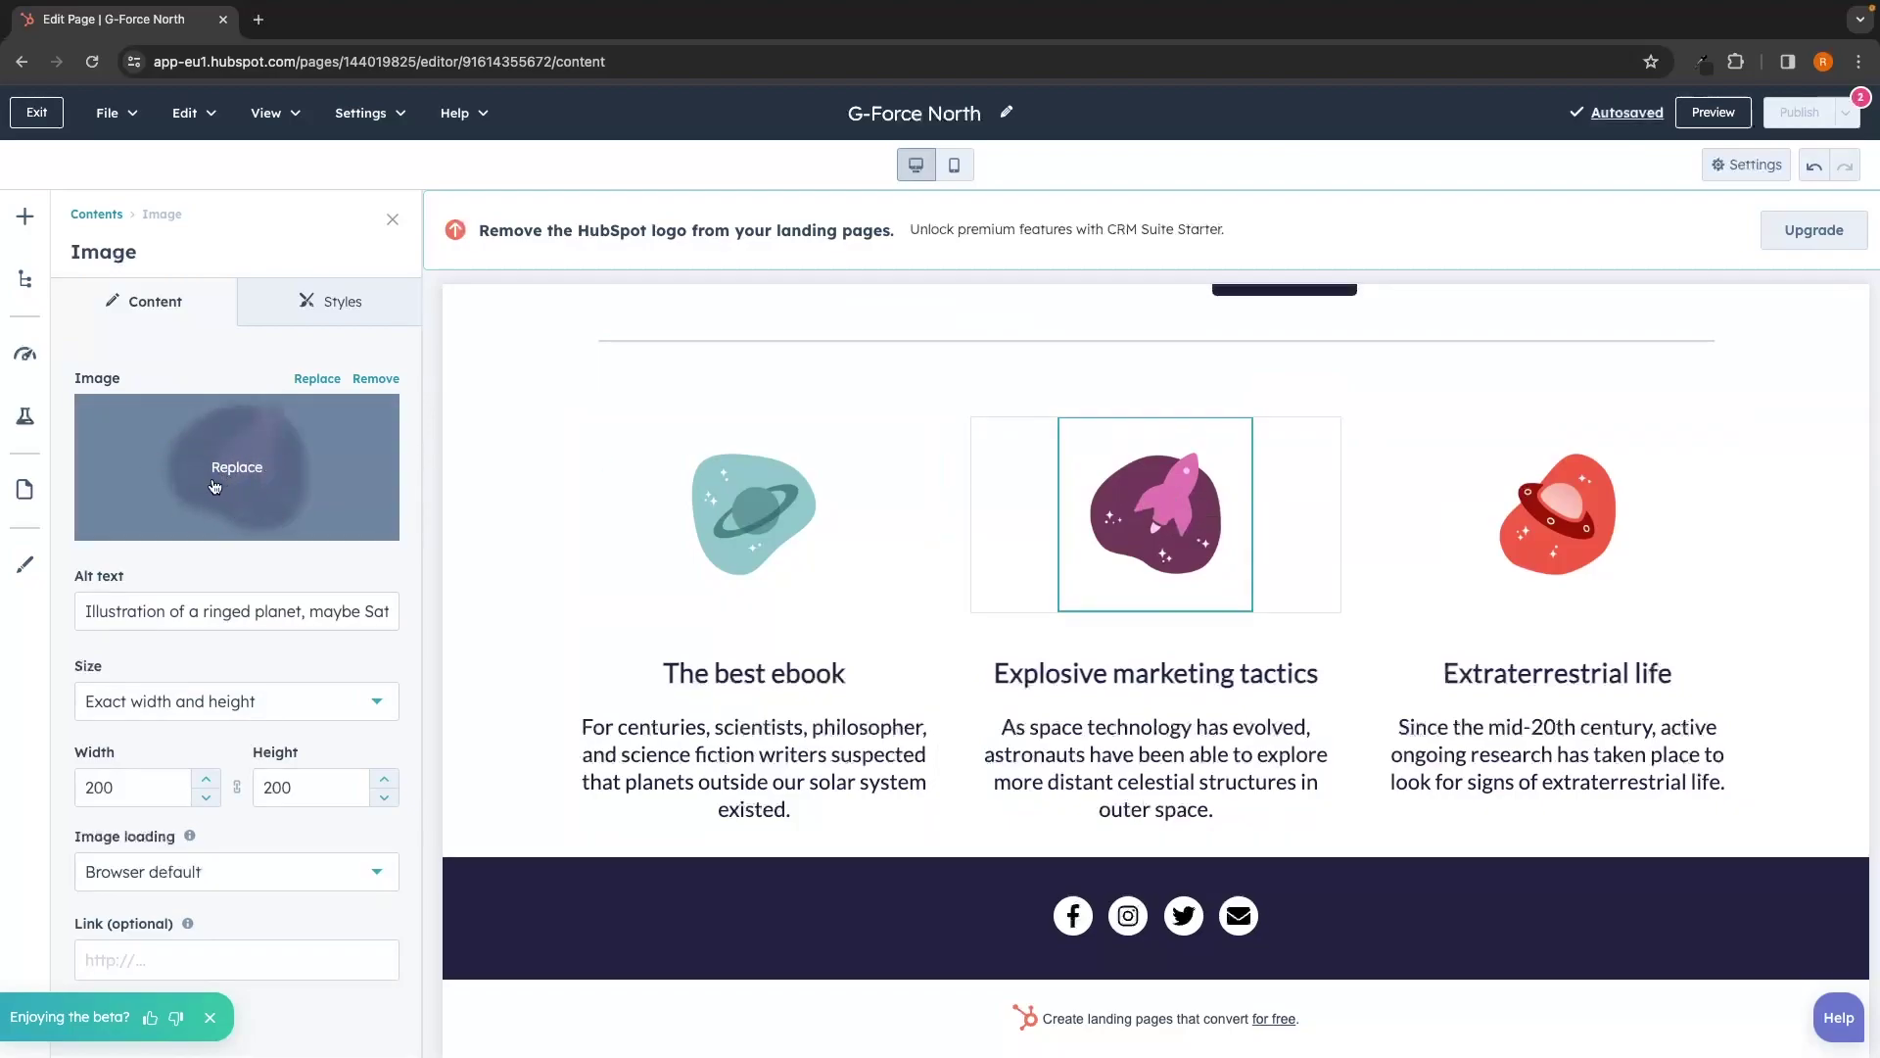
click(786, 720)
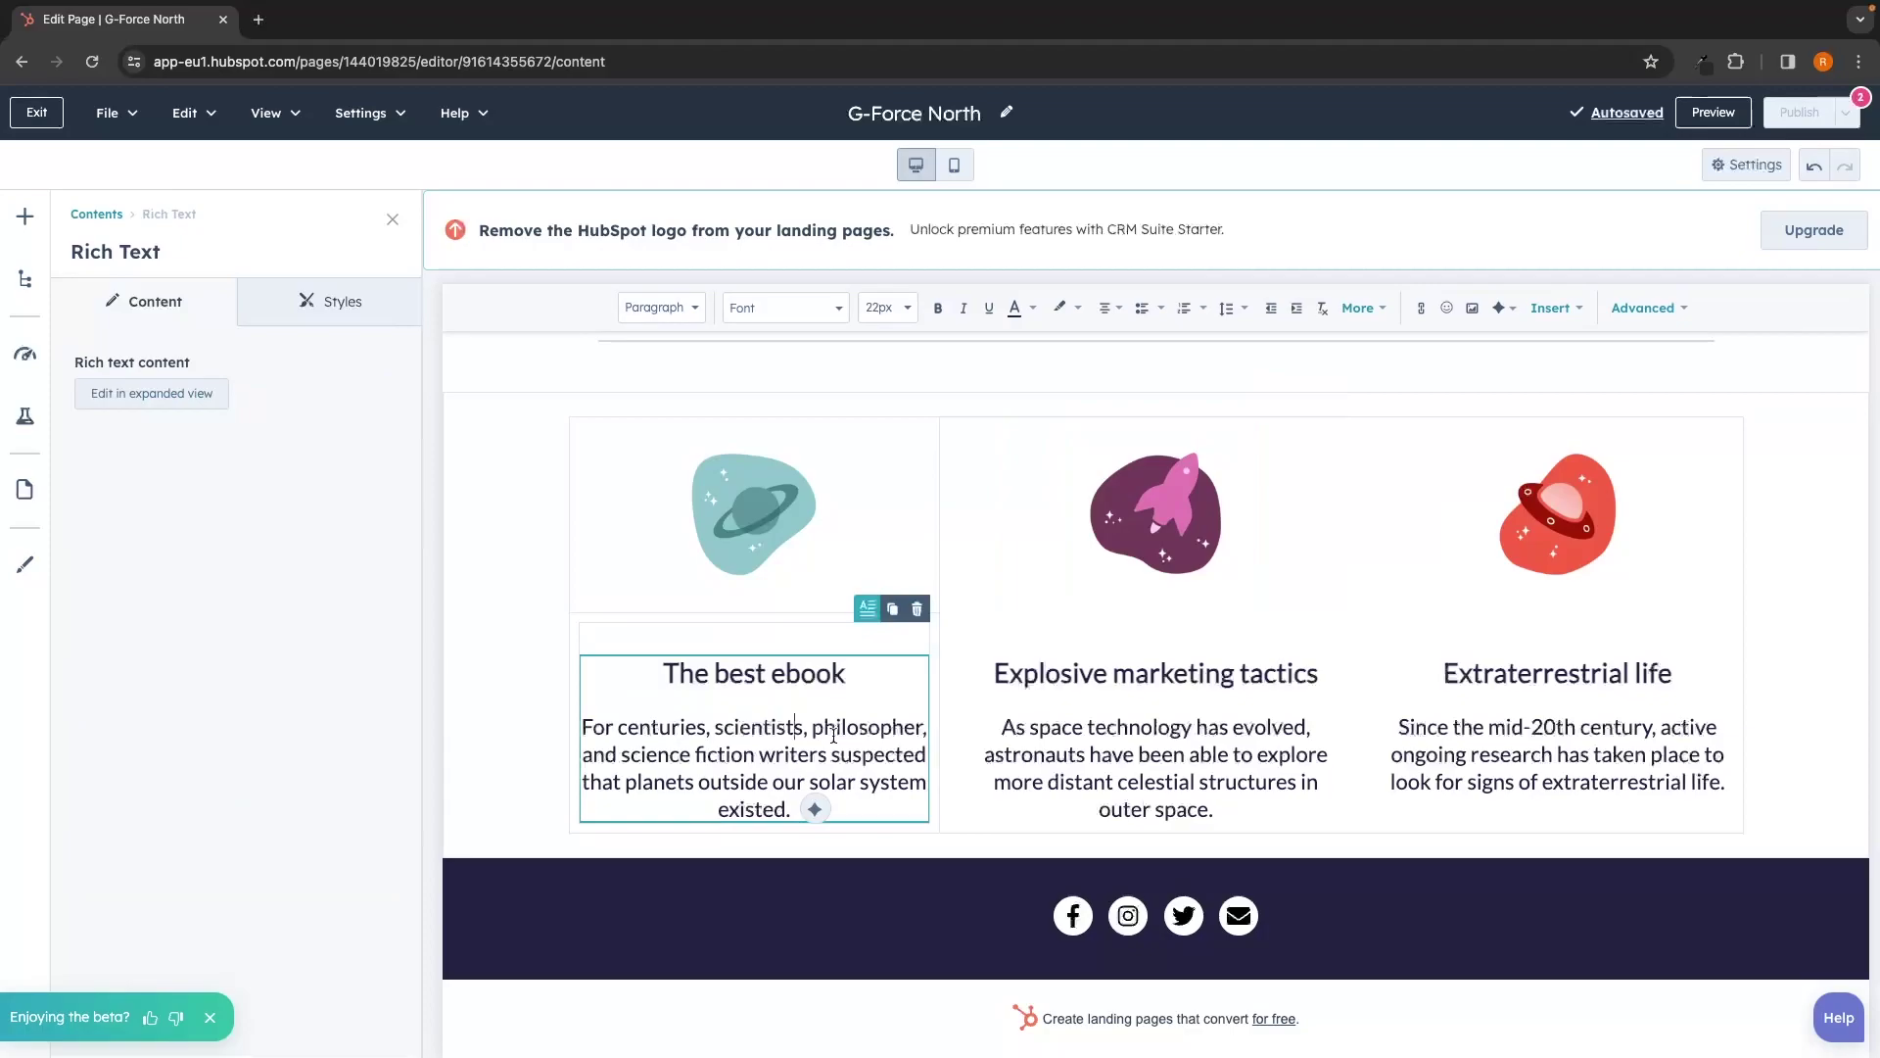
scroll(833, 734, up, 10)
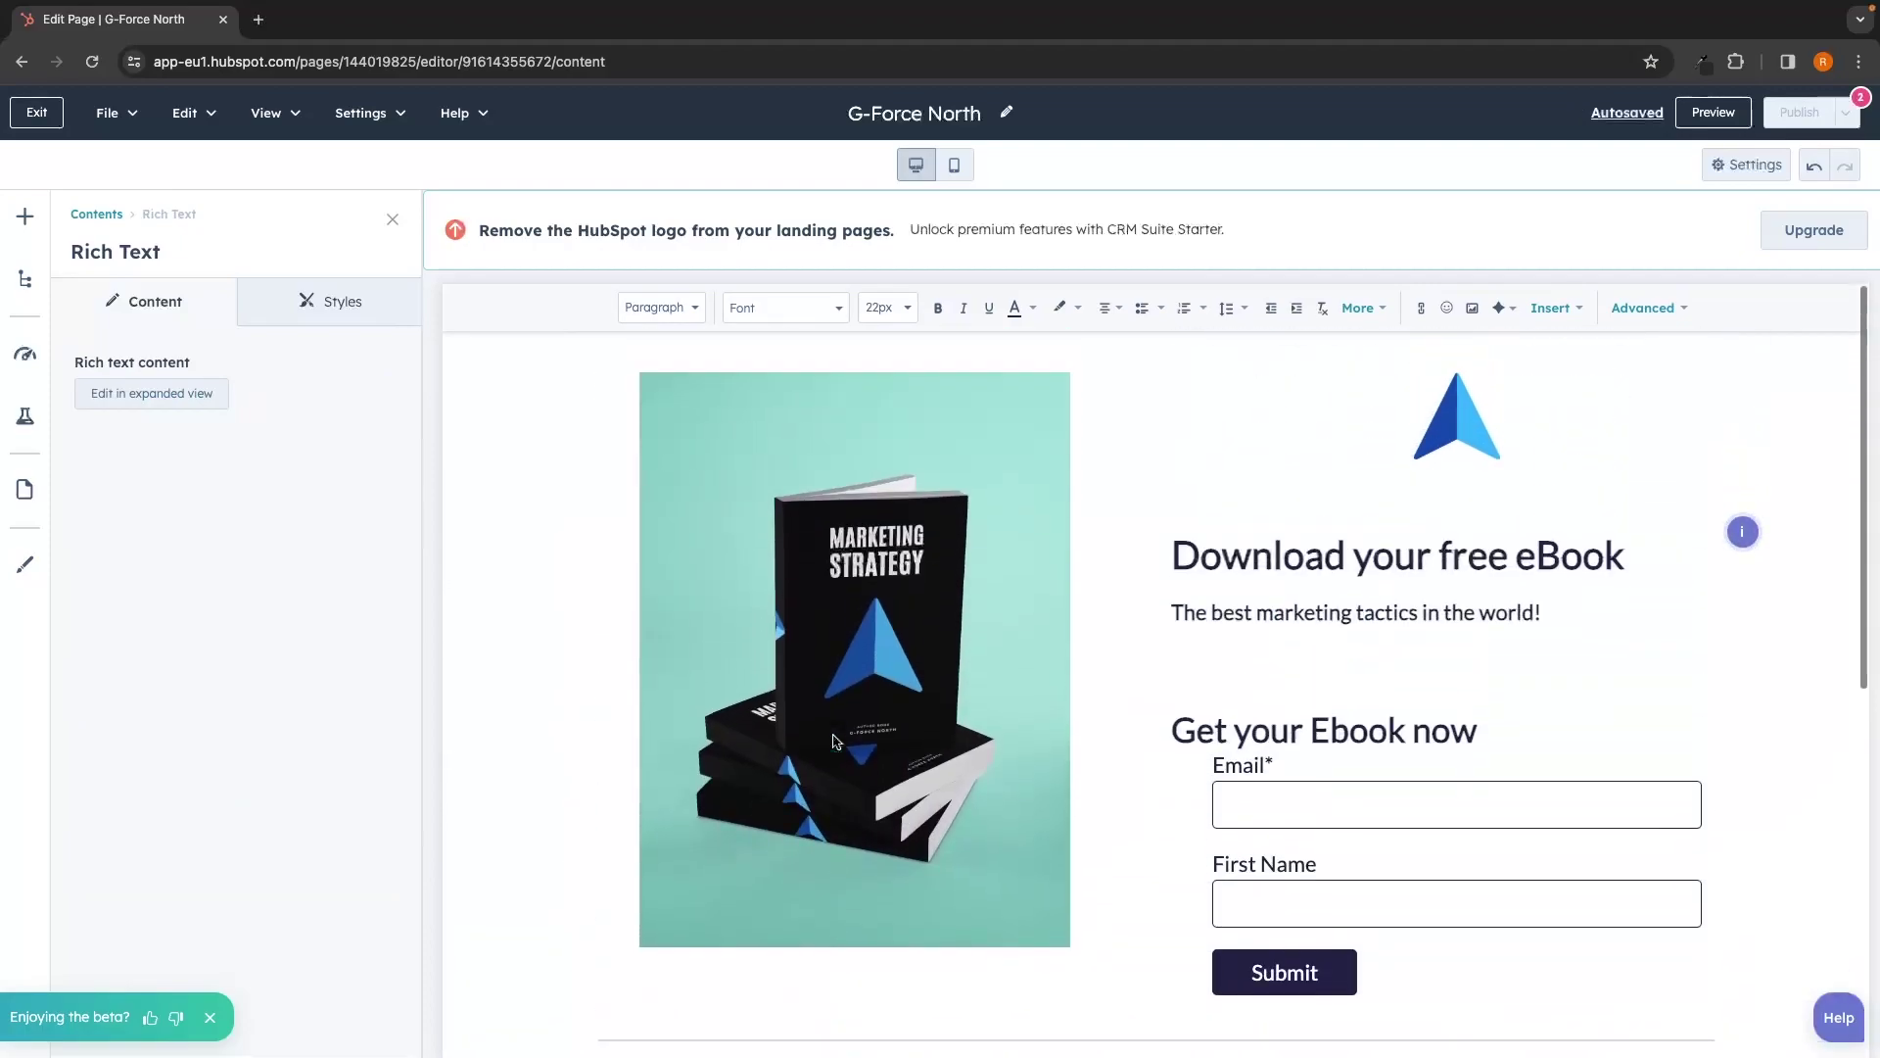
scroll(1743, 714, down, 2)
click(1796, 692)
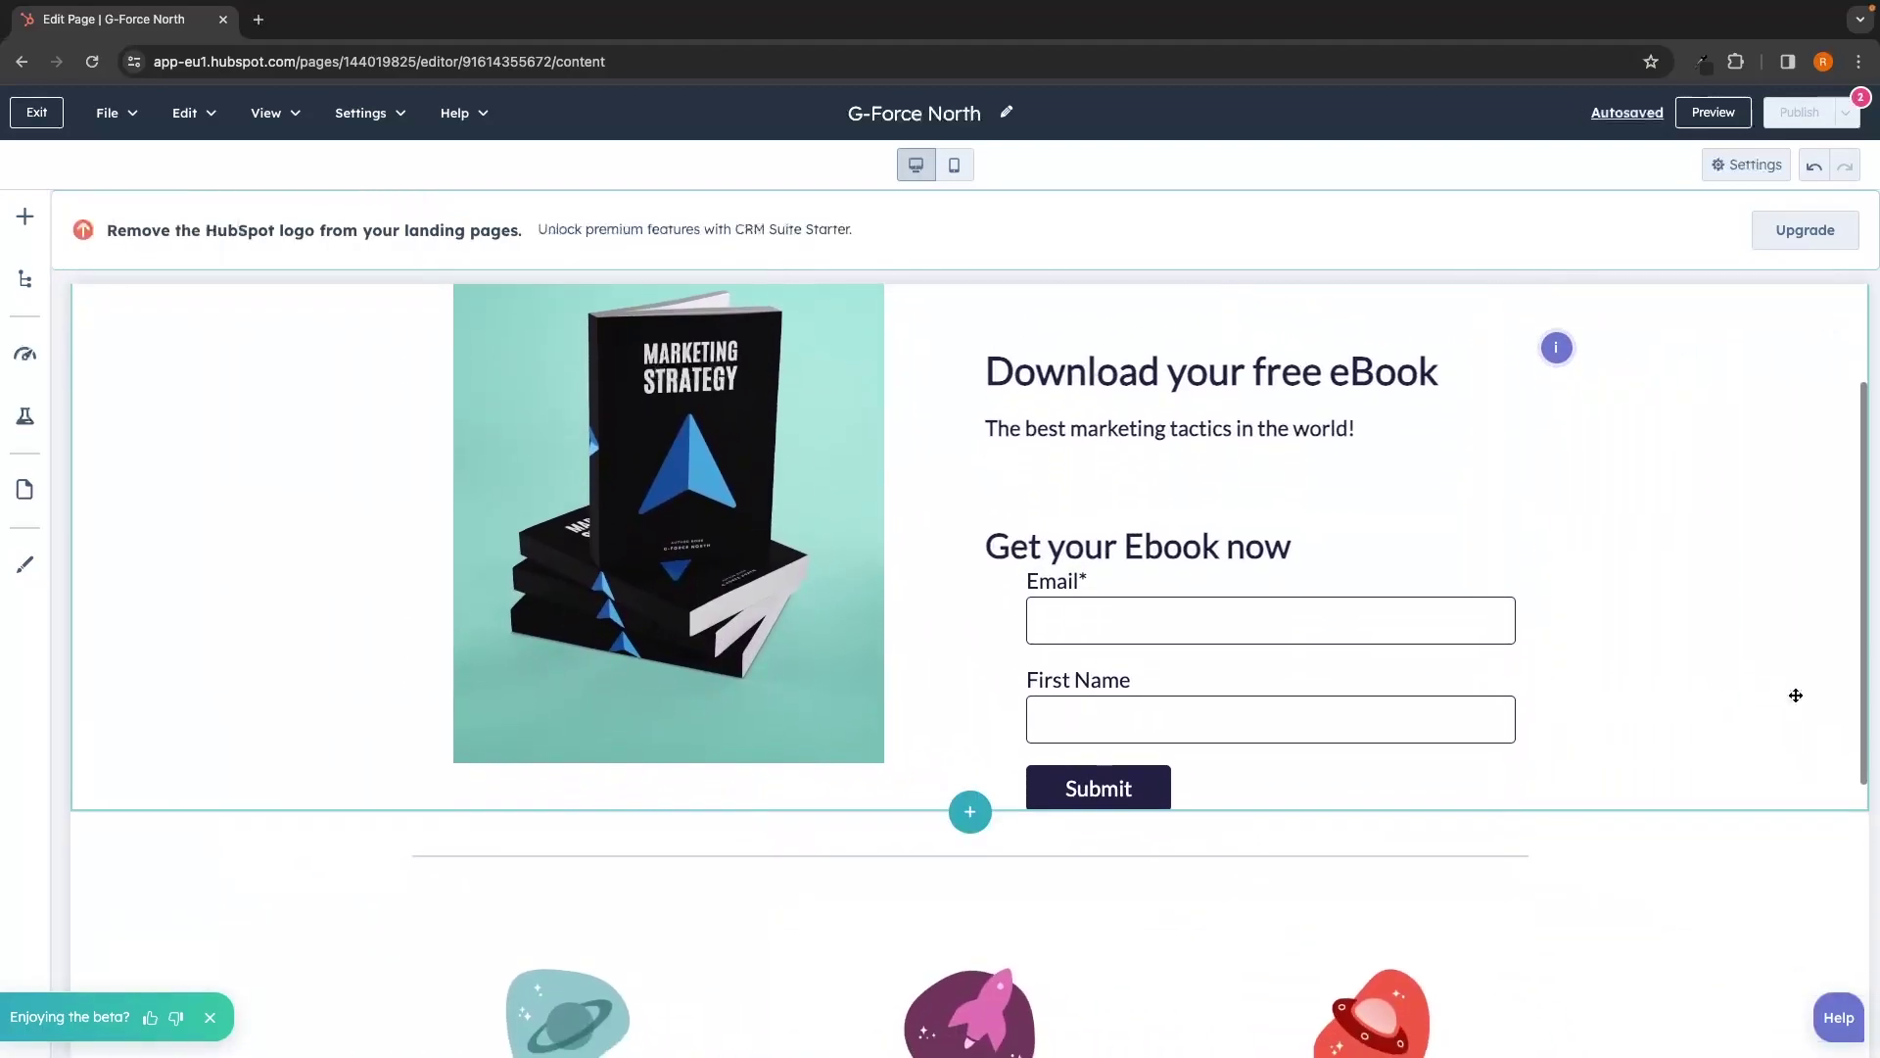
scroll(1796, 694, up, 2)
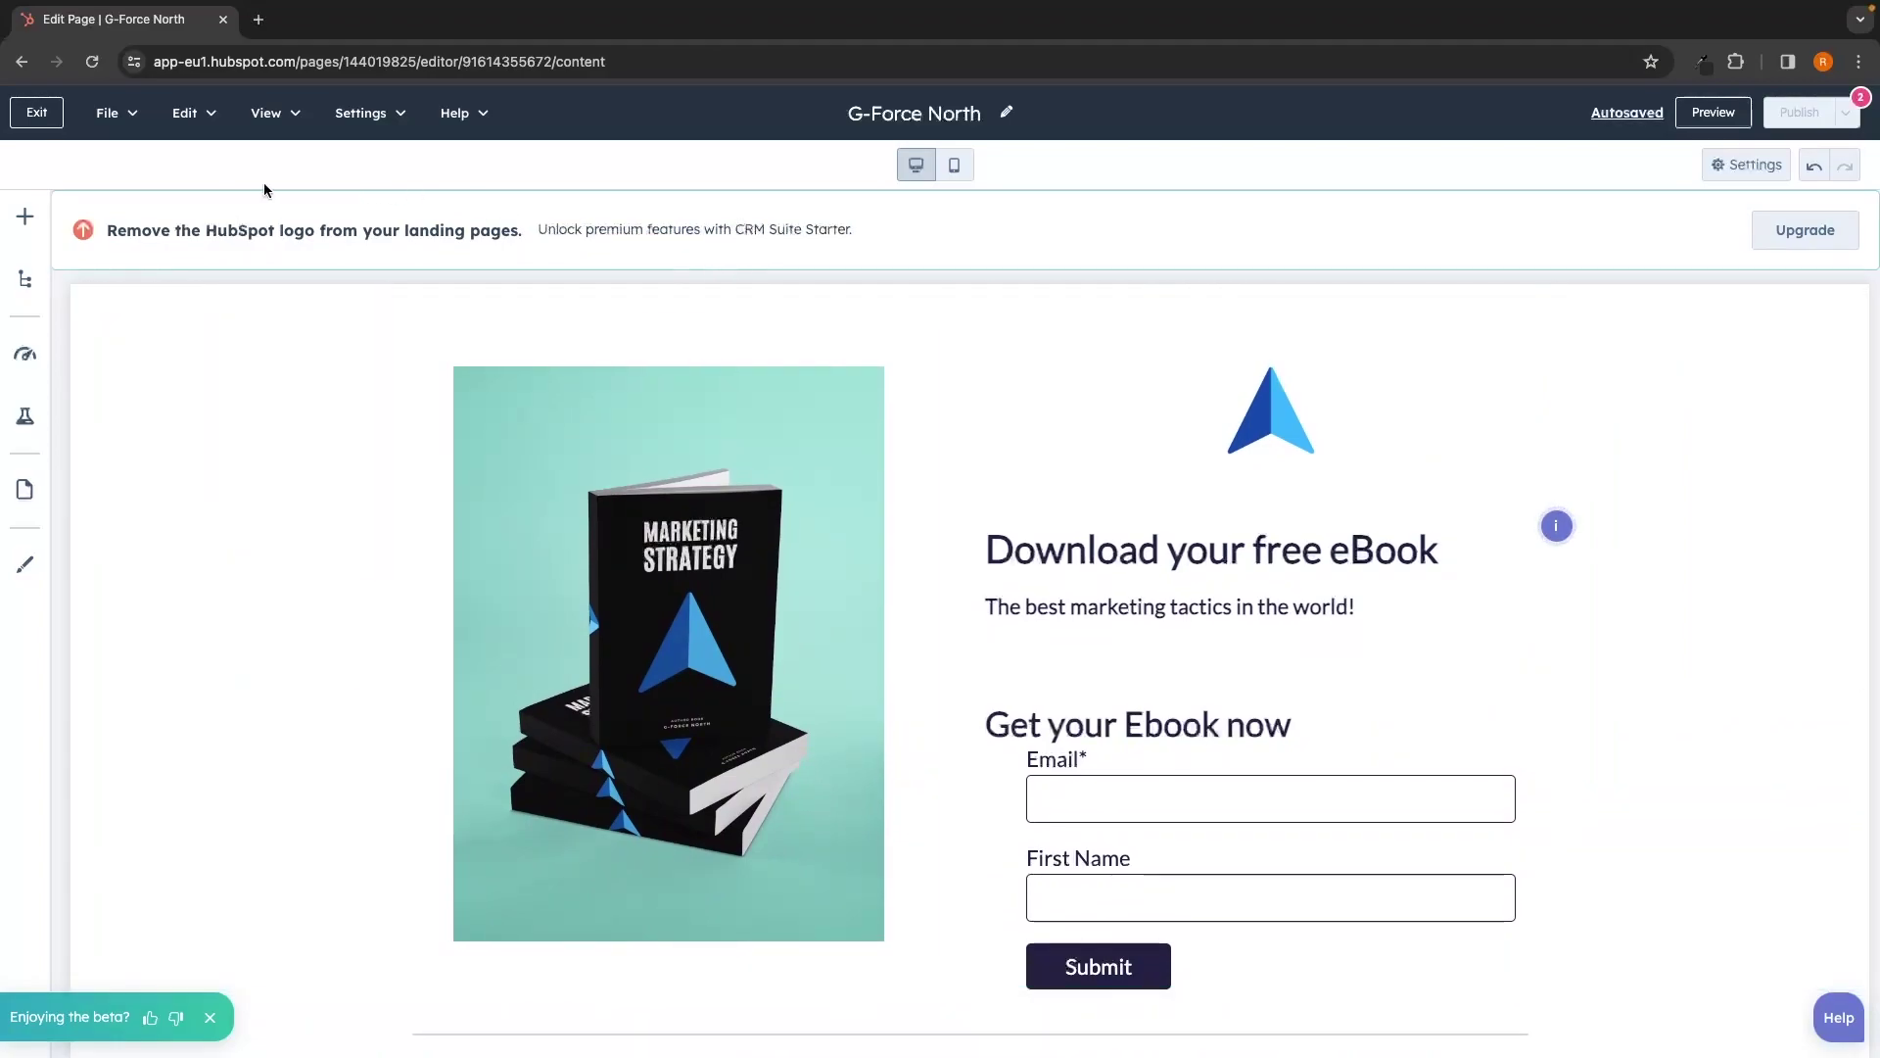
- Open the Add to page list and browse the Text, Commerce, Design, Forms and Buttons, and Media categories
click(28, 219)
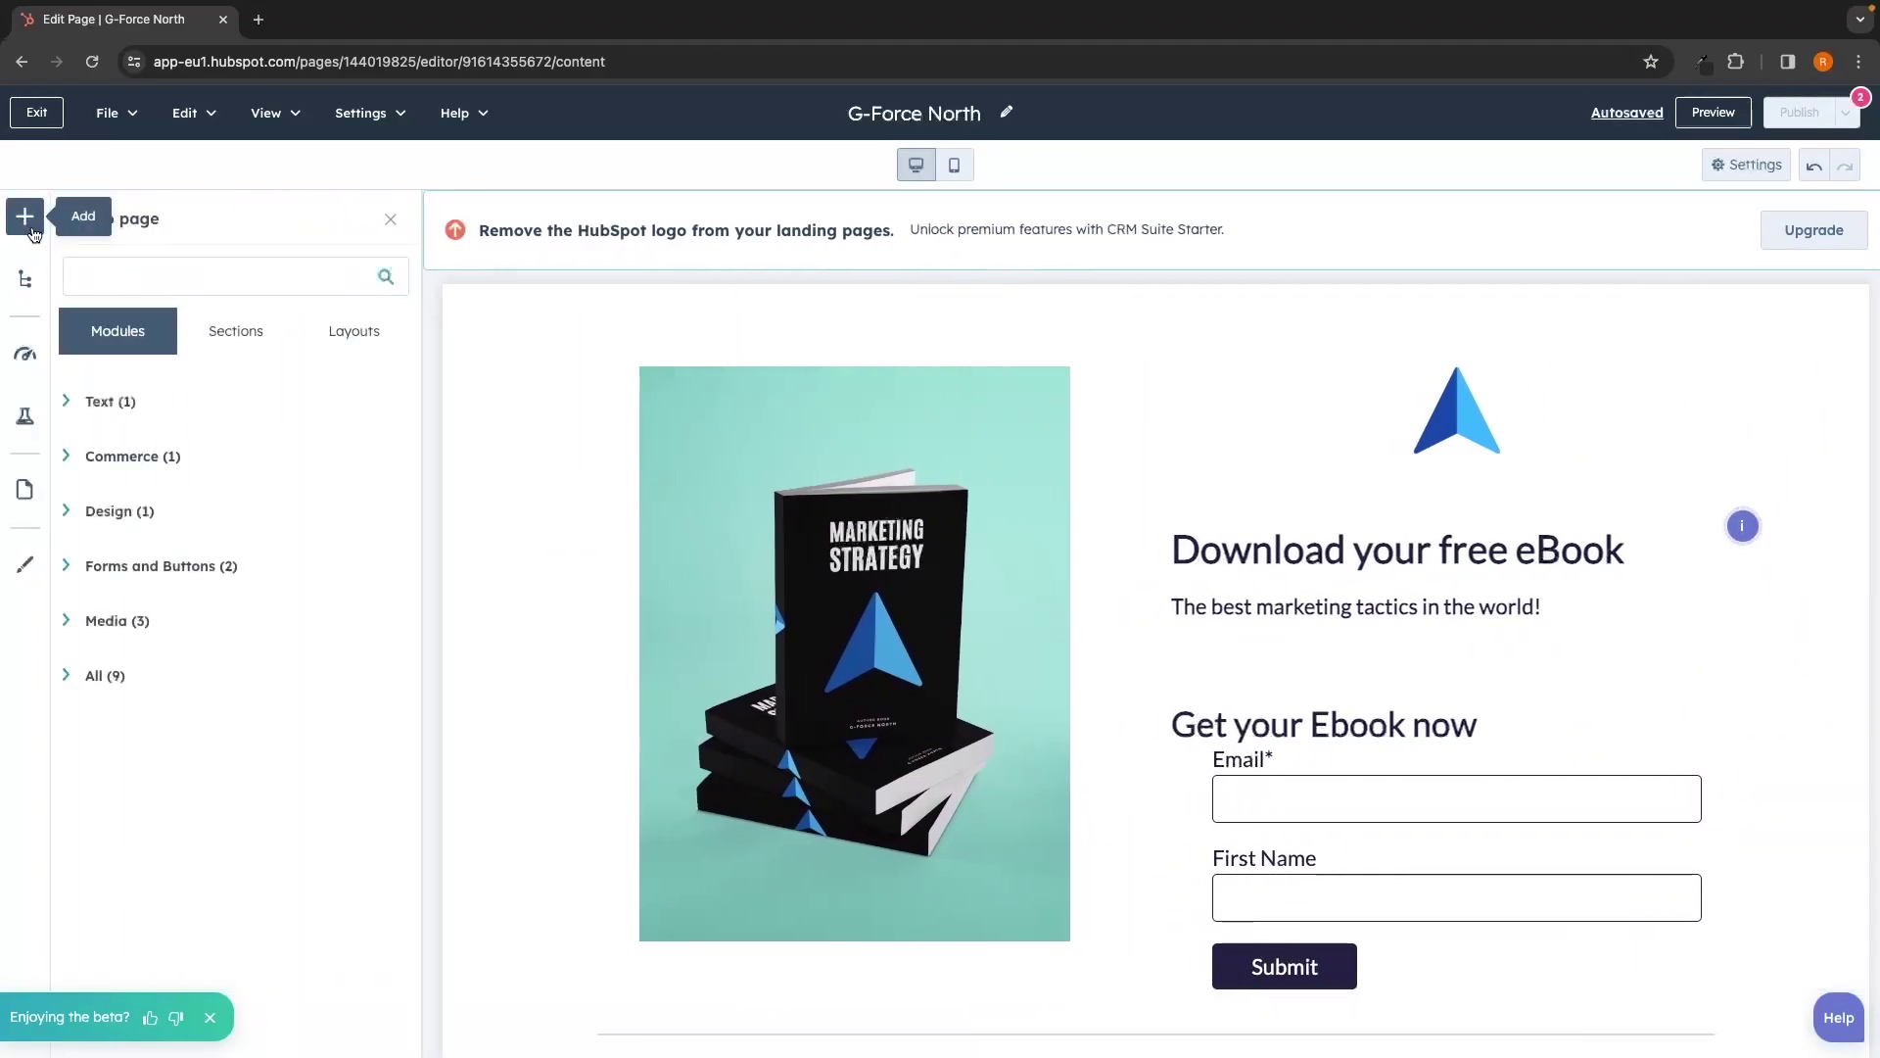
click(102, 401)
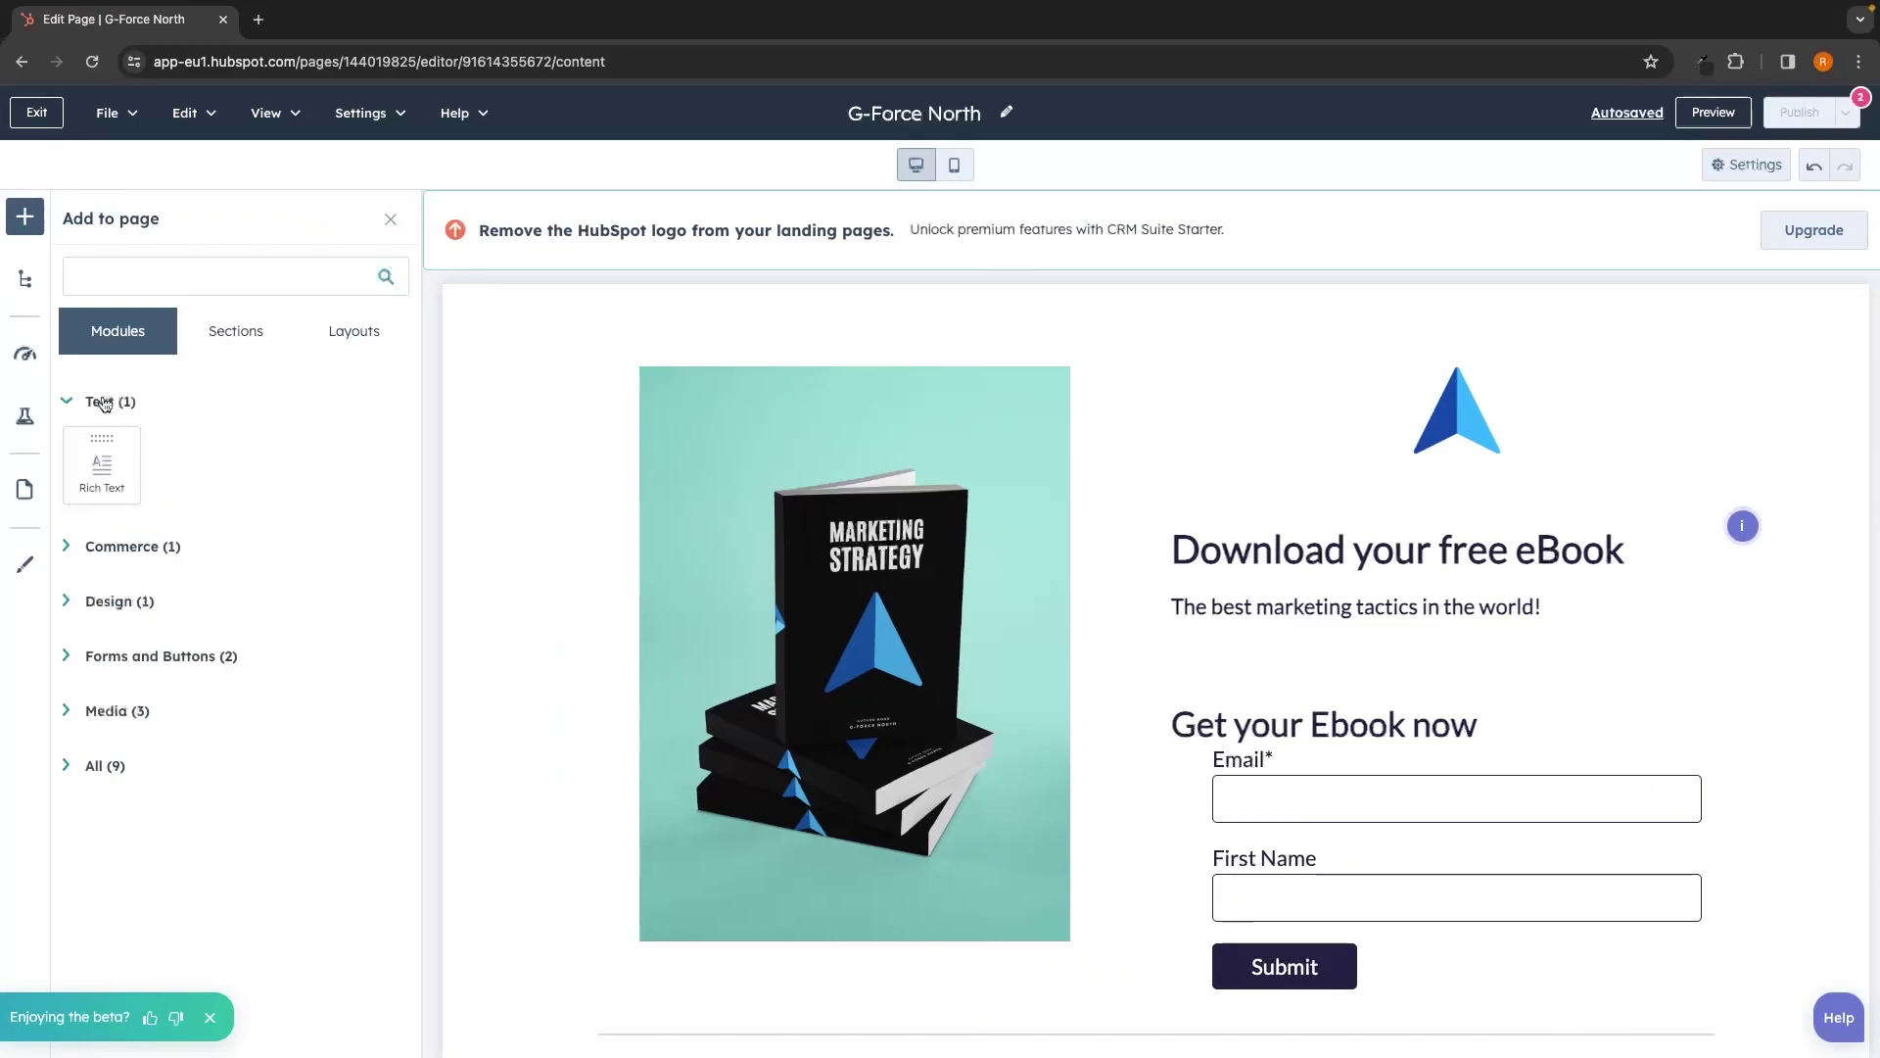
click(127, 403)
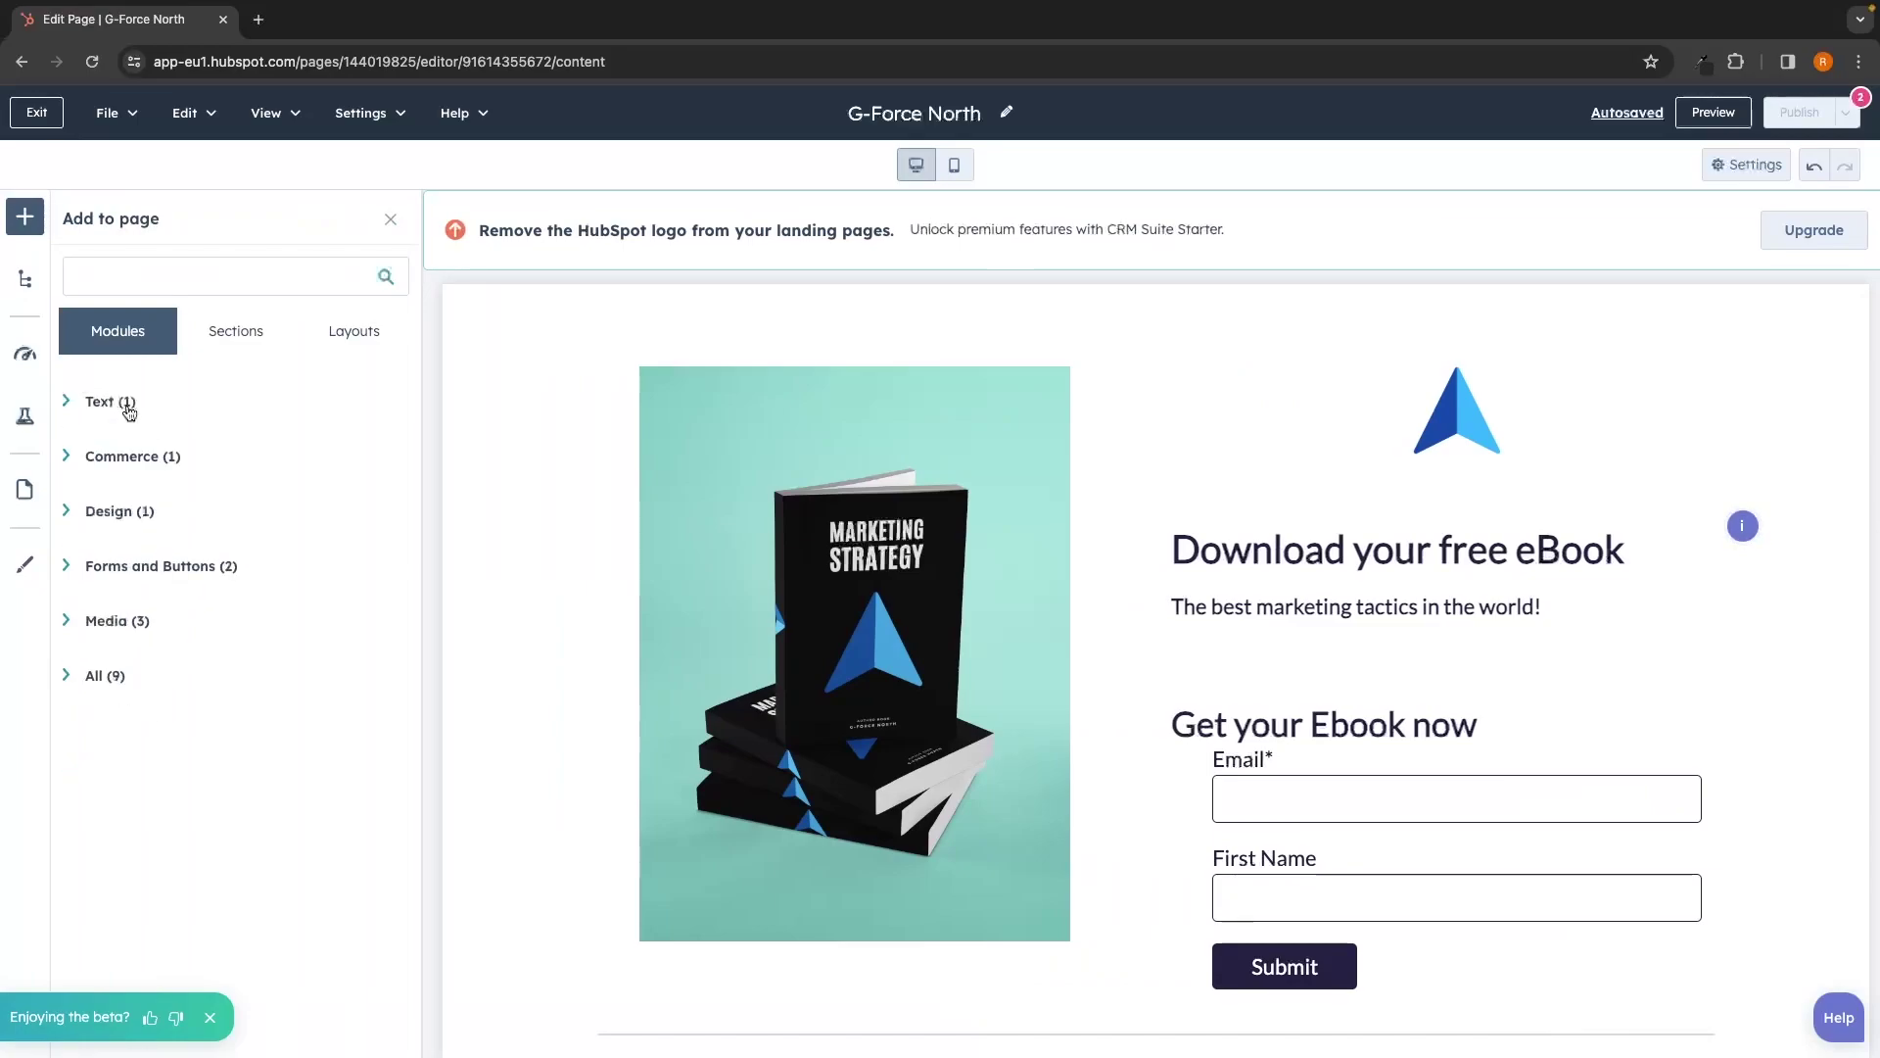
click(142, 458)
click(151, 458)
click(105, 515)
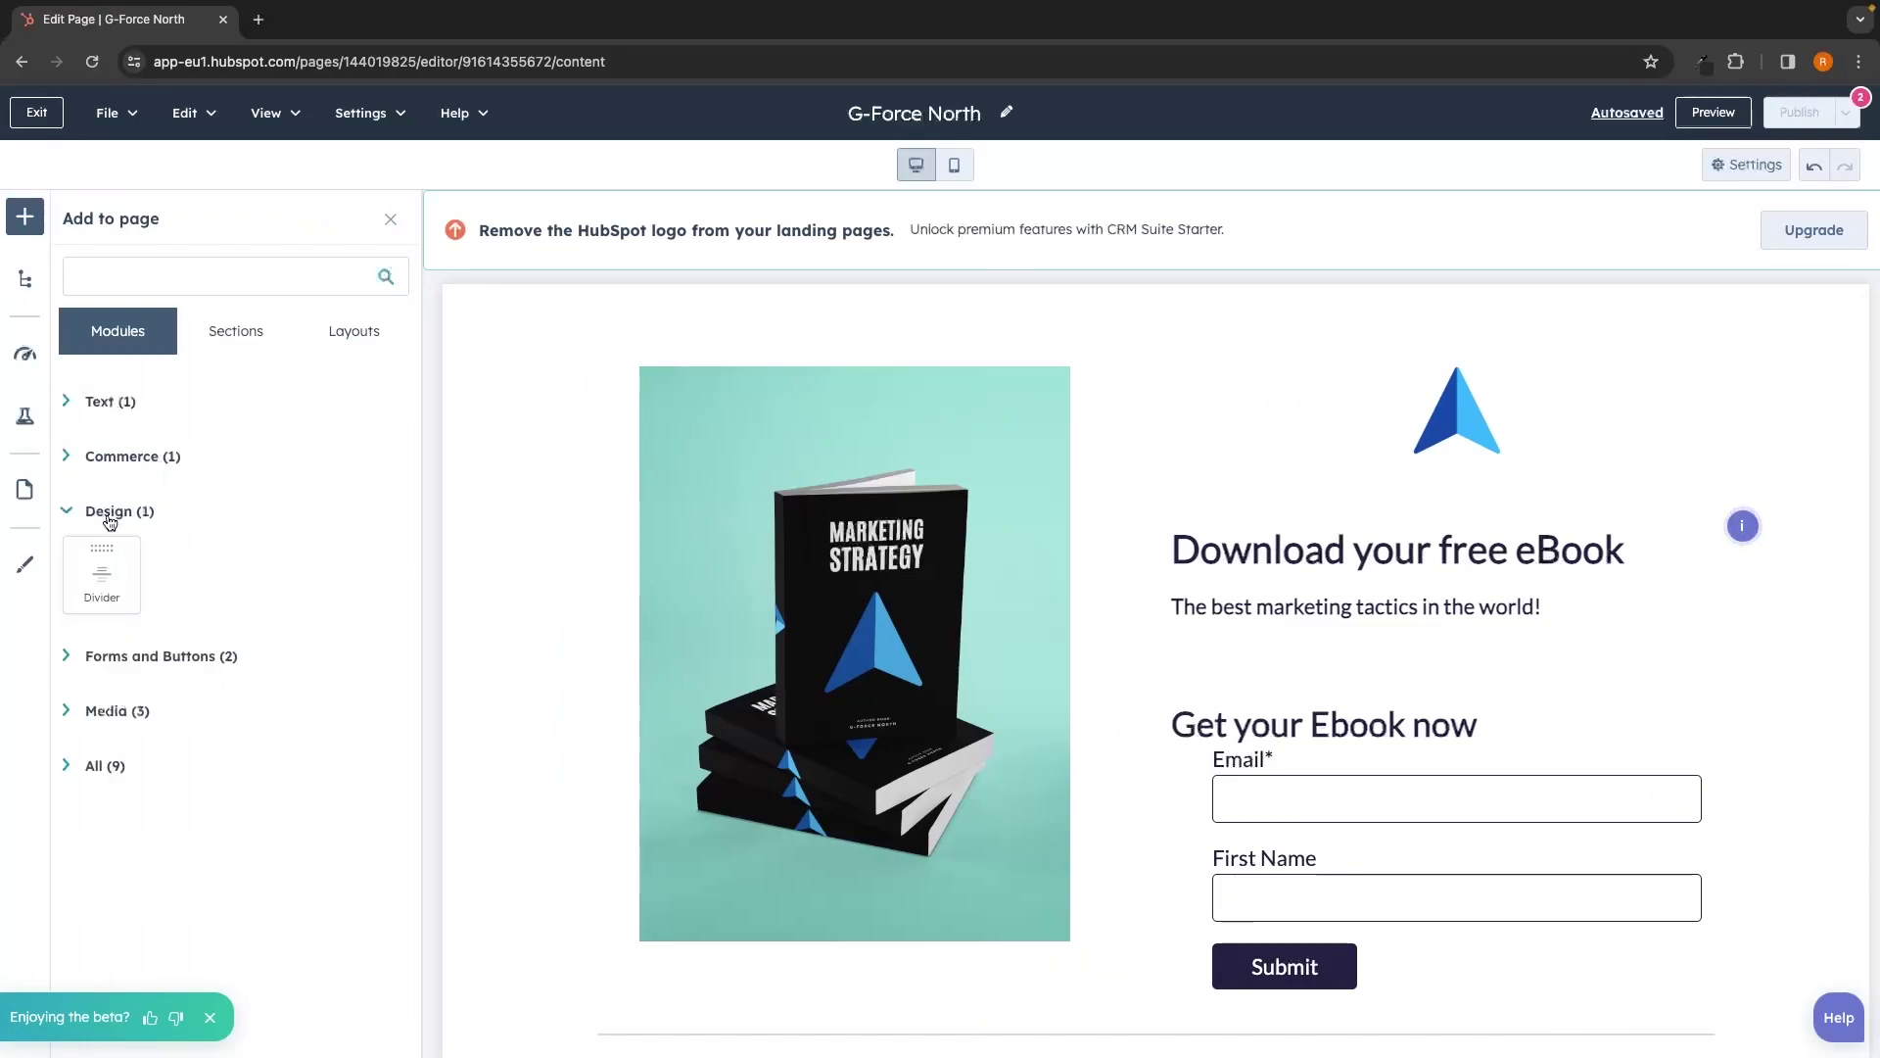
click(138, 517)
click(160, 566)
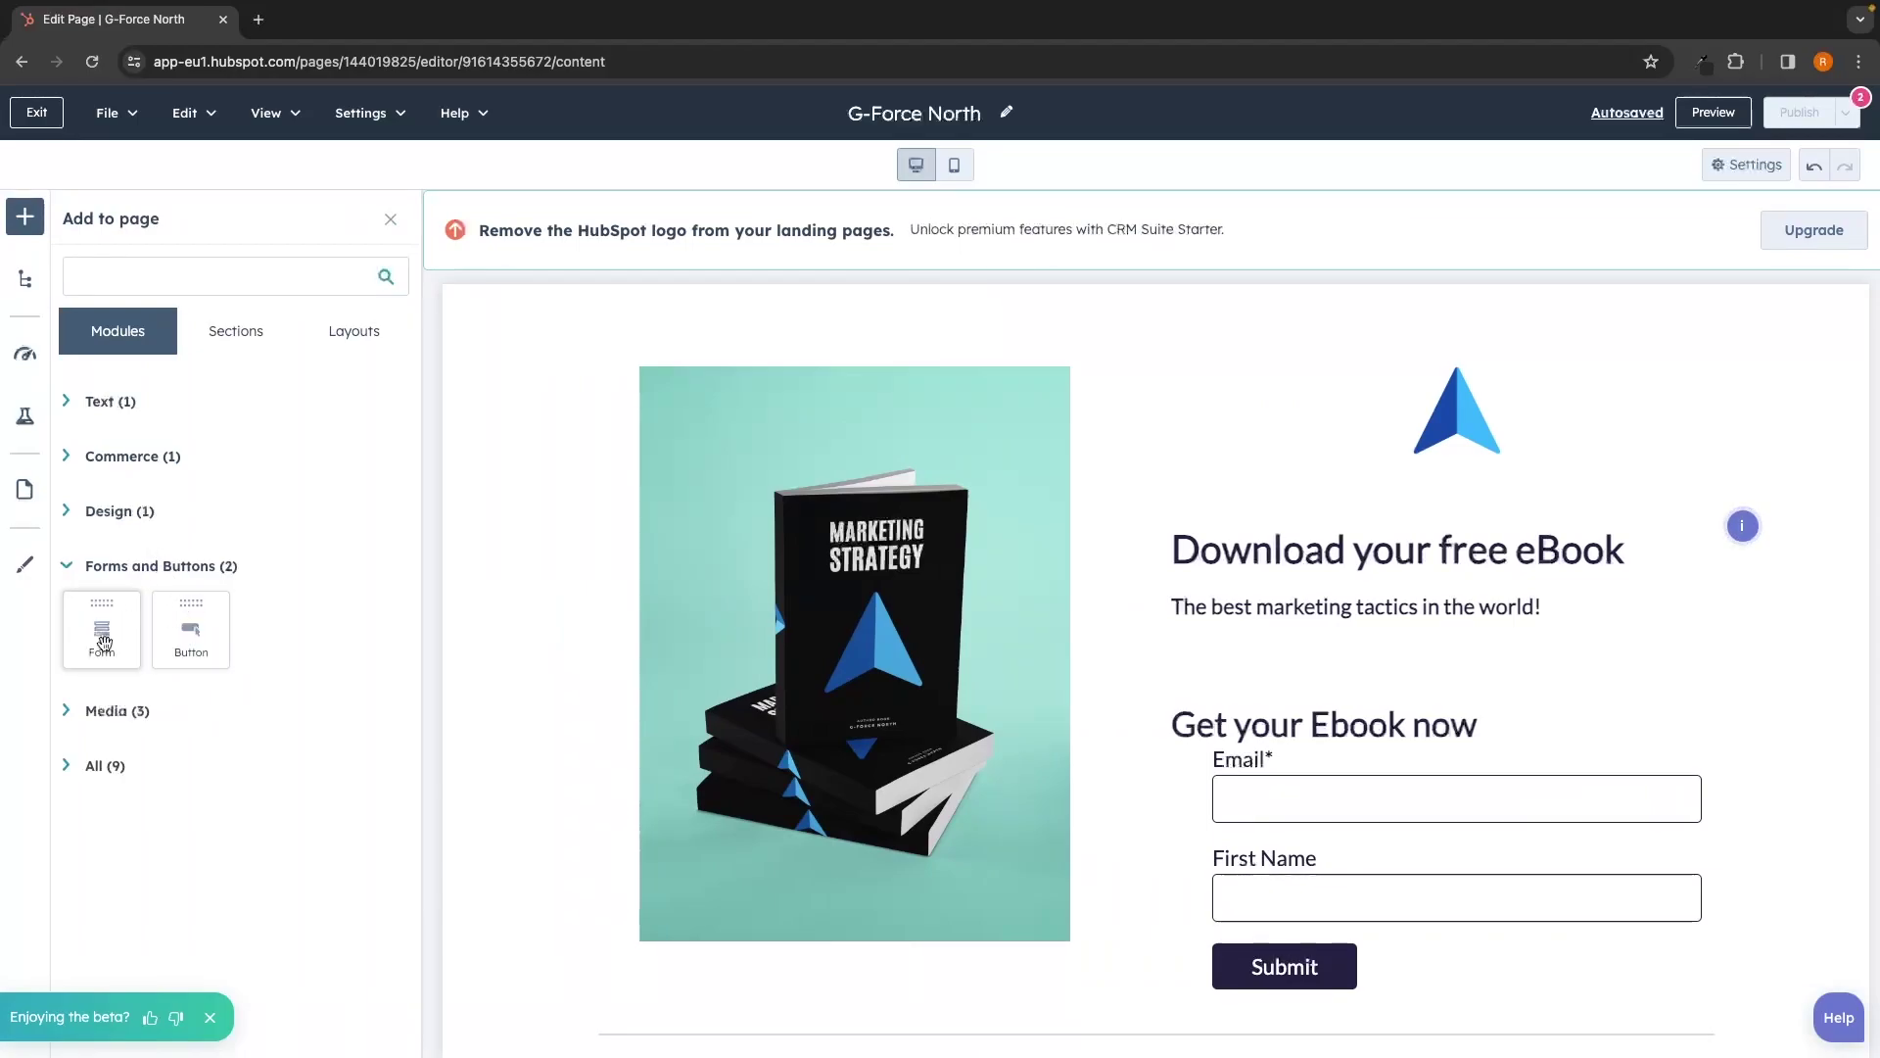
click(133, 713)
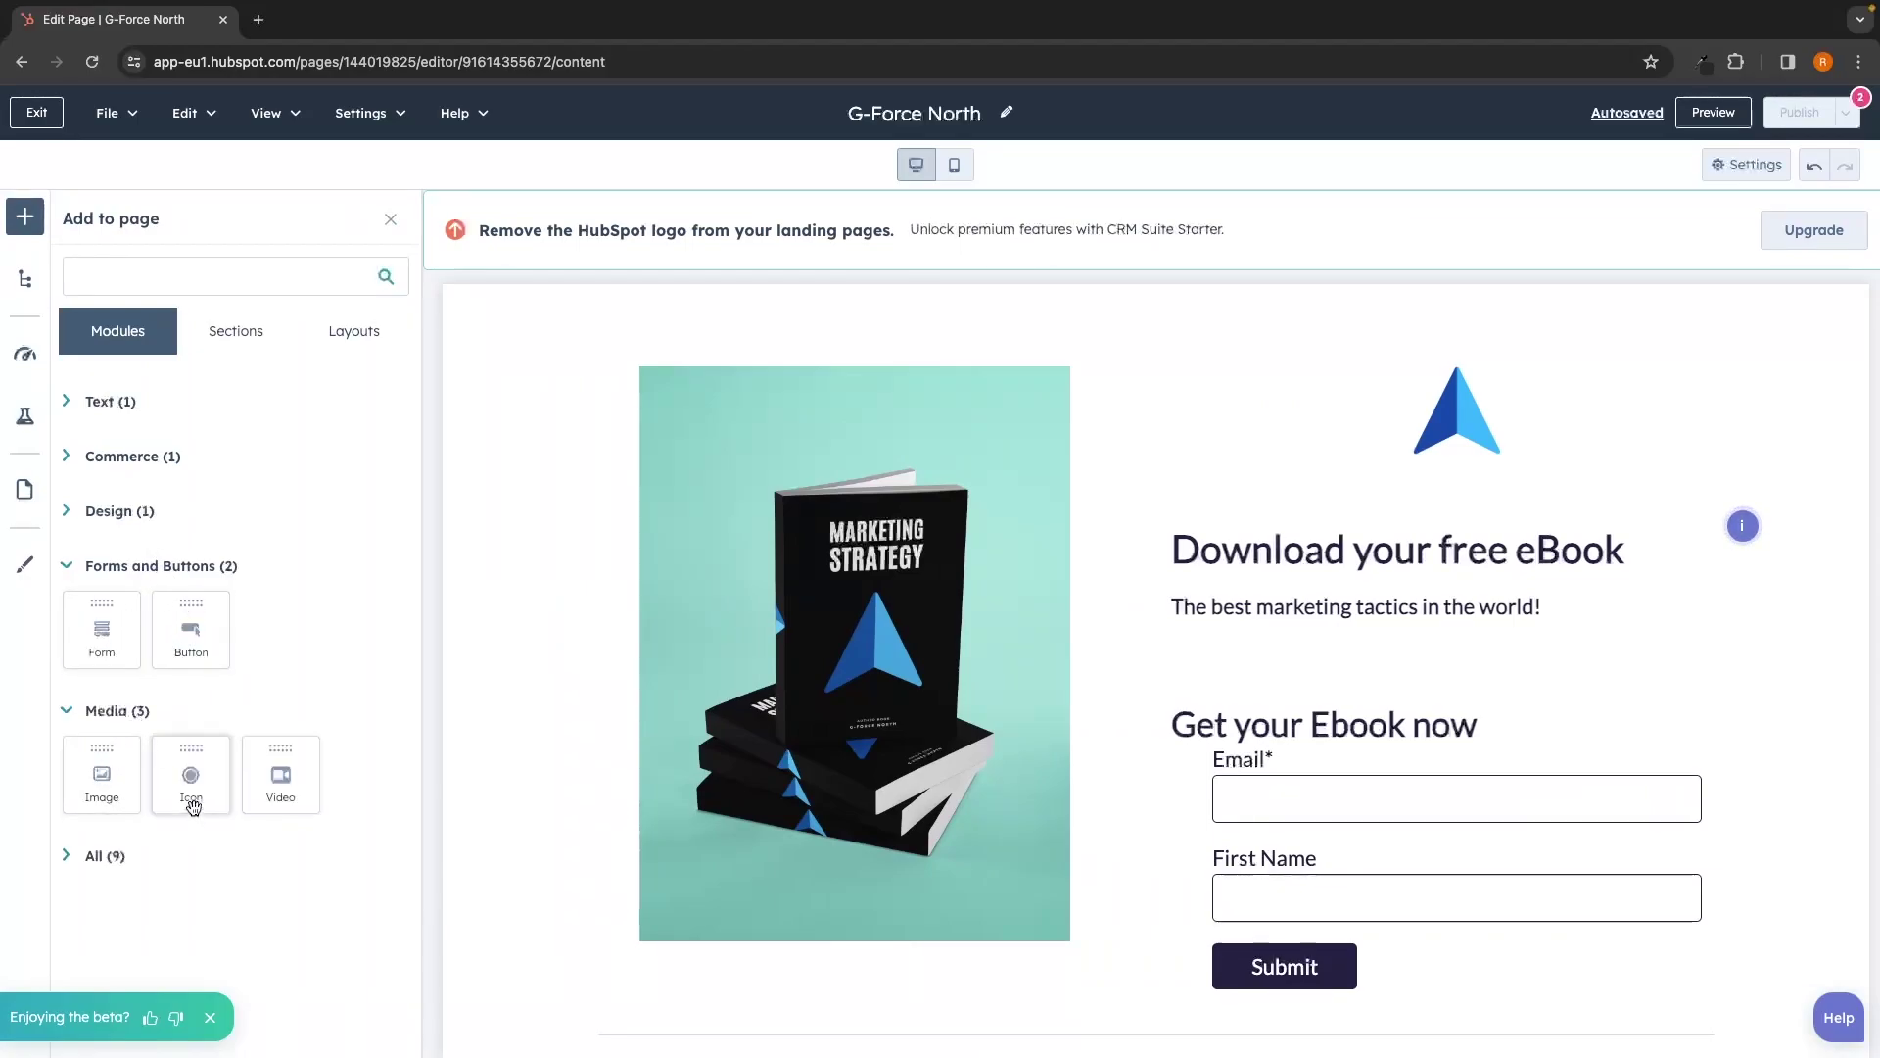
- Expand All (9) to list every module, including Rich Text, Image, Form, Divider and Video
click(106, 855)
scroll(159, 685, down, 3)
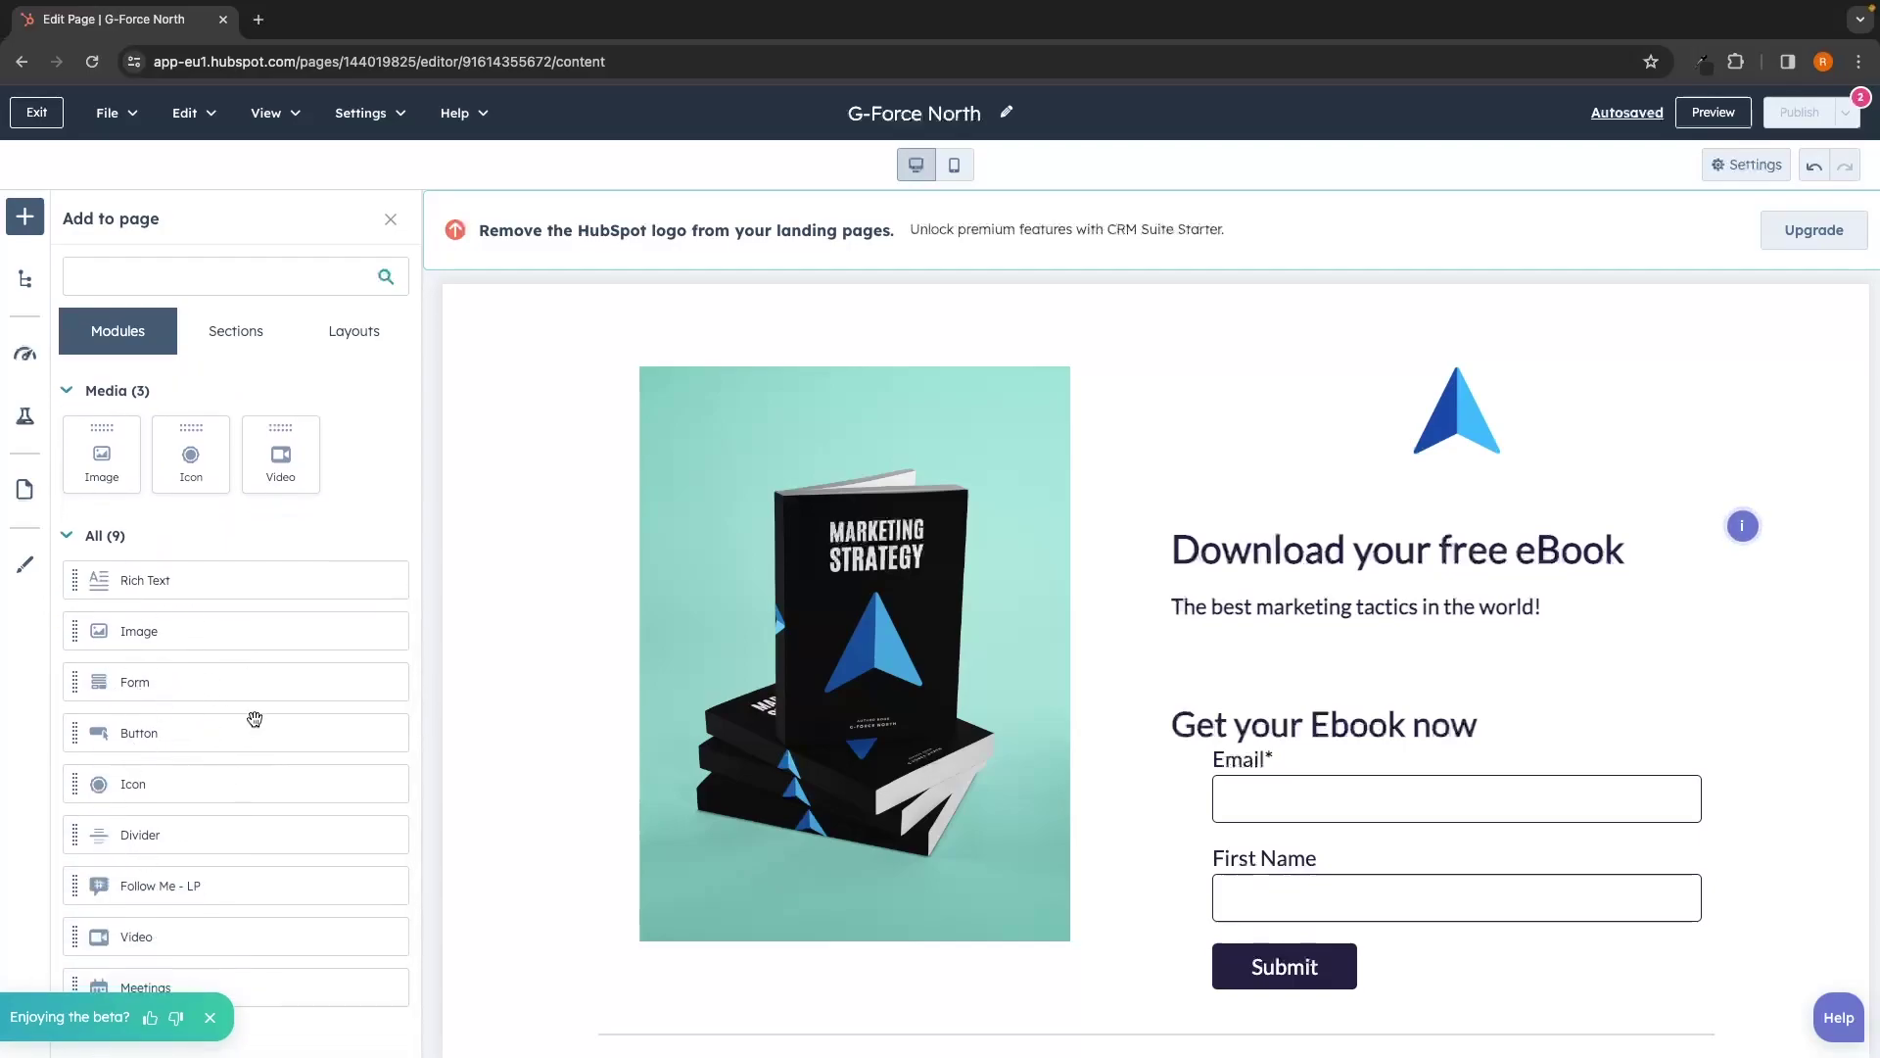
scroll(827, 521, down, 7)
scroll(828, 521, up, 7)
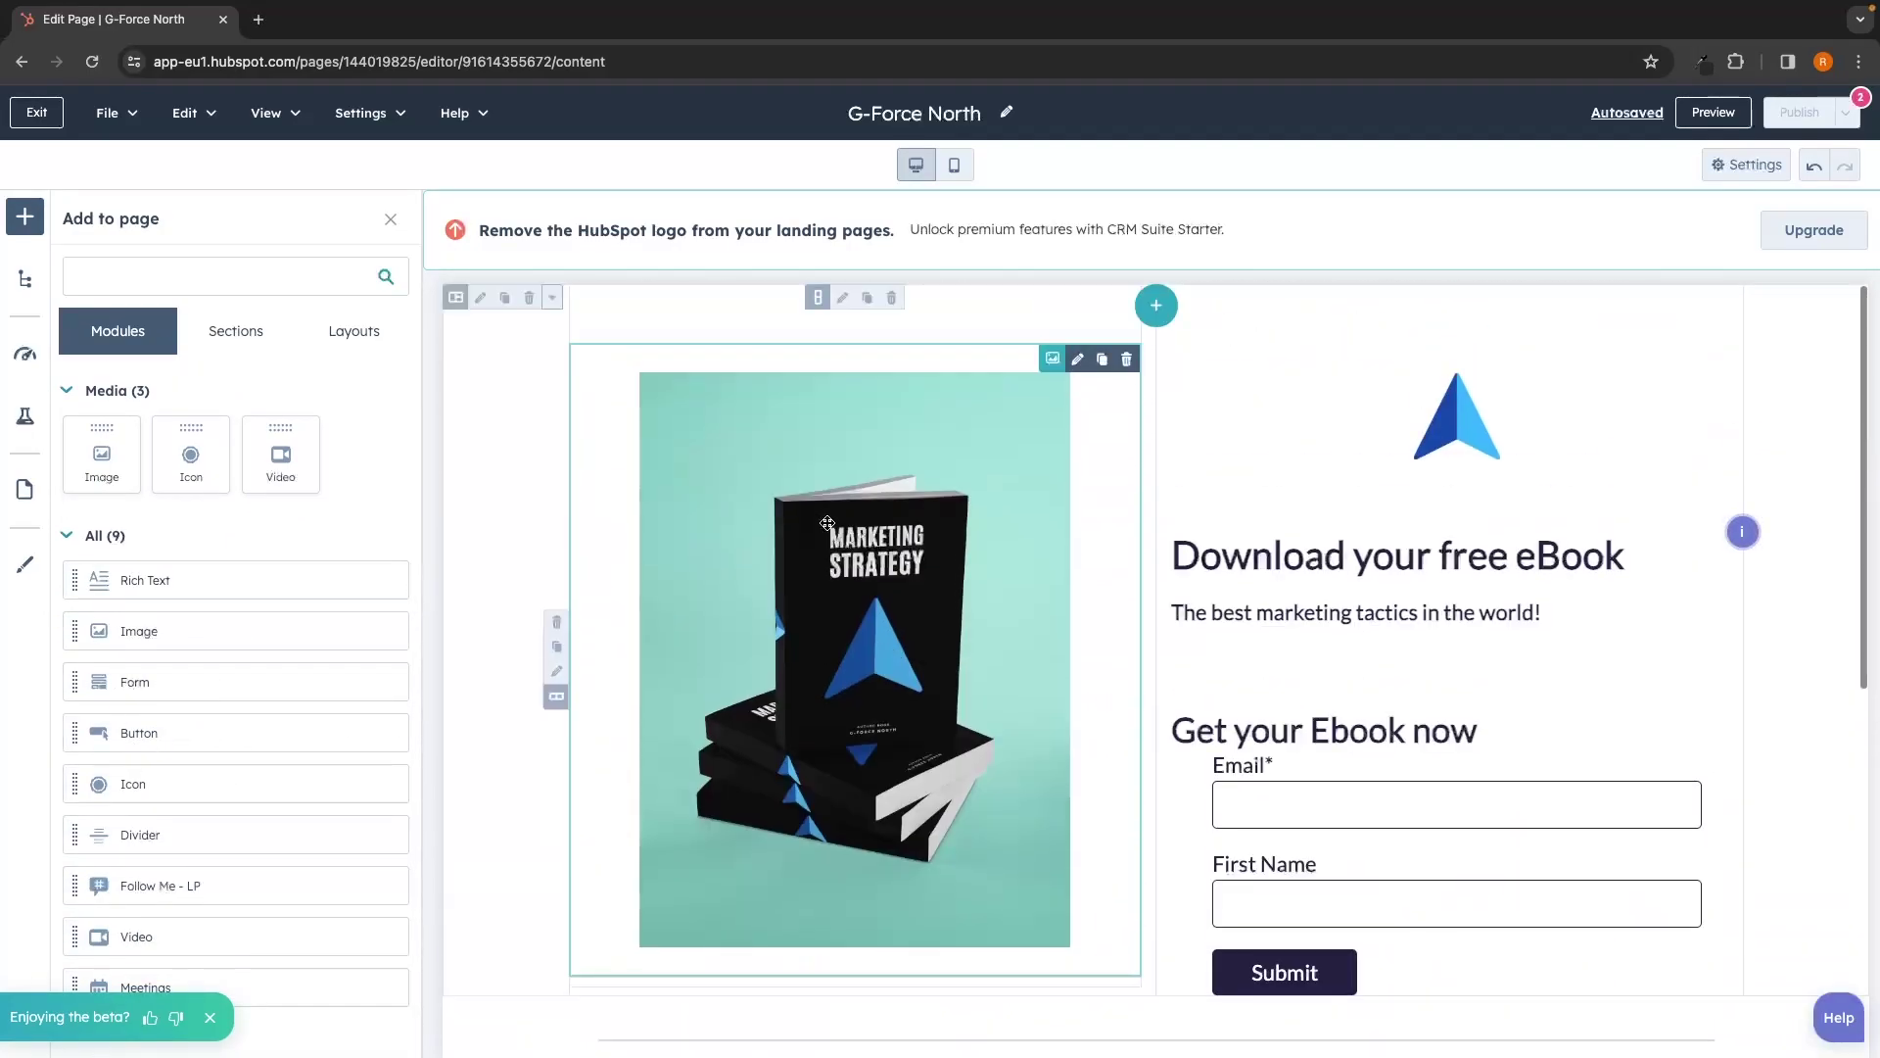
click(955, 172)
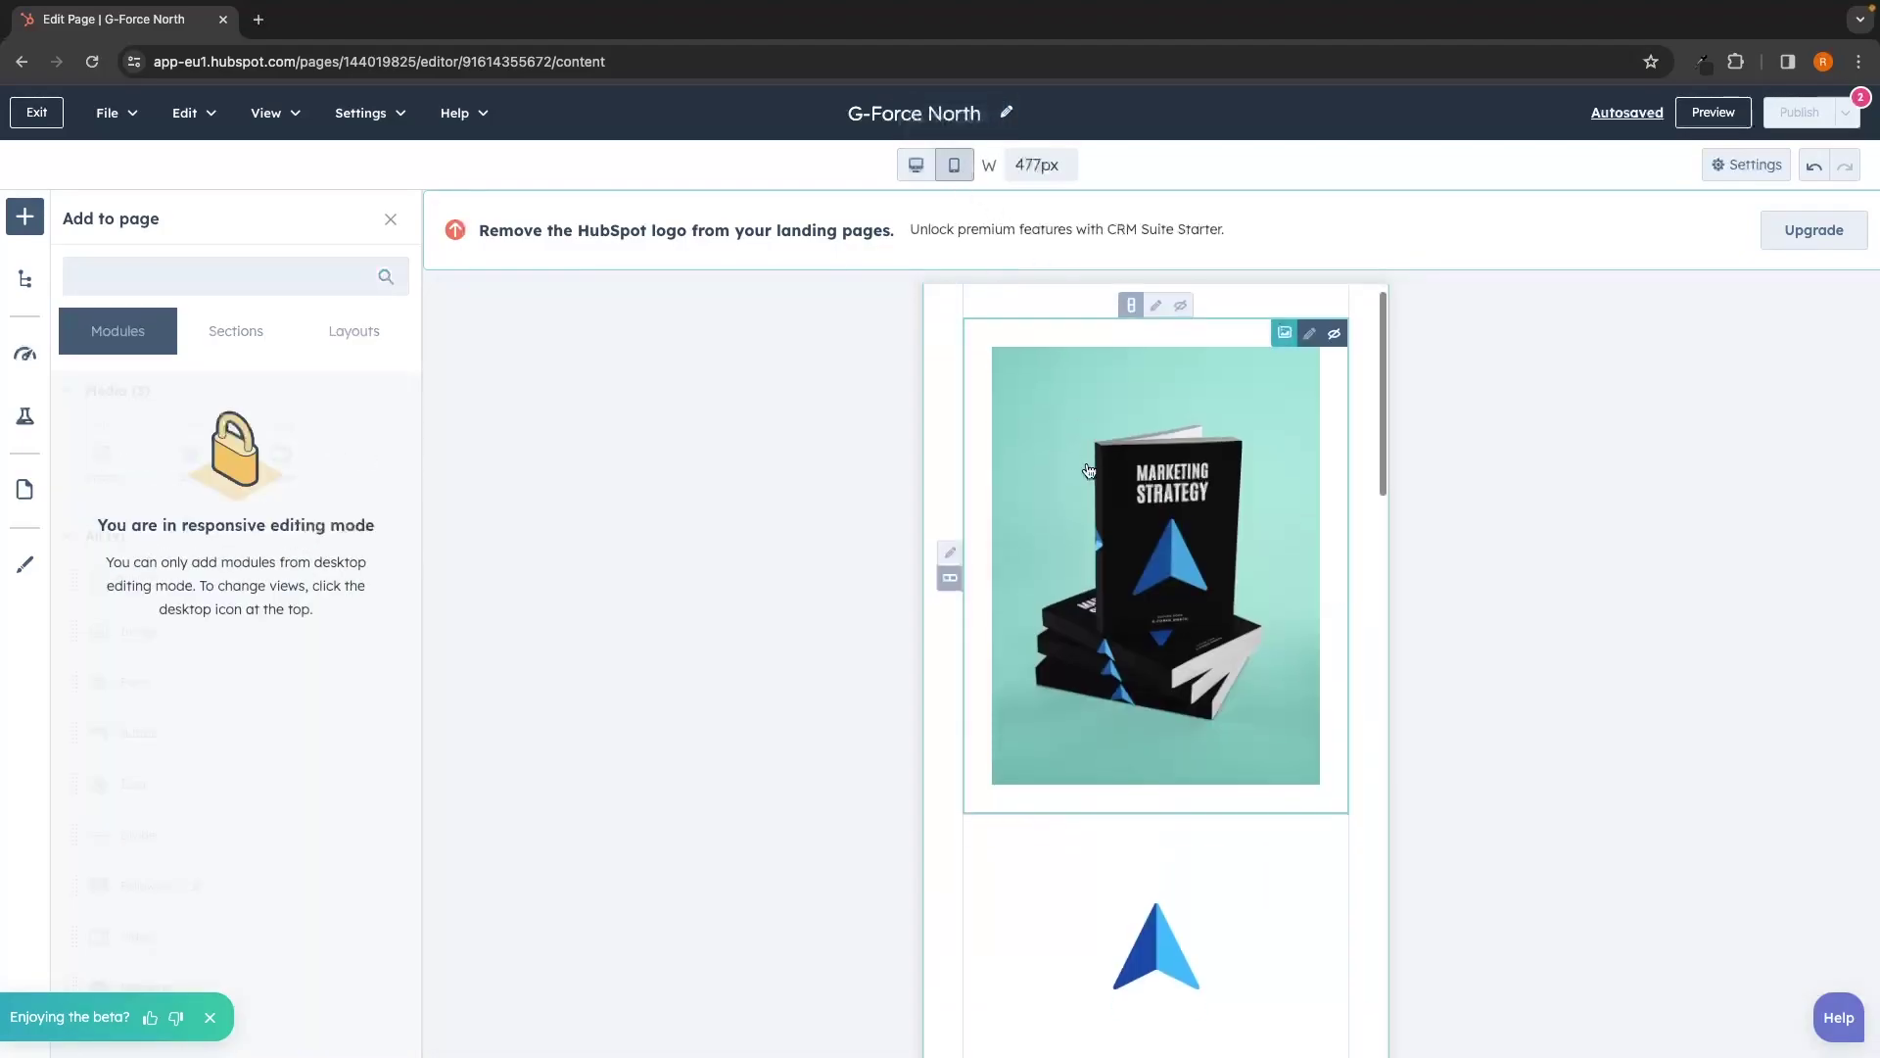
scroll(1089, 471, down, 5)
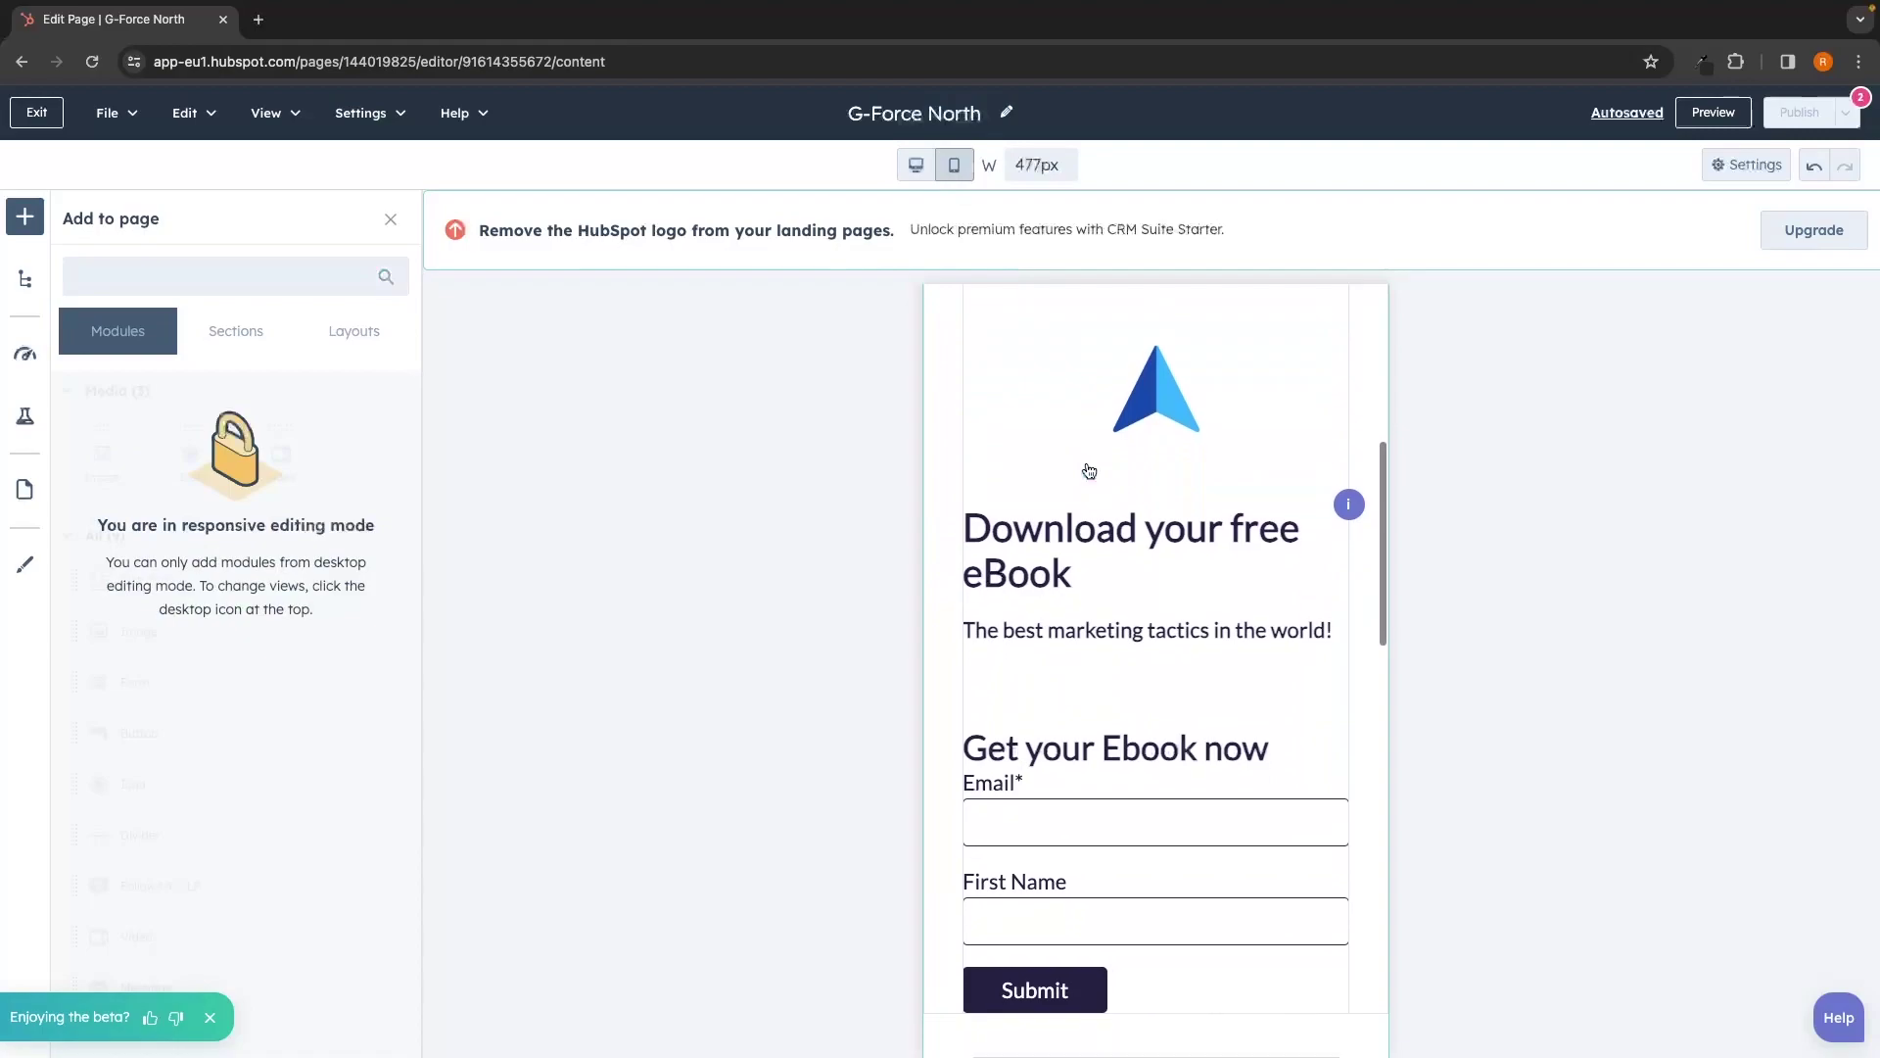
scroll(1116, 478, up, 5)
scroll(1180, 771, down, 8)
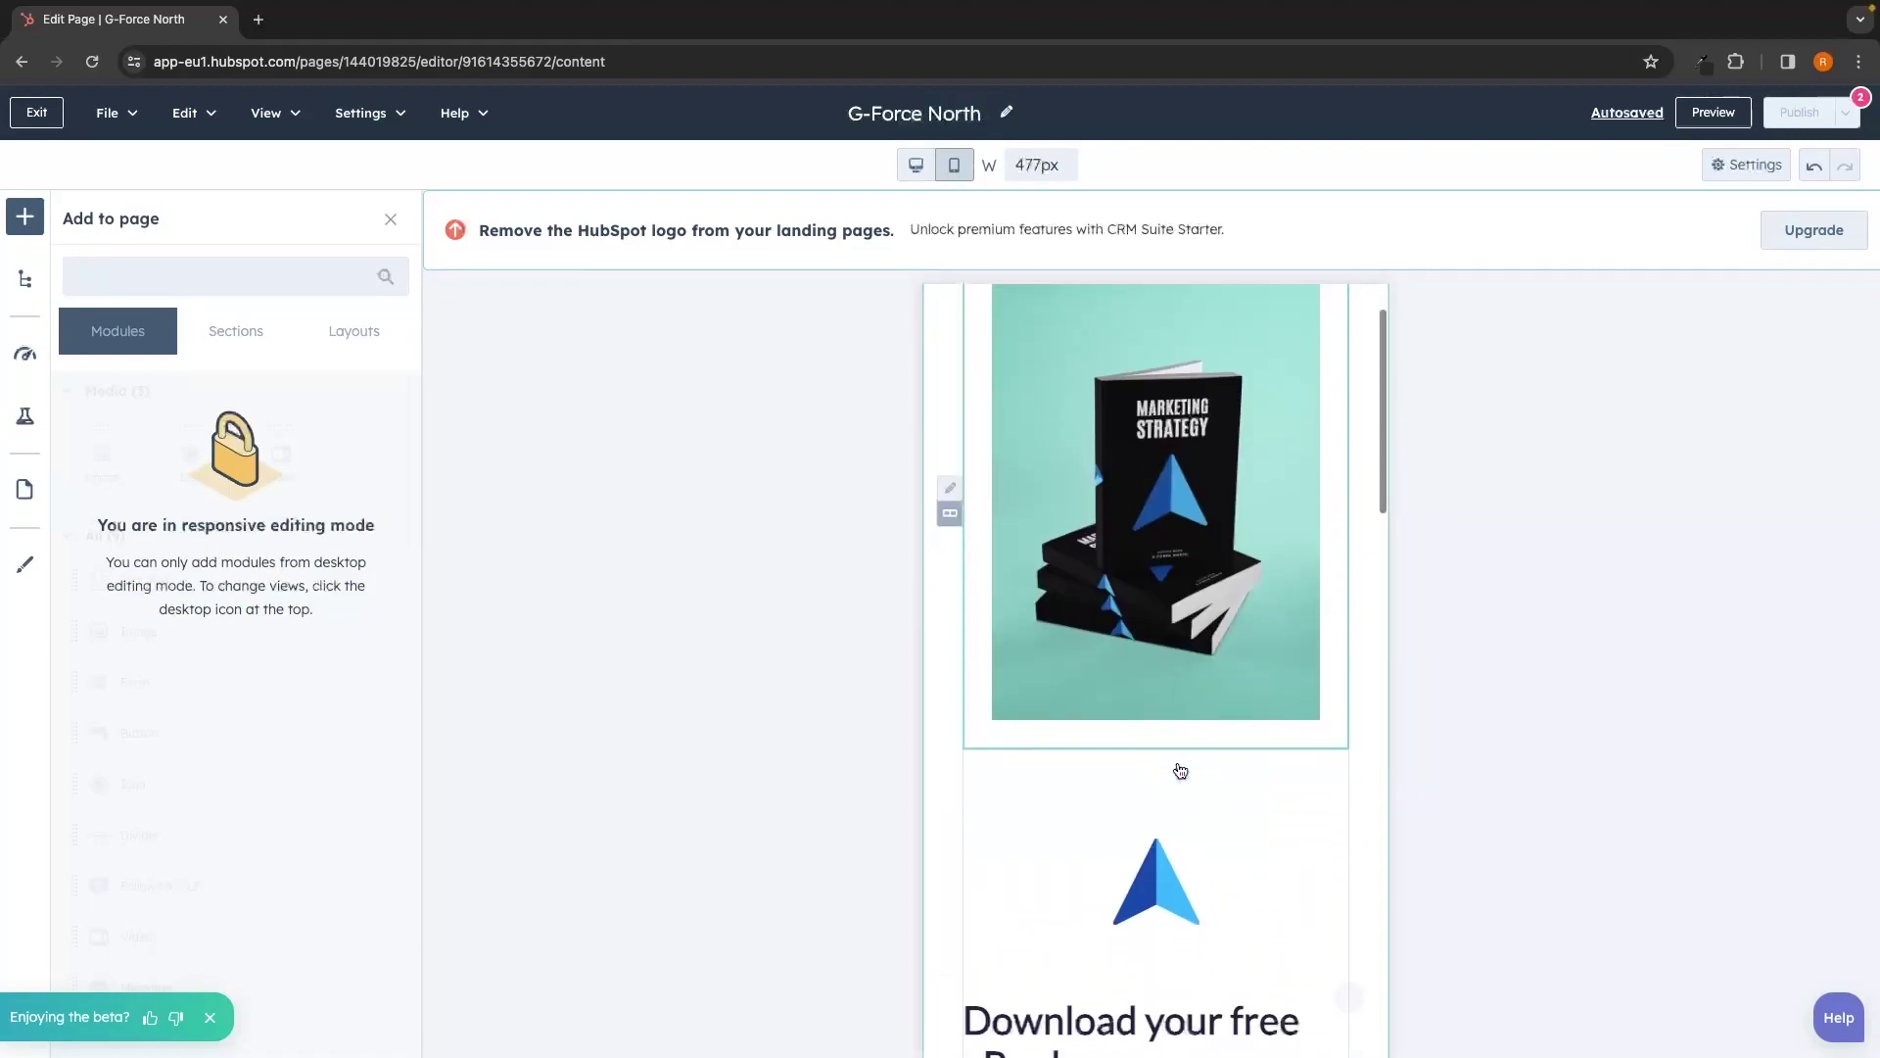
scroll(1180, 770, down, 9)
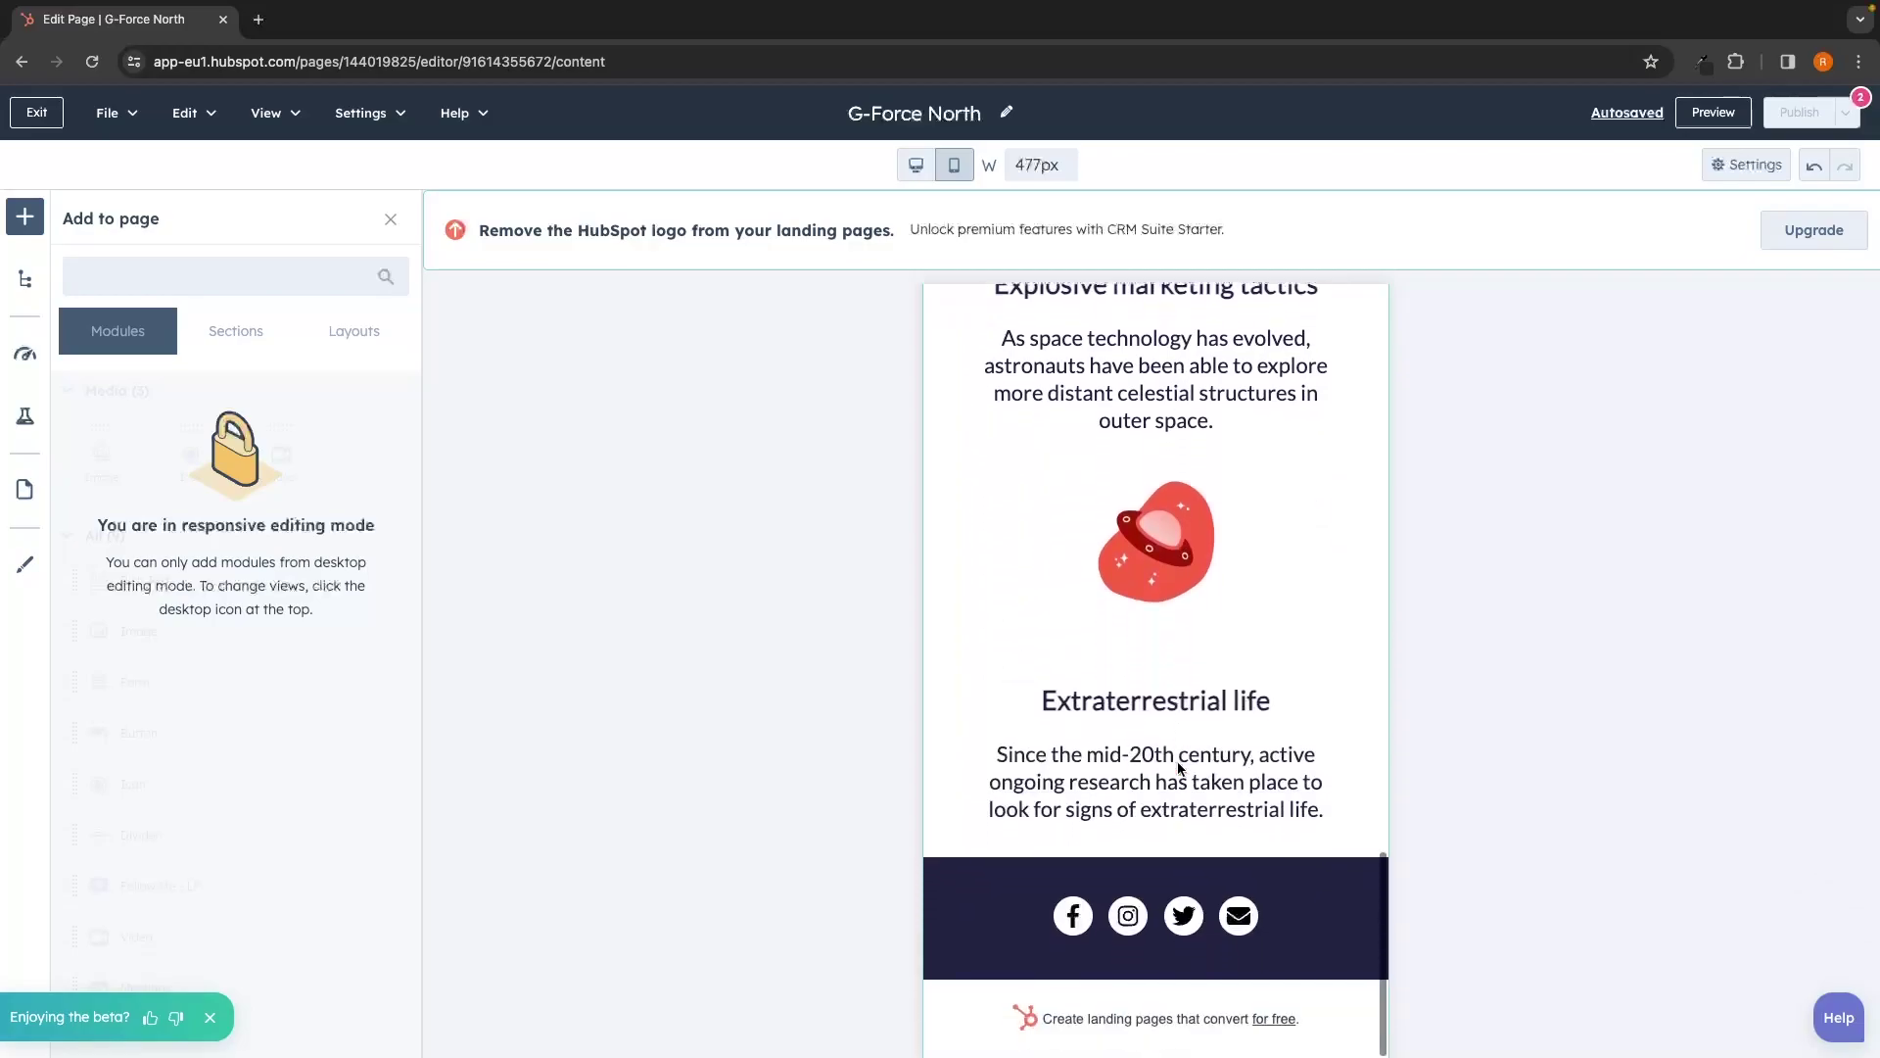
scroll(1180, 769, up, 15)
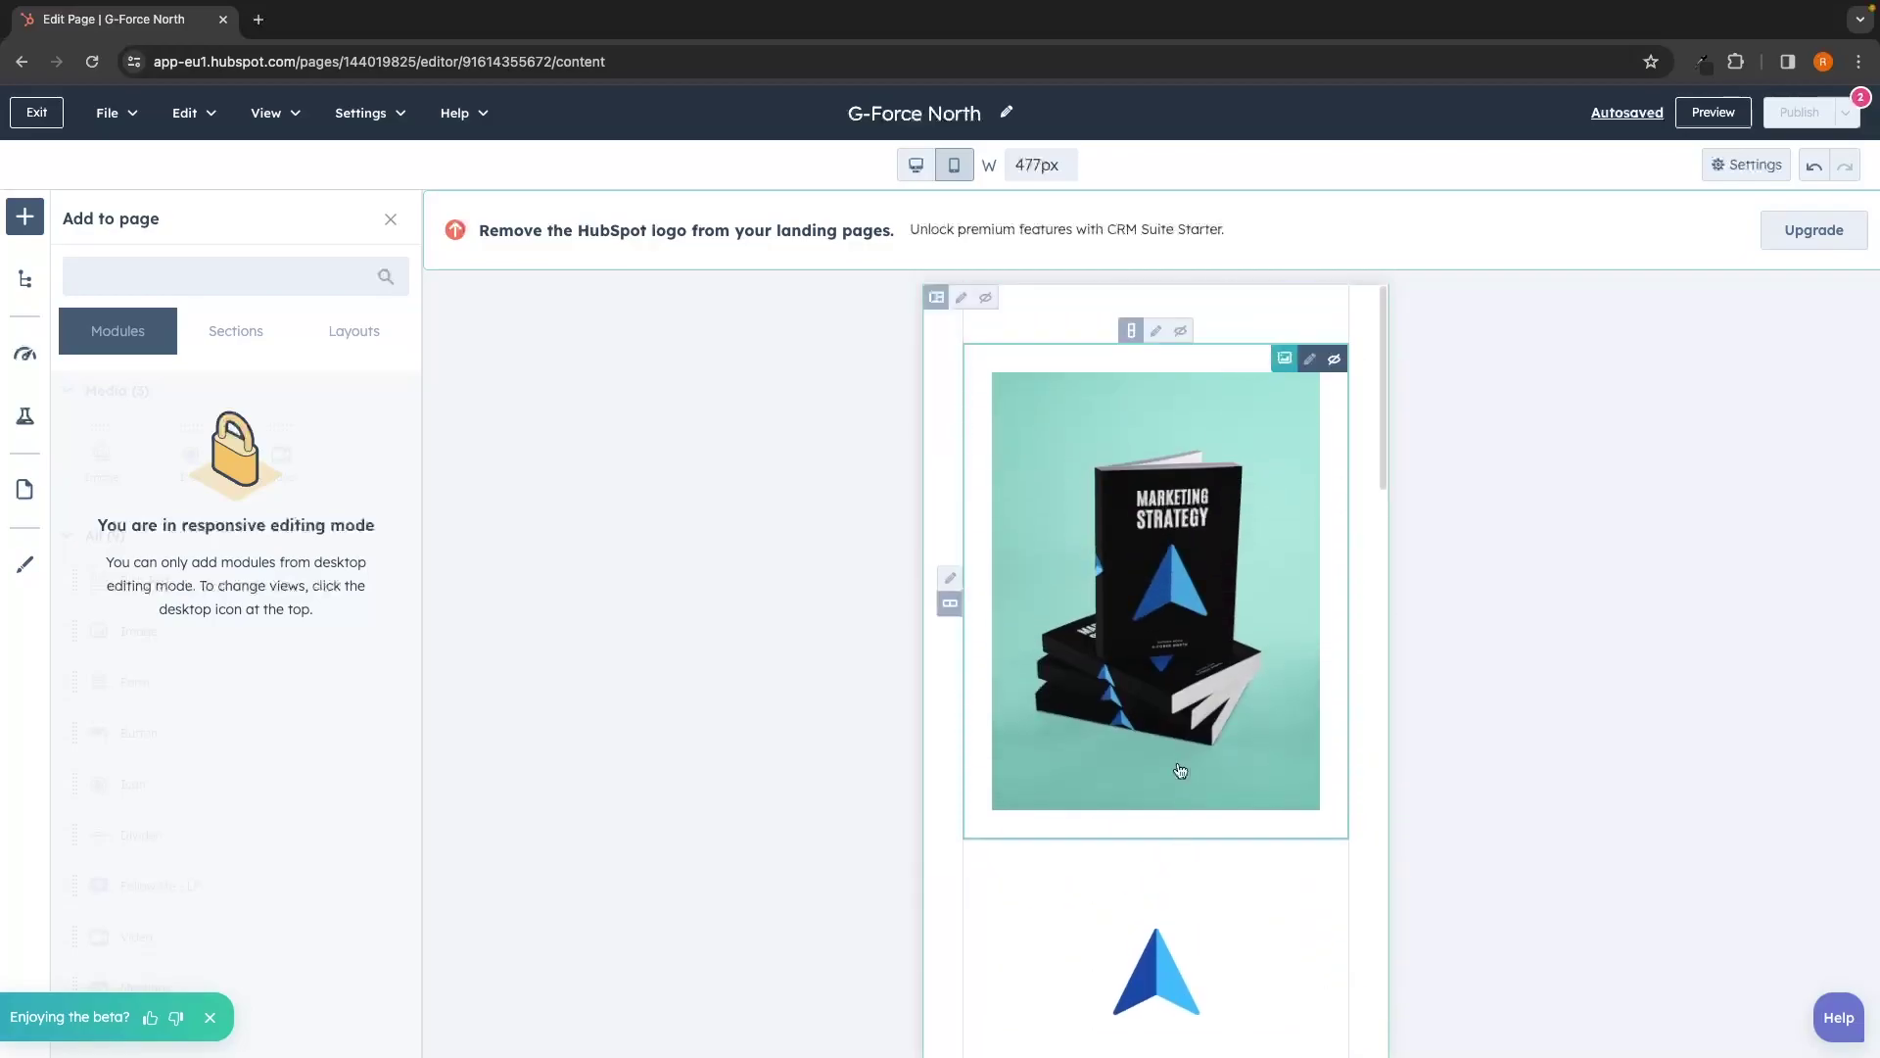